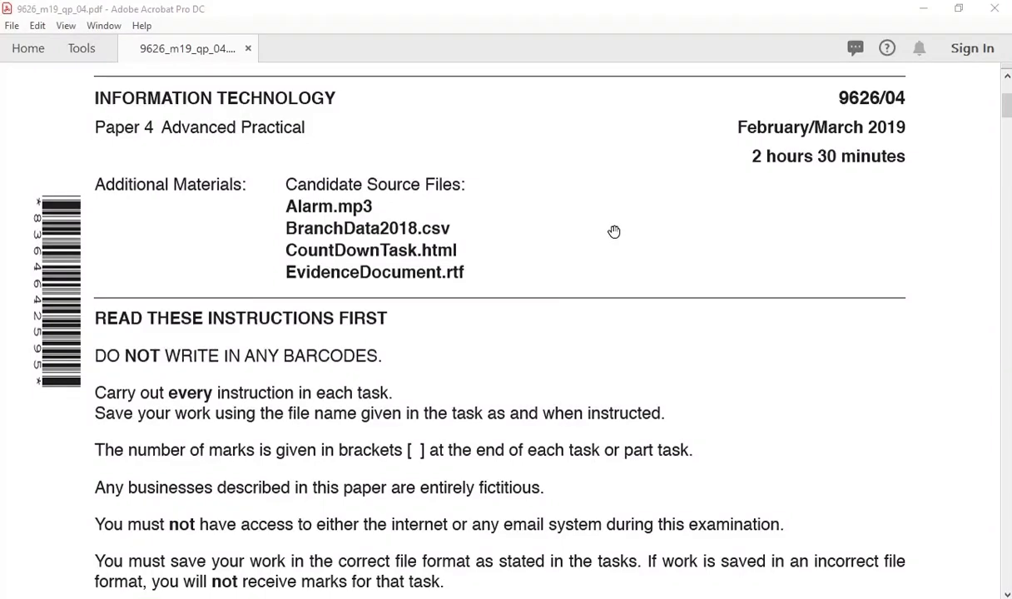
# Scroll the exam paper from the cover instructions to Task 1(a) and its seven-segment diagram.
pyautogui.scroll(-10, 614, 232)
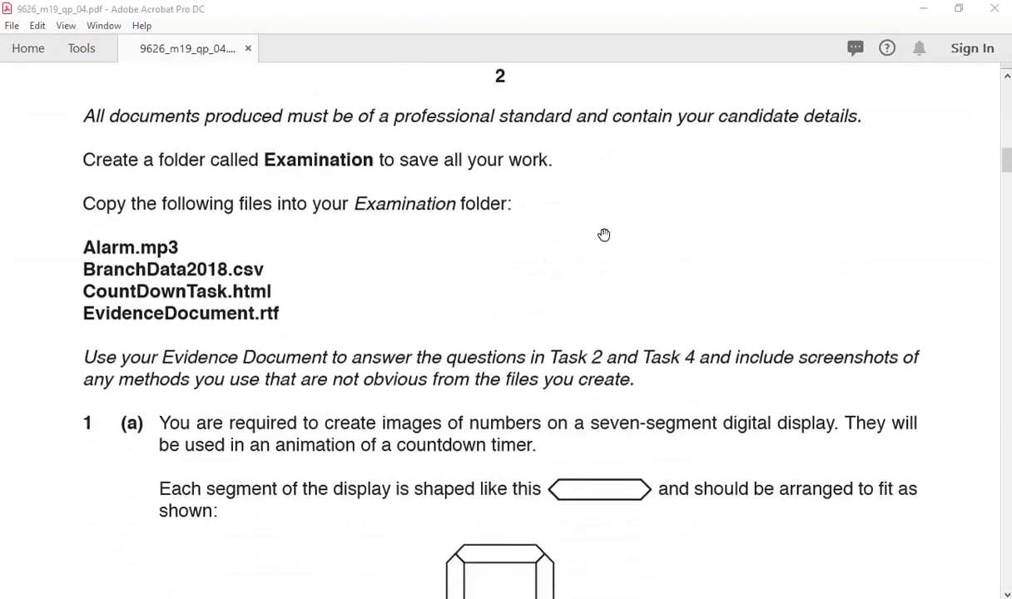
pyautogui.scroll(-5, 605, 235)
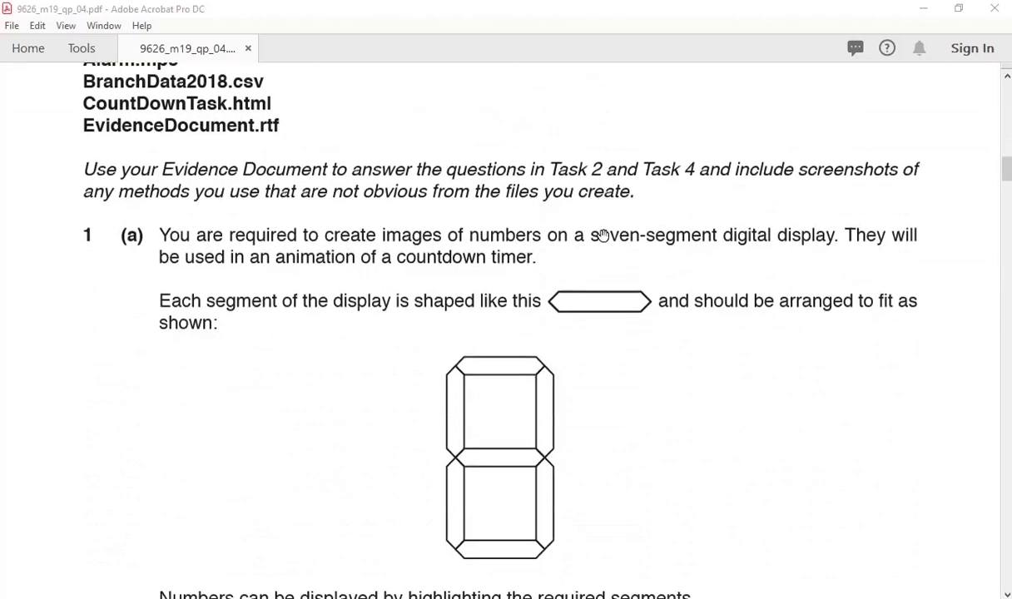
pyautogui.scroll(-1, 604, 235)
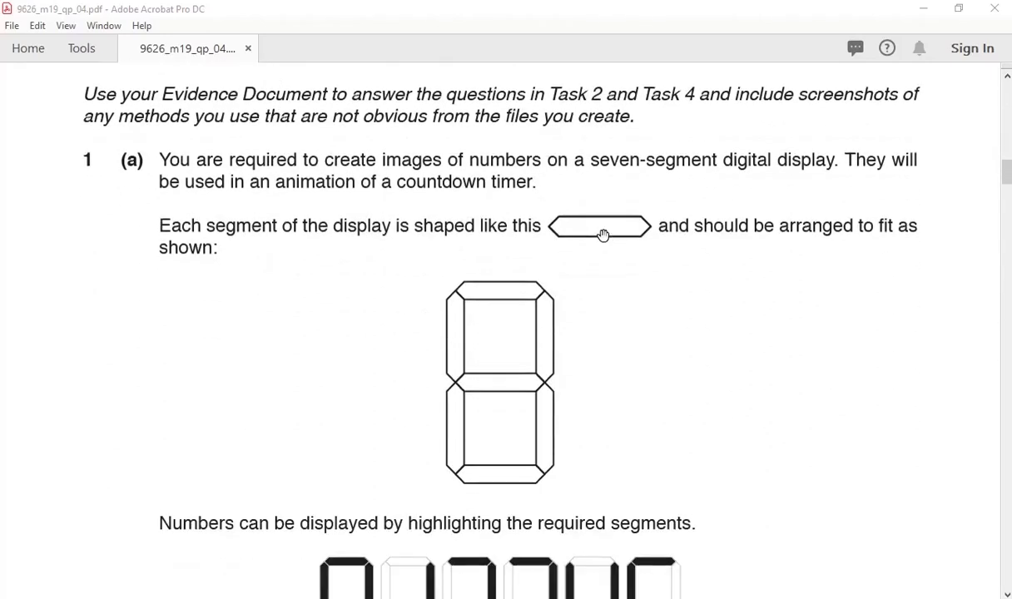
pyautogui.scroll(-10, 604, 236)
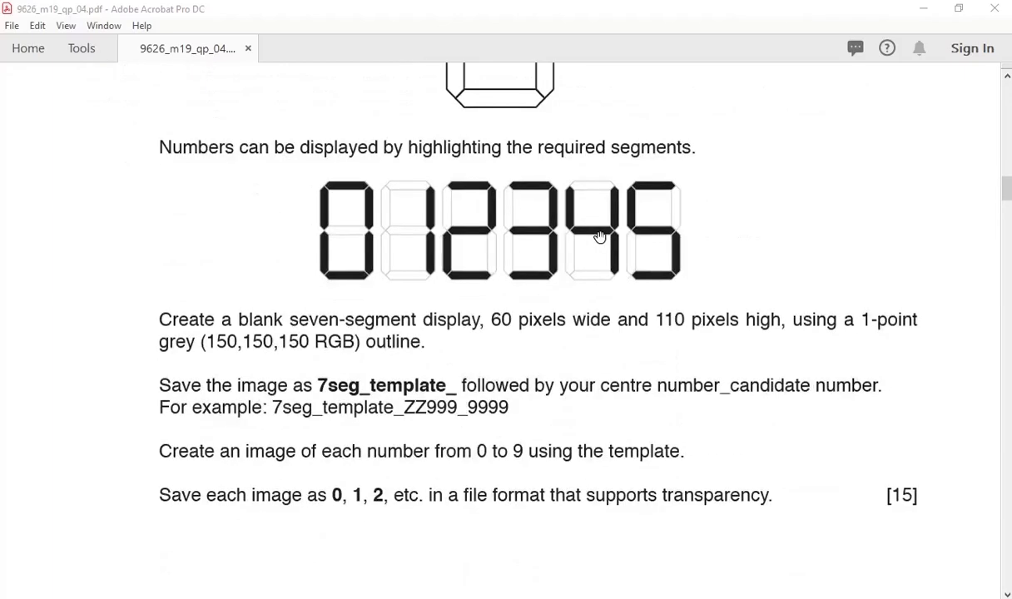
pyautogui.scroll(-10, 600, 237)
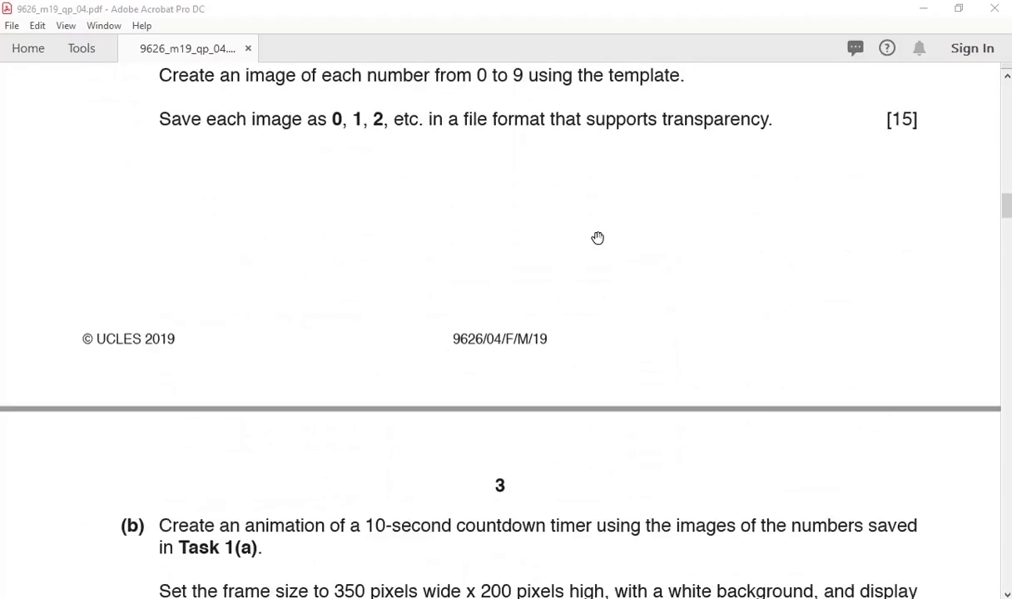
pyautogui.scroll(-5, 597, 238)
pyautogui.scroll(18, 597, 238)
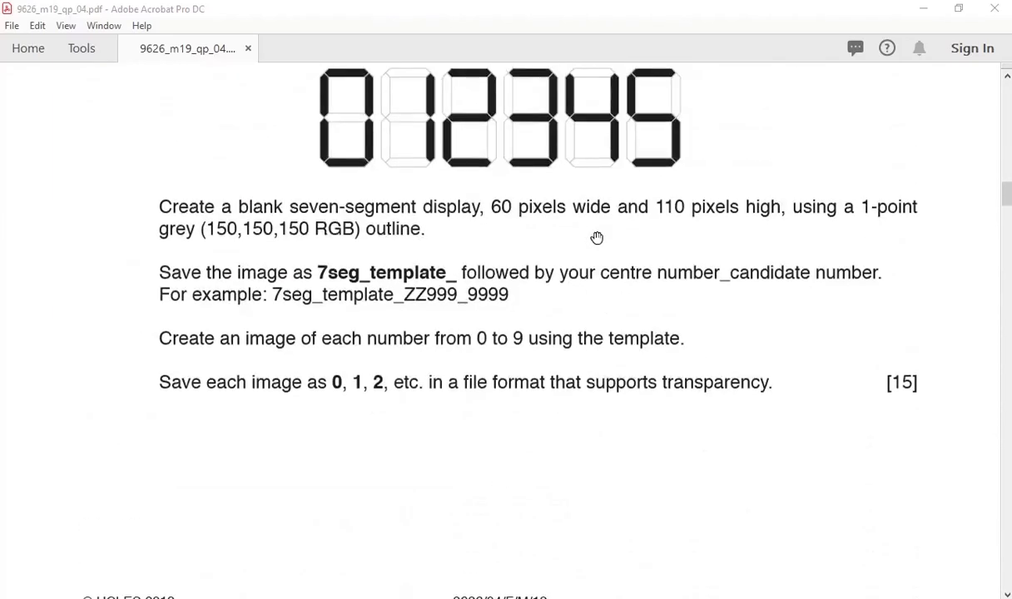
pyautogui.scroll(4, 594, 239)
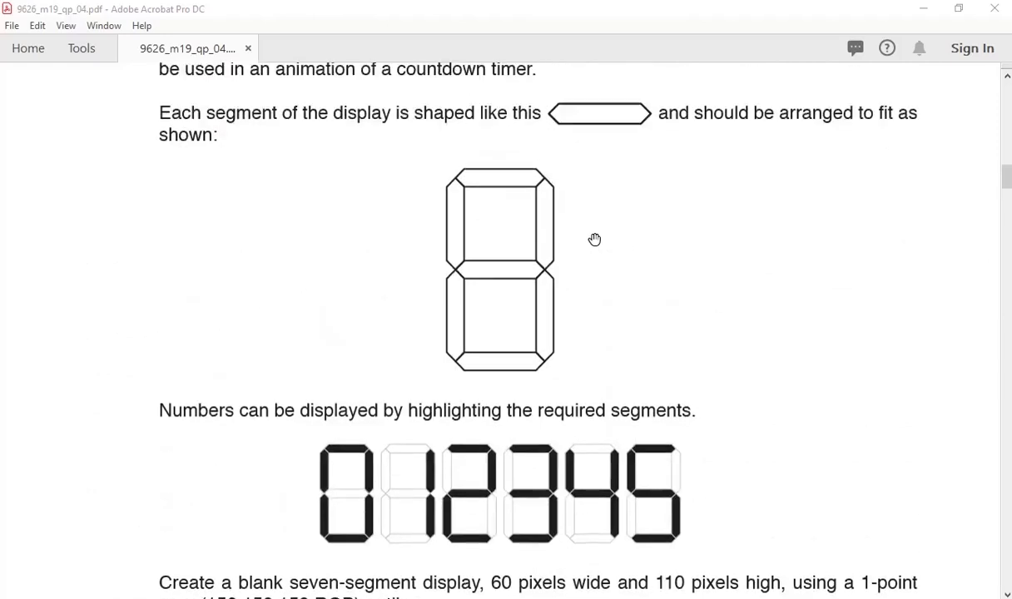
pyautogui.scroll(2, 595, 240)
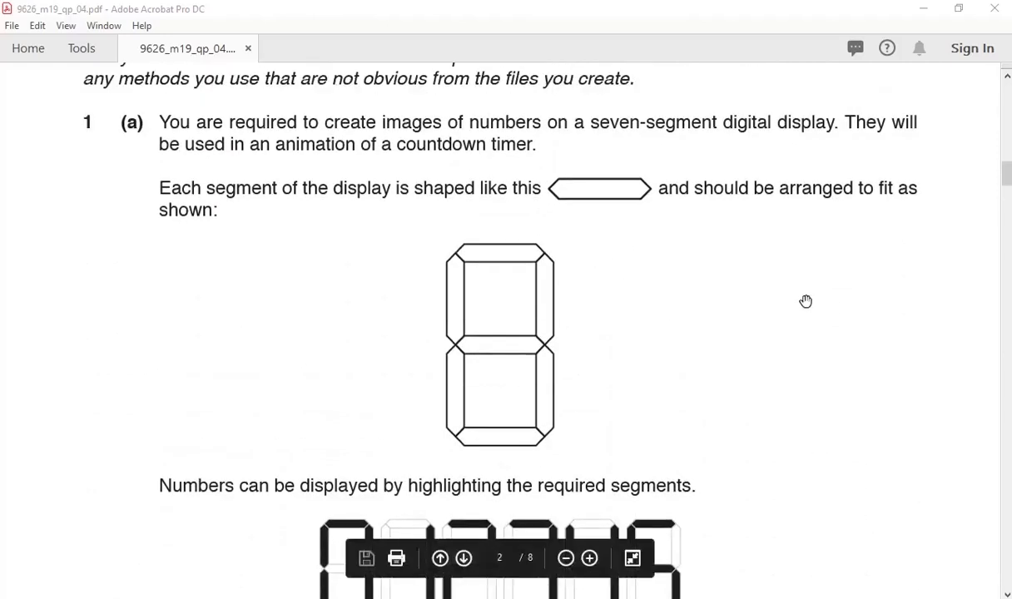
pyautogui.scroll(1, 806, 301)
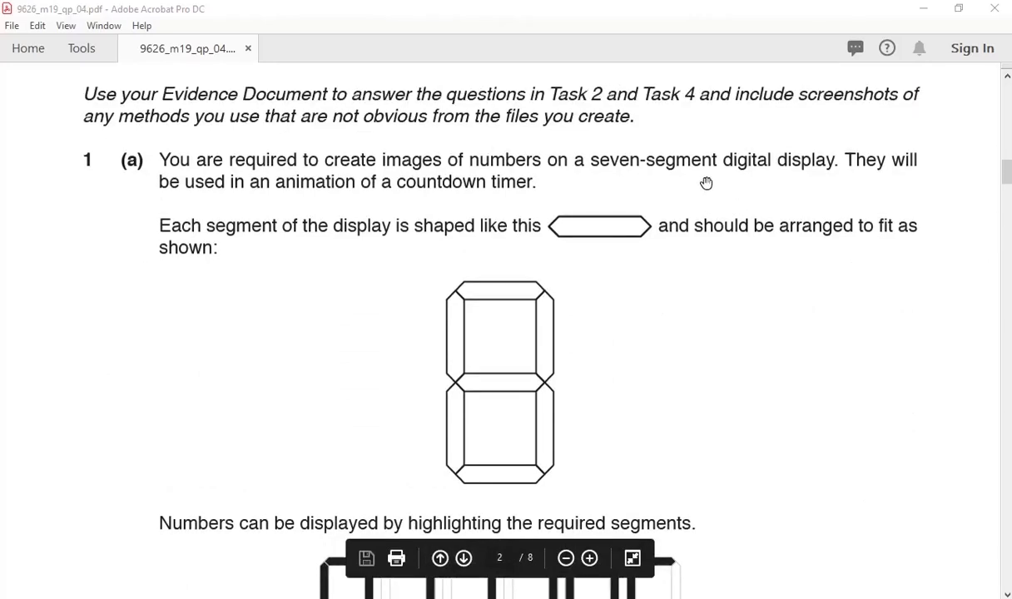
pyautogui.scroll(2, 706, 182)
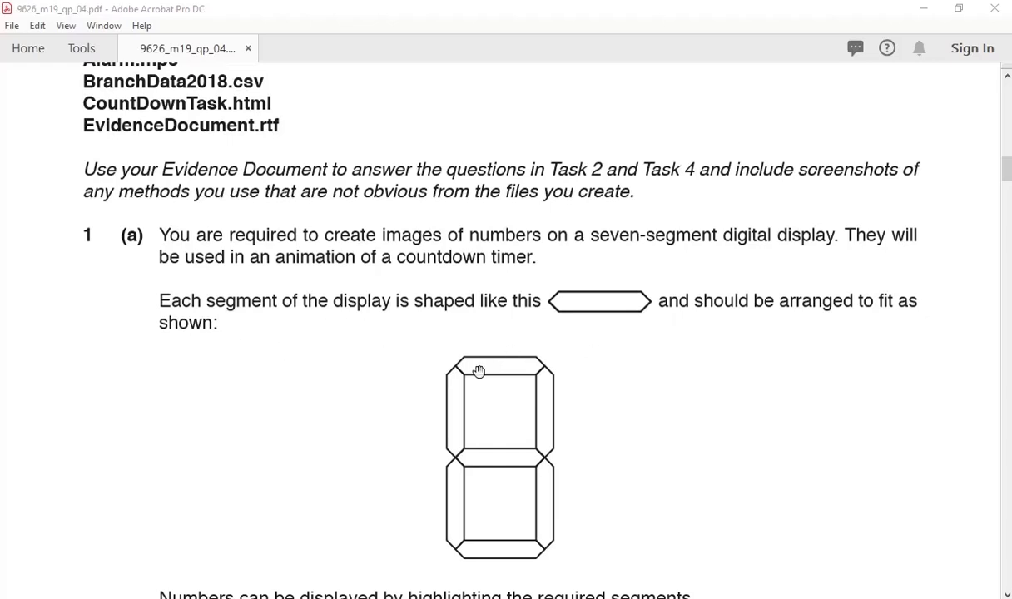
pyautogui.scroll(-4, 571, 382)
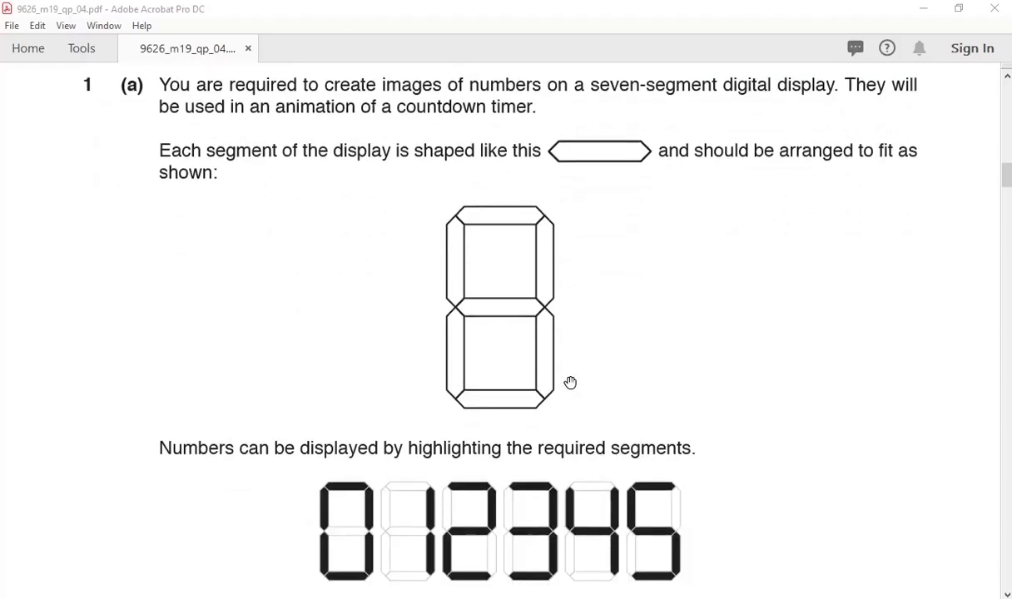
pyautogui.scroll(-2, 570, 382)
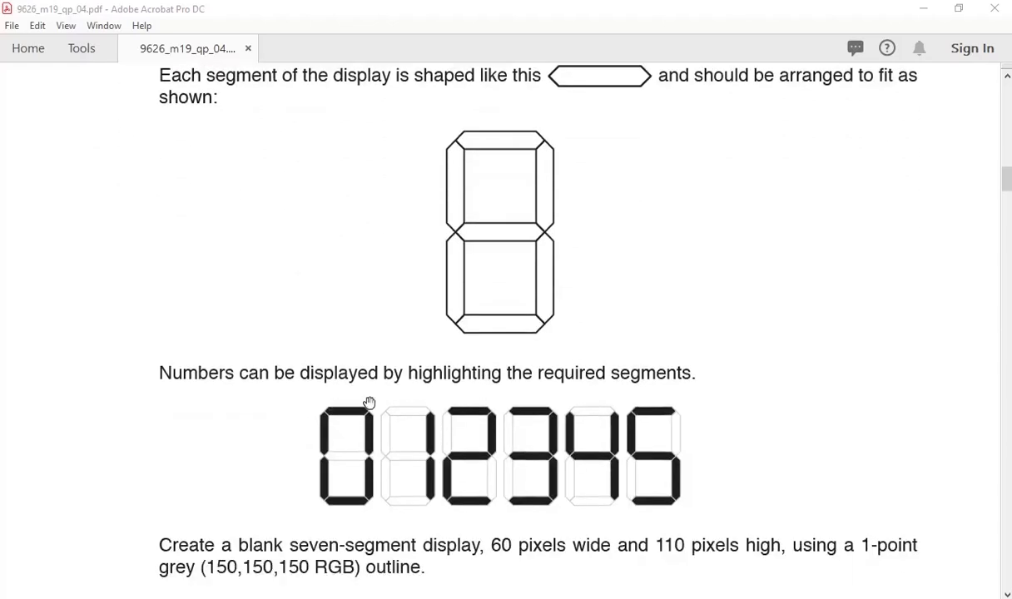
pyautogui.scroll(-5, 394, 394)
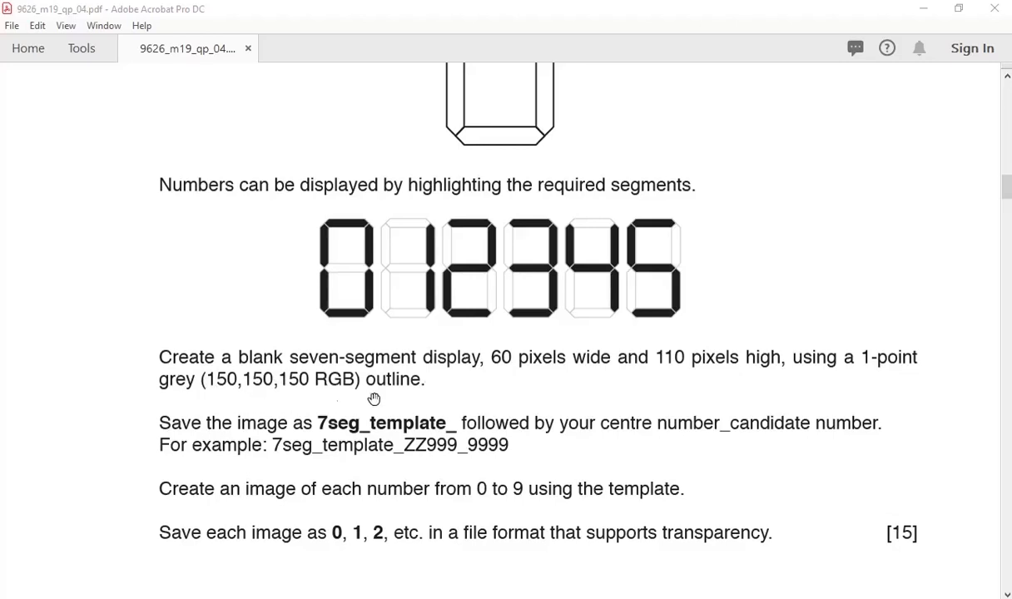
pyautogui.scroll(-2, 426, 396)
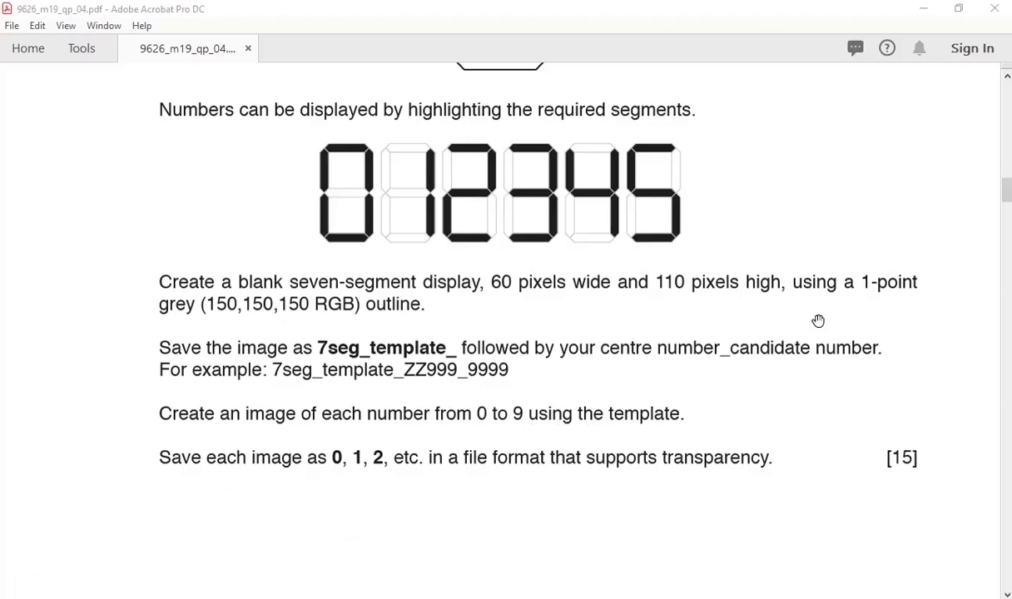
pyautogui.scroll(-2, 820, 330)
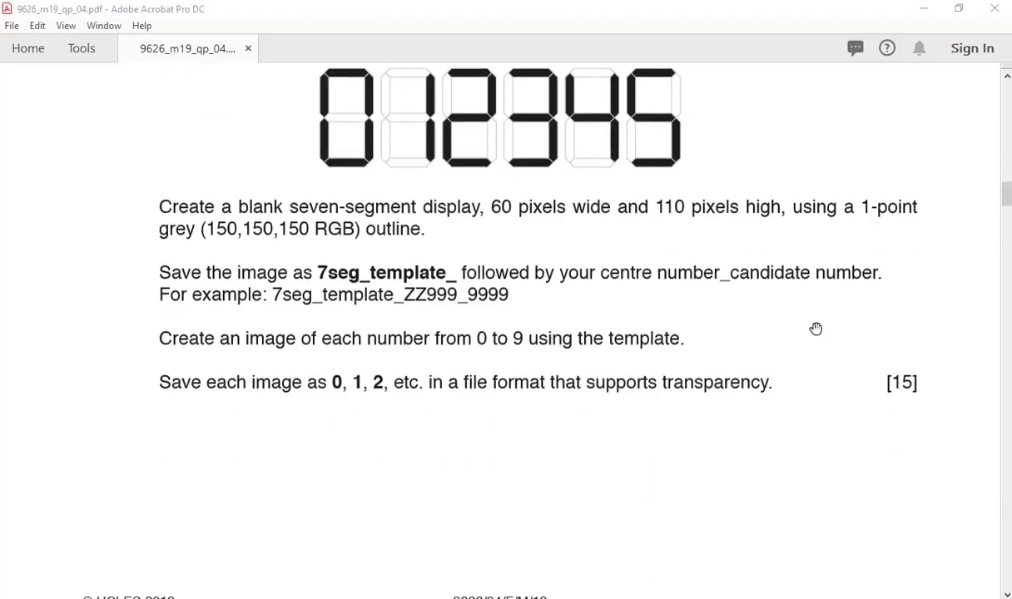
pyautogui.scroll(5, 807, 327)
pyautogui.scroll(1, 807, 323)
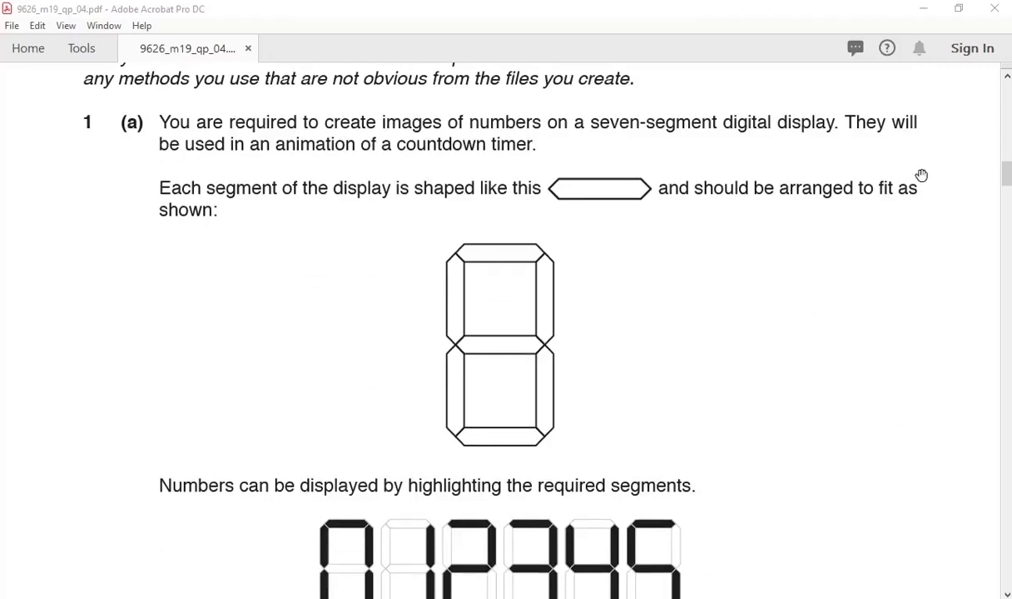
# Back in Illustrator, create a new 60 × 110 px document measured in pixels.
pyautogui.press('super+Tab')
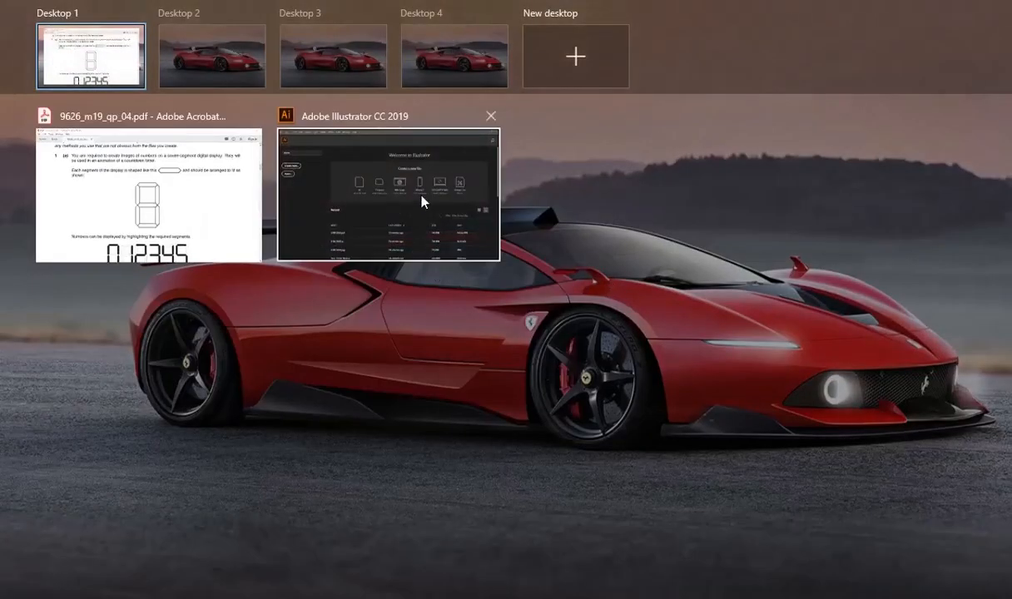
pyautogui.click(439, 185)
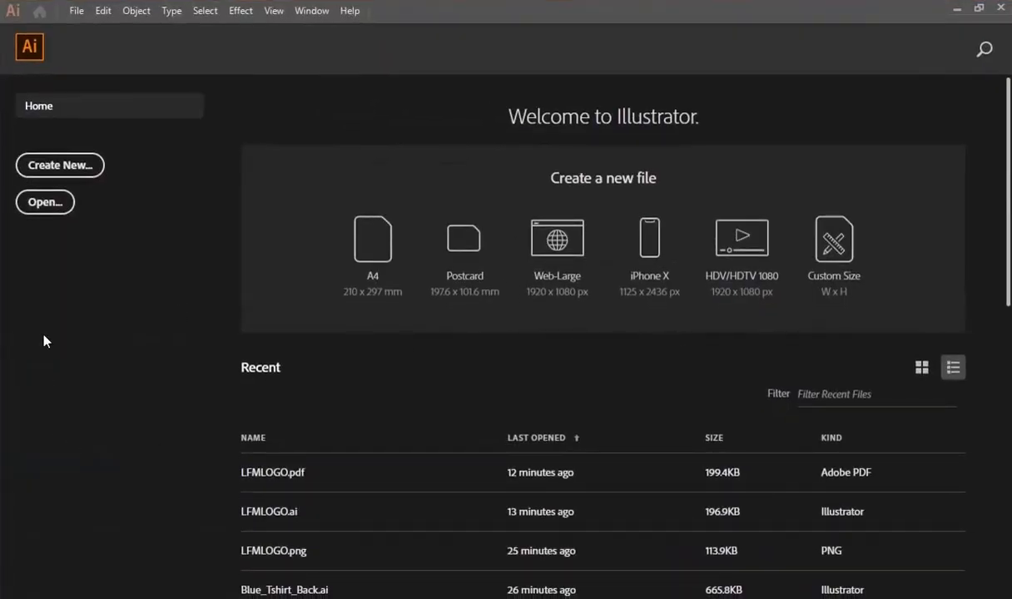
pyautogui.click(47, 165)
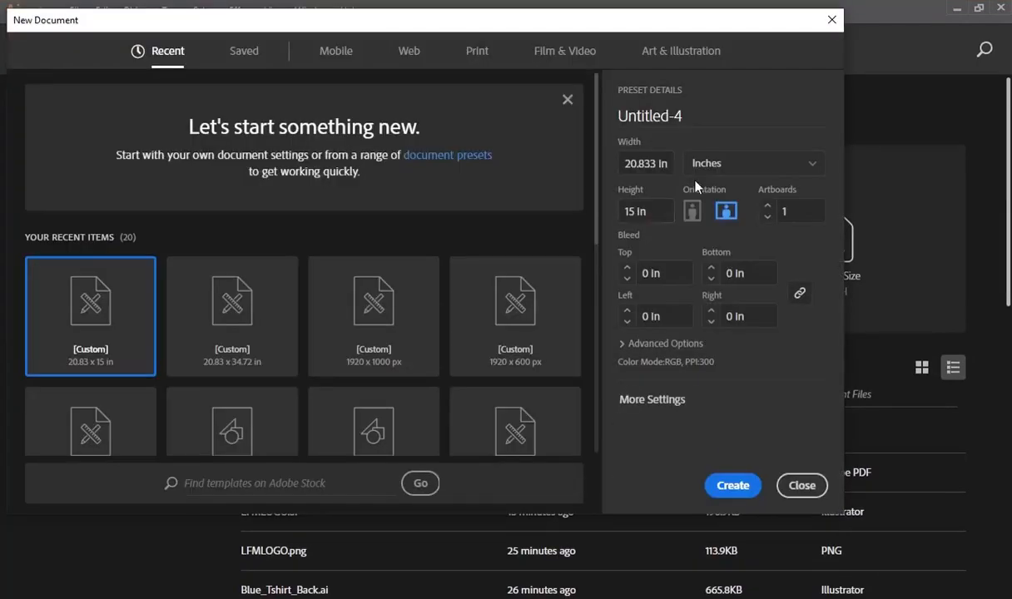
pyautogui.click(693, 164)
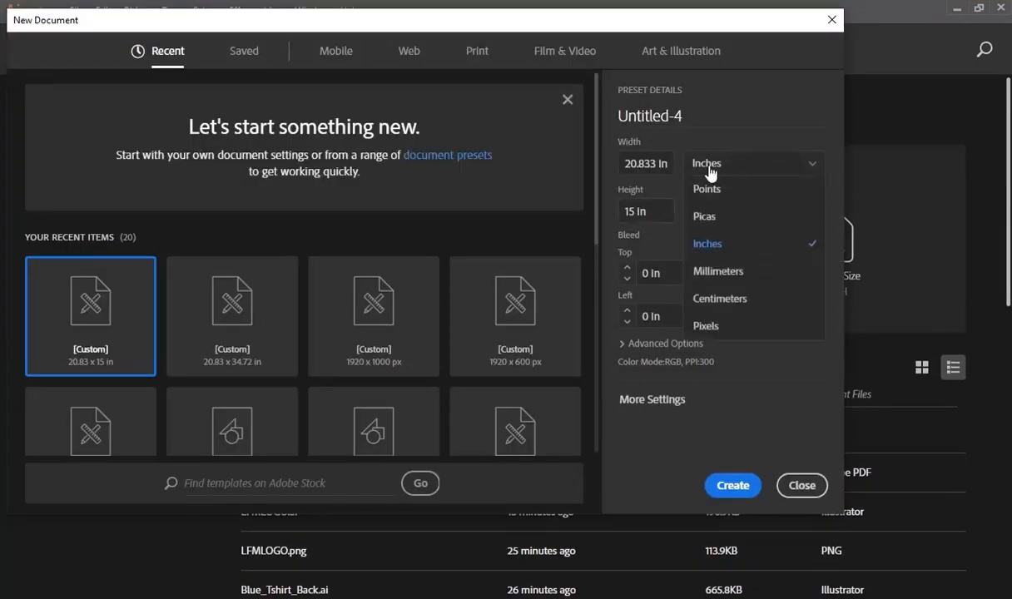
pyautogui.click(721, 328)
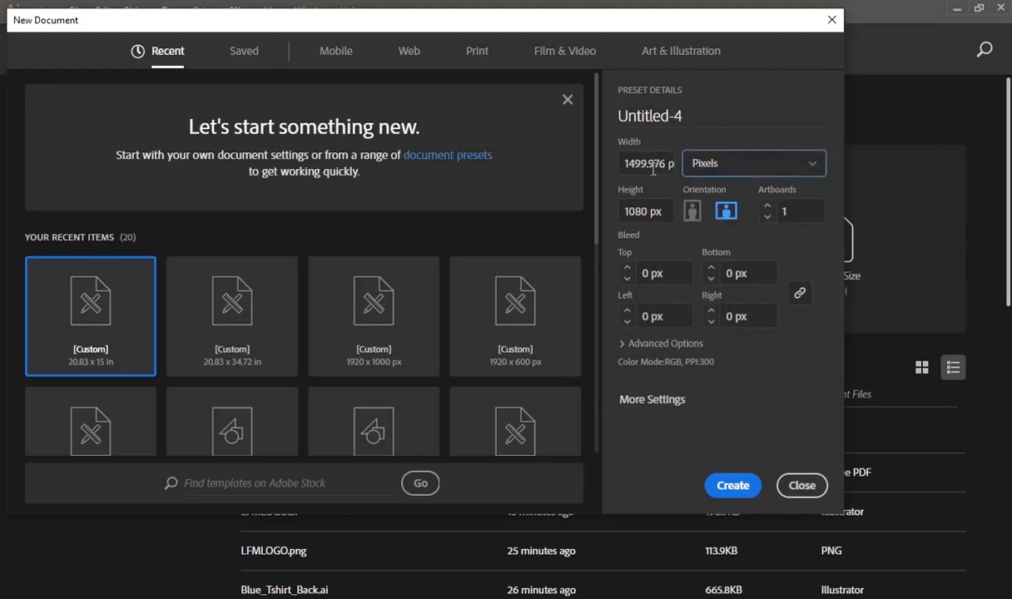
pyautogui.moveTo(625, 163); pyautogui.dragTo(747, 168)
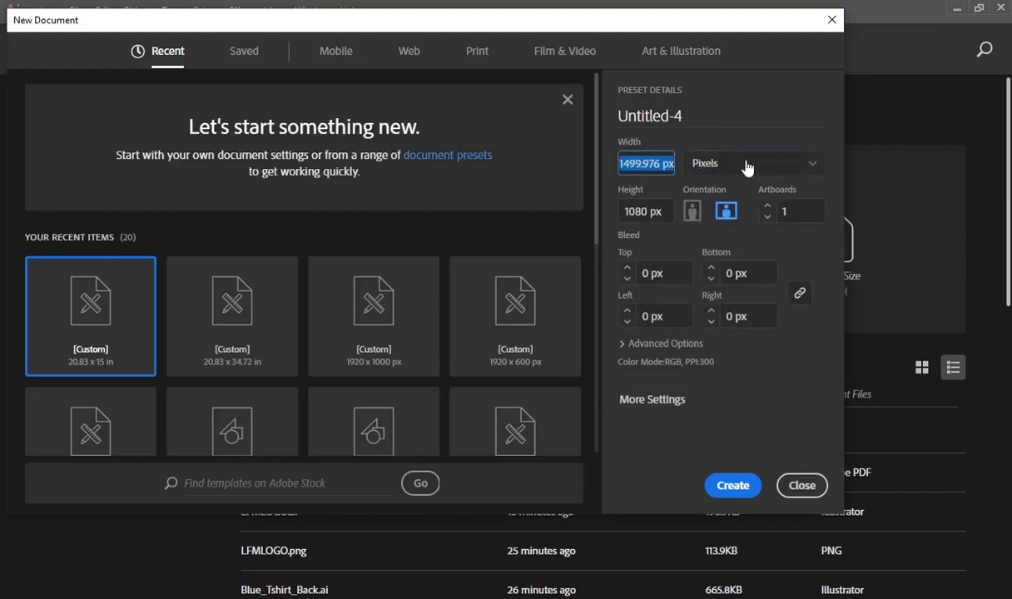
pyautogui.write('60')
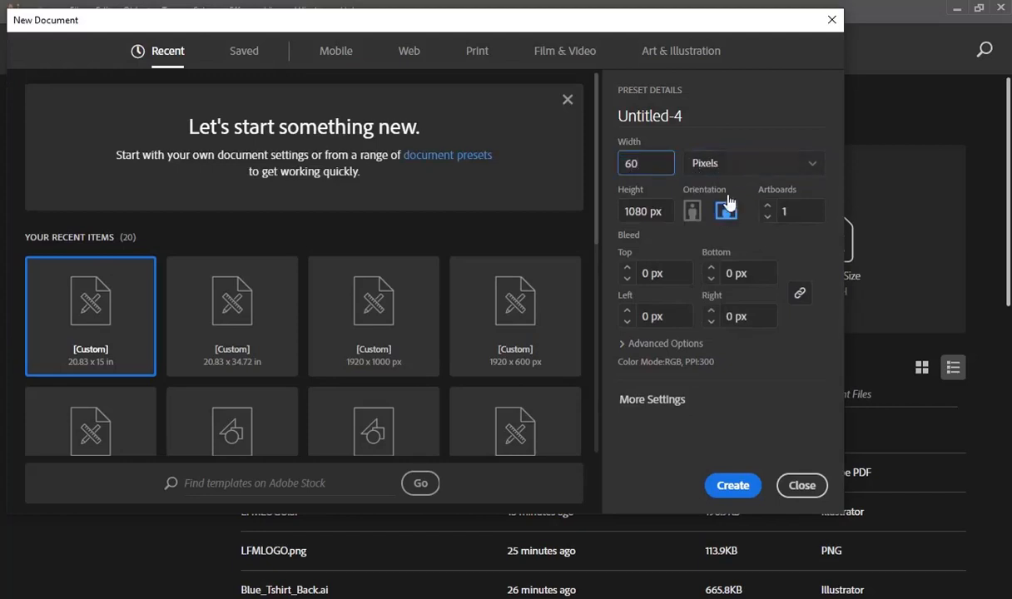
pyautogui.moveTo(626, 211); pyautogui.dragTo(703, 225)
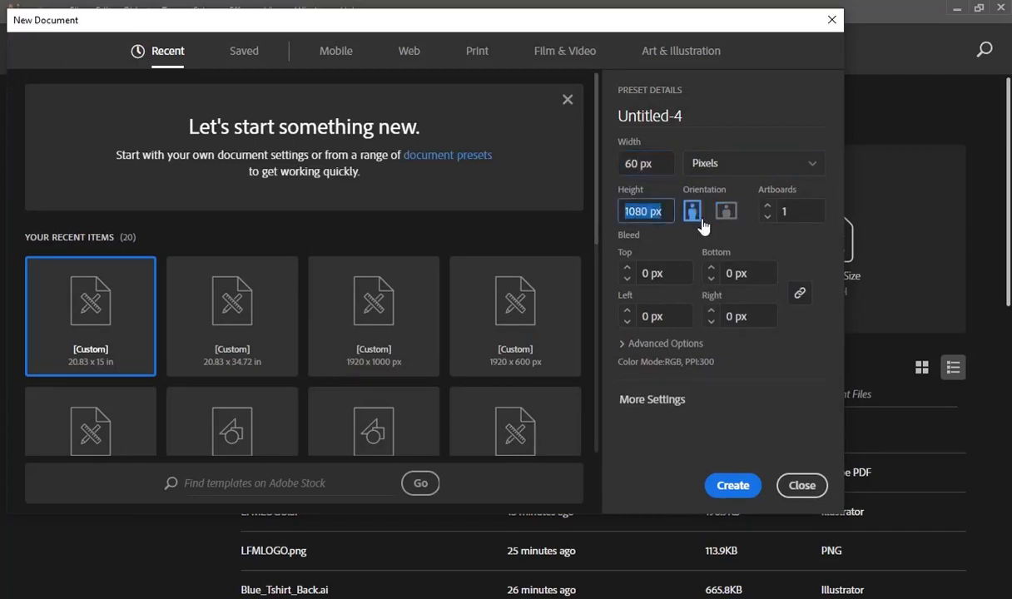
pyautogui.write('110')
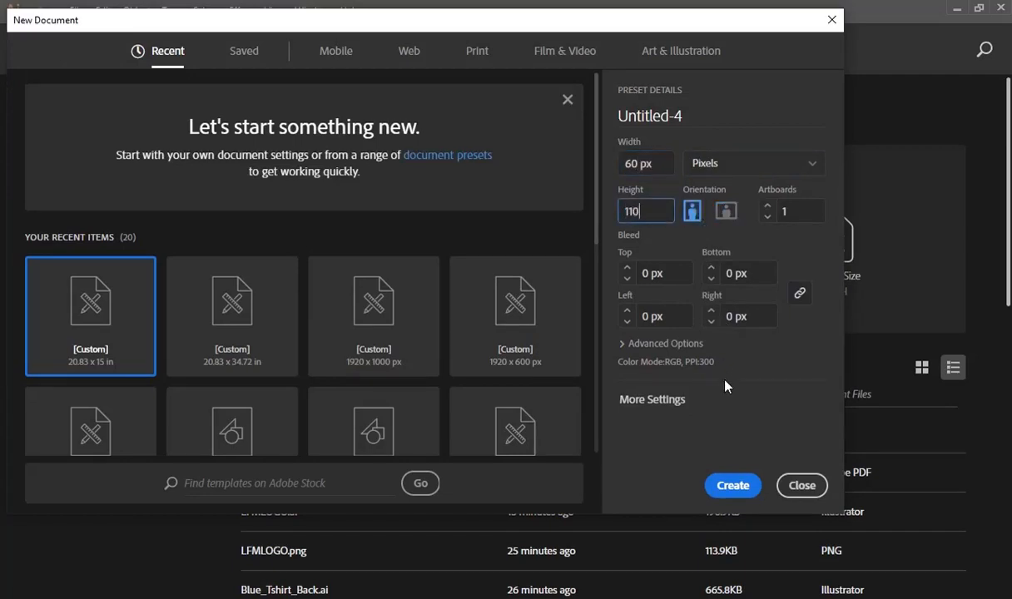
pyautogui.click(732, 486)
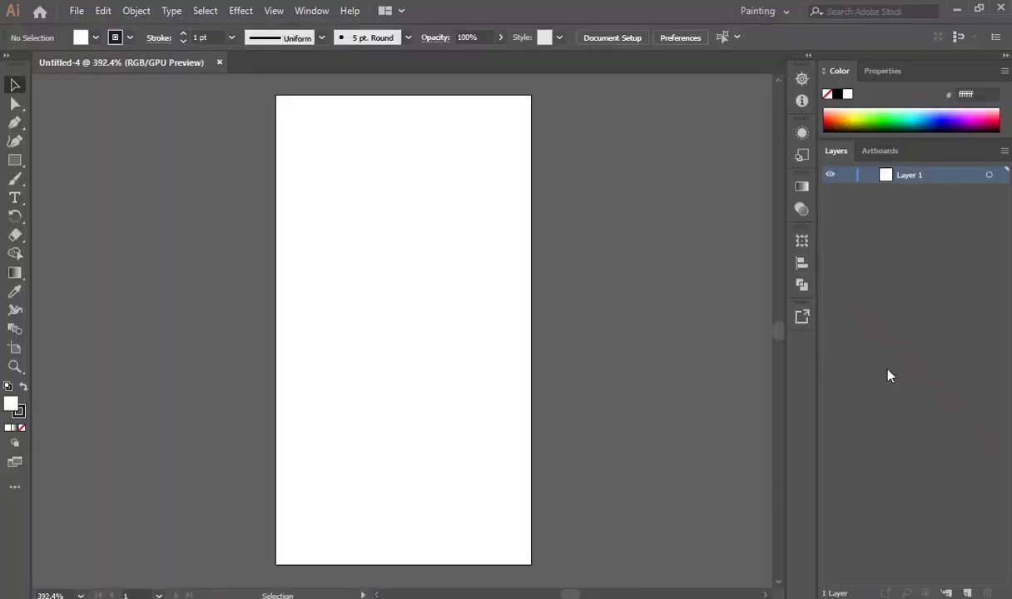
# Check the question paper again, then return to the blank Illustrator document.
pyautogui.hotkey('alt', 'Tab')
pyautogui.scroll(-3, 681, 326)
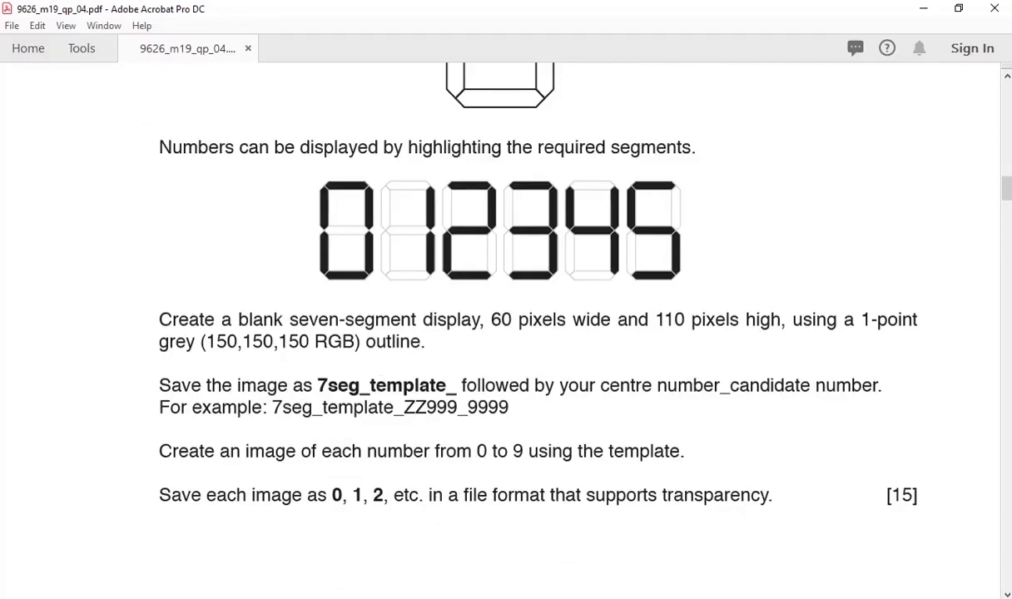
pyautogui.press('super+Tab')
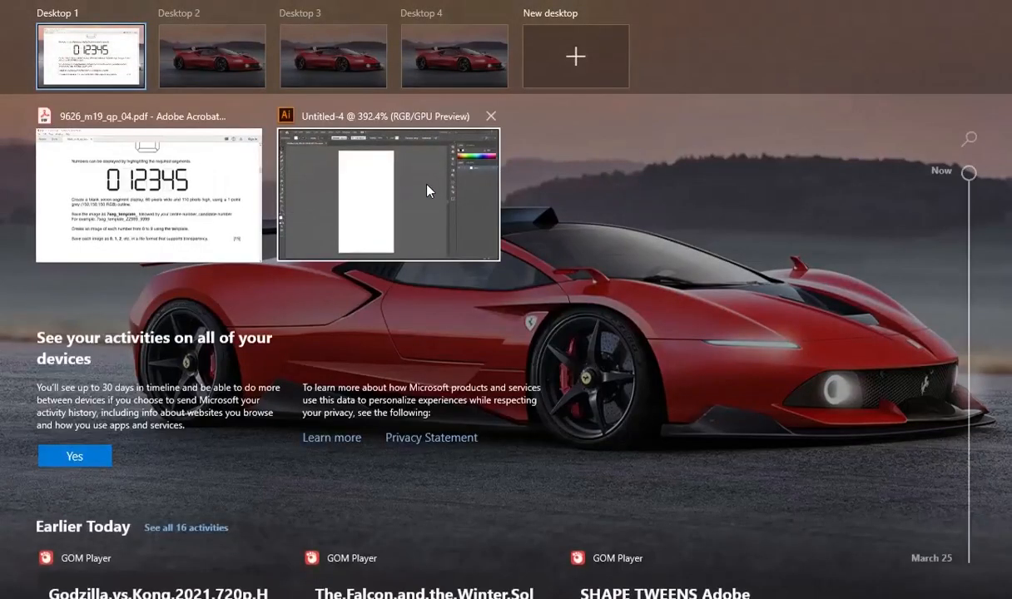
pyautogui.click(426, 190)
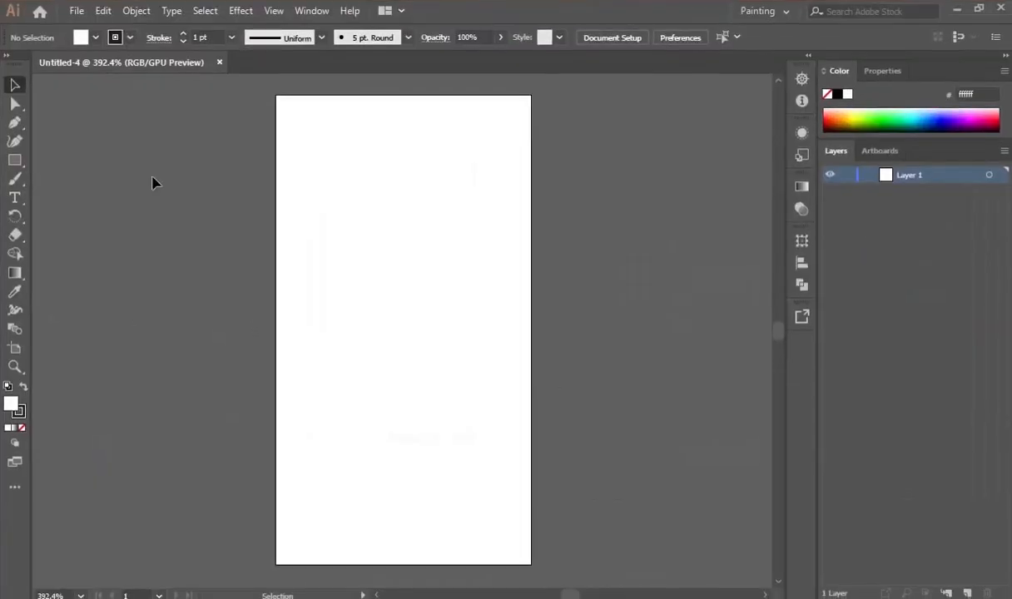
# Choose the Rectangle tool with stroke None and the red (ed1c24) fill swatch.
pyautogui.click(15, 161)
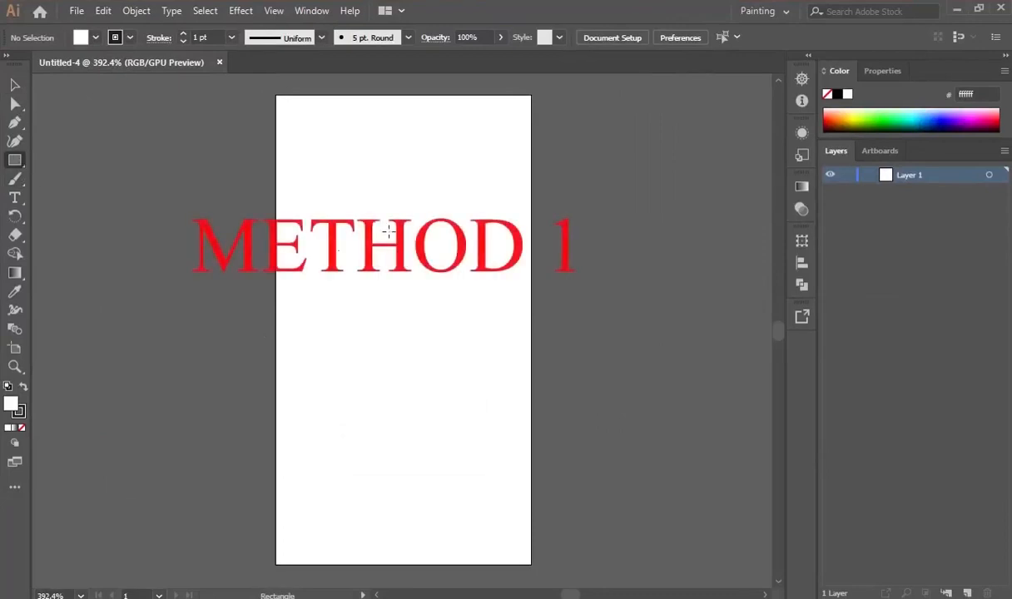
pyautogui.click(130, 37)
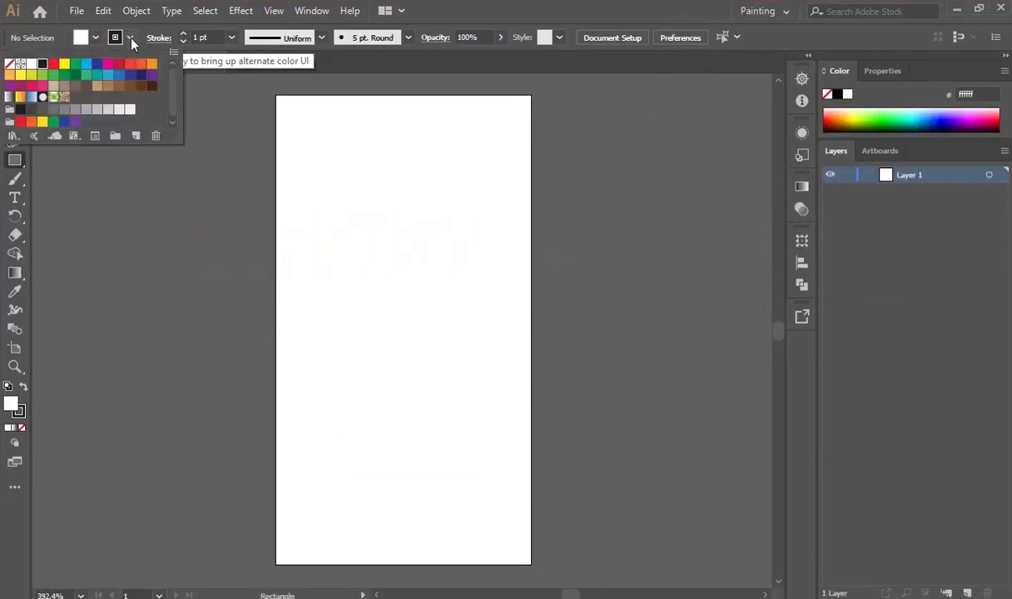
pyautogui.click(11, 66)
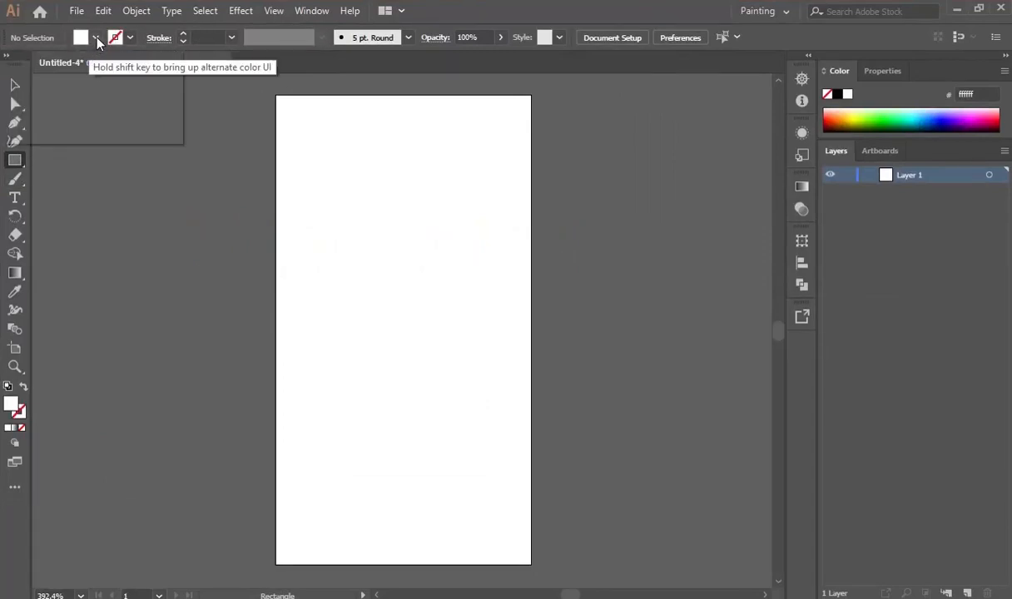
pyautogui.click(96, 38)
pyautogui.click(53, 63)
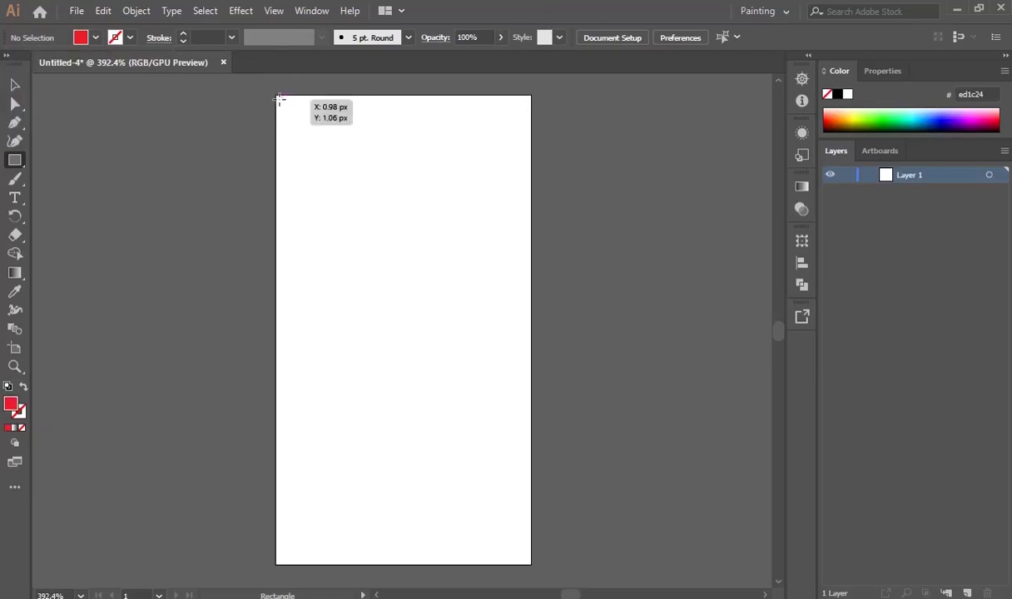
# Draw a 60 × 60 px red square snapped to the artboard's top-left corner.
pyautogui.moveTo(280, 99); pyautogui.dragTo(532, 334)
pyautogui.click(15, 85)
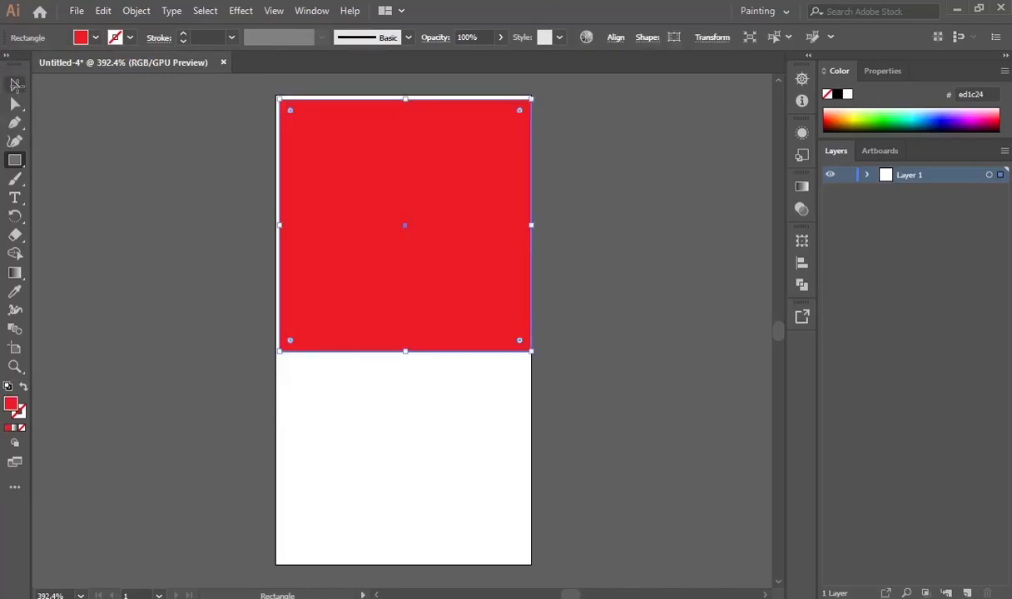
pyautogui.moveTo(280, 99); pyautogui.dragTo(275, 95)
pyautogui.click(412, 404)
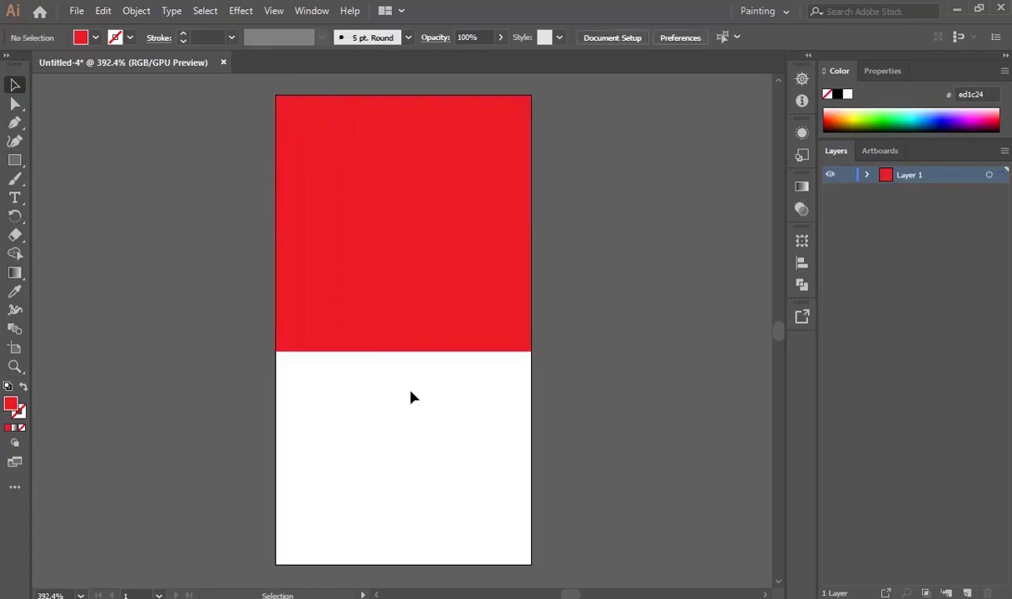
pyautogui.click(406, 231)
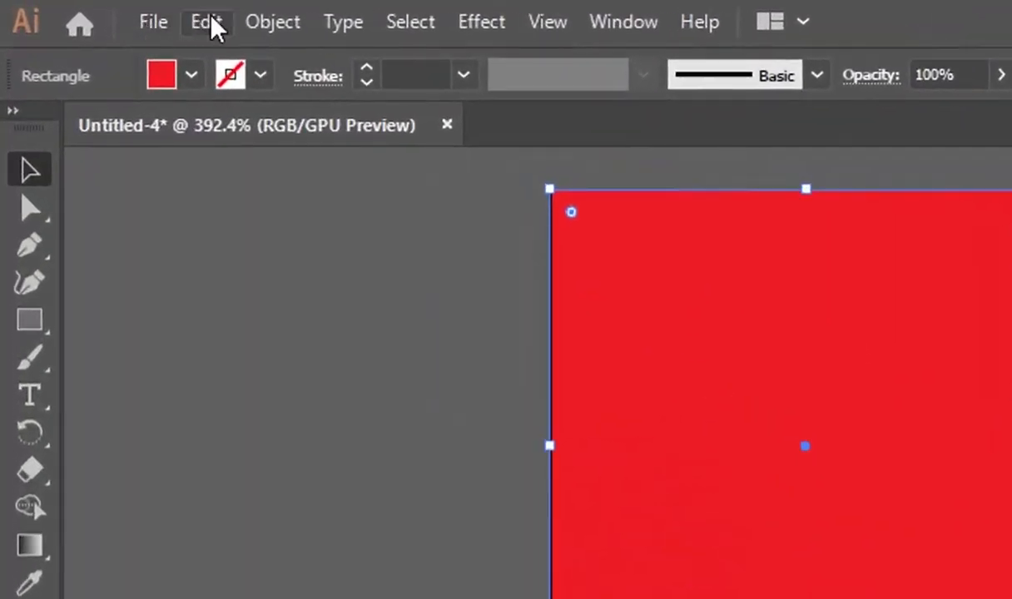
# Copy the red square, paste it in front, and shrink the copy to about 54 px.
pyautogui.click(105, 13)
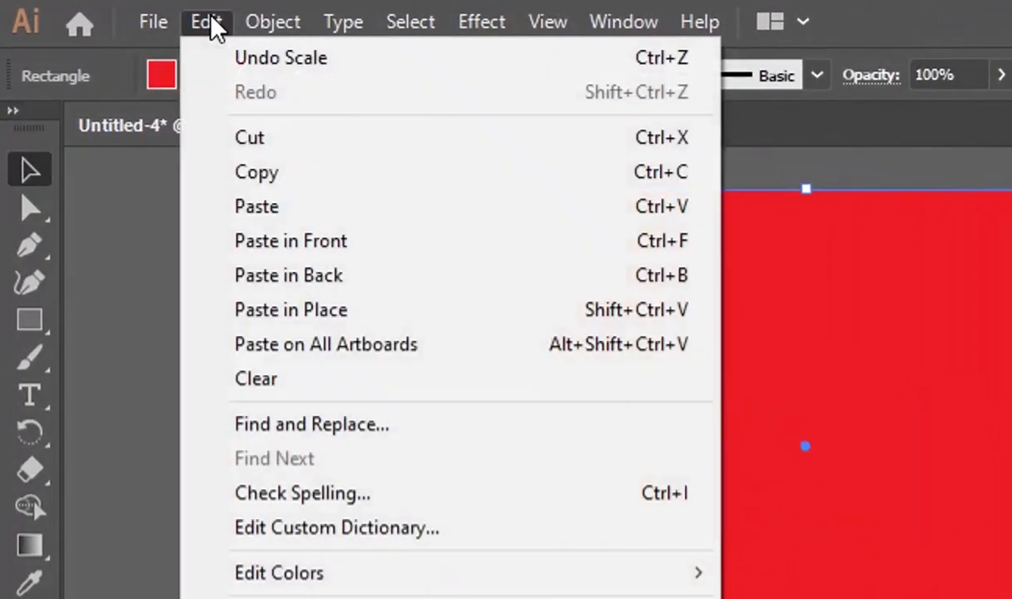
pyautogui.click(288, 192)
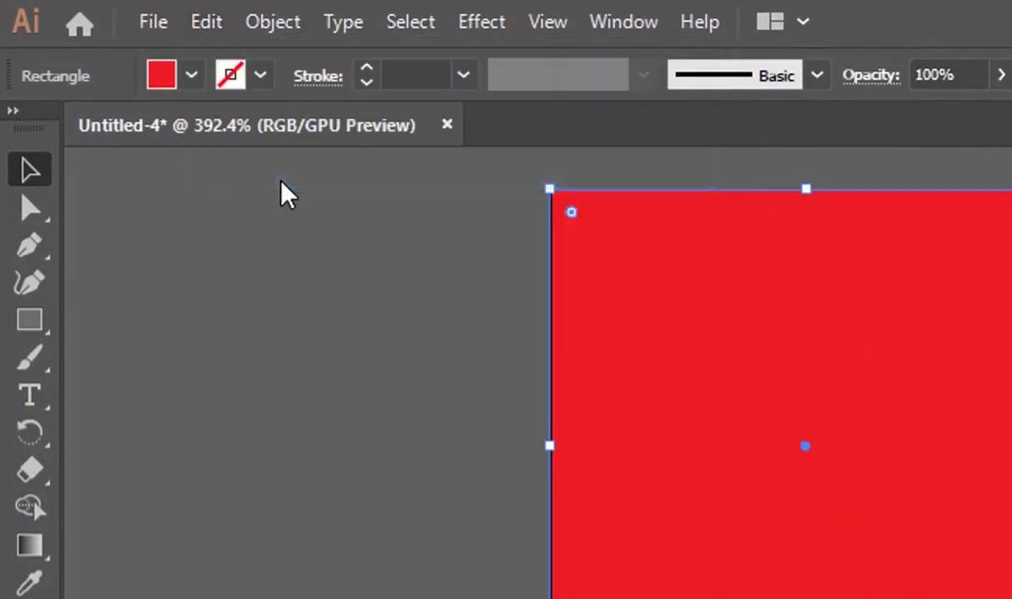
pyautogui.click(210, 25)
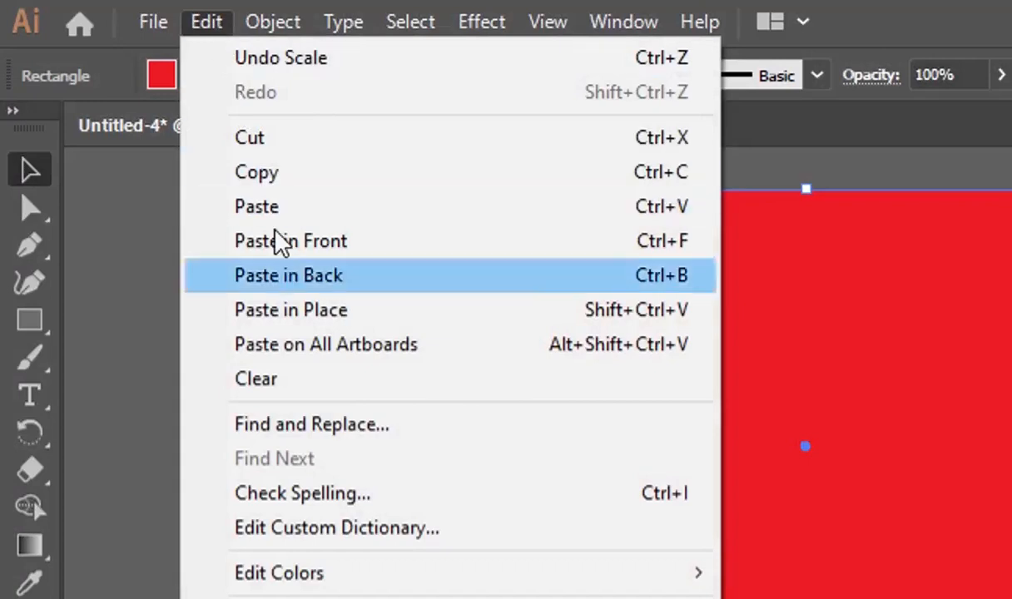
pyautogui.click(312, 246)
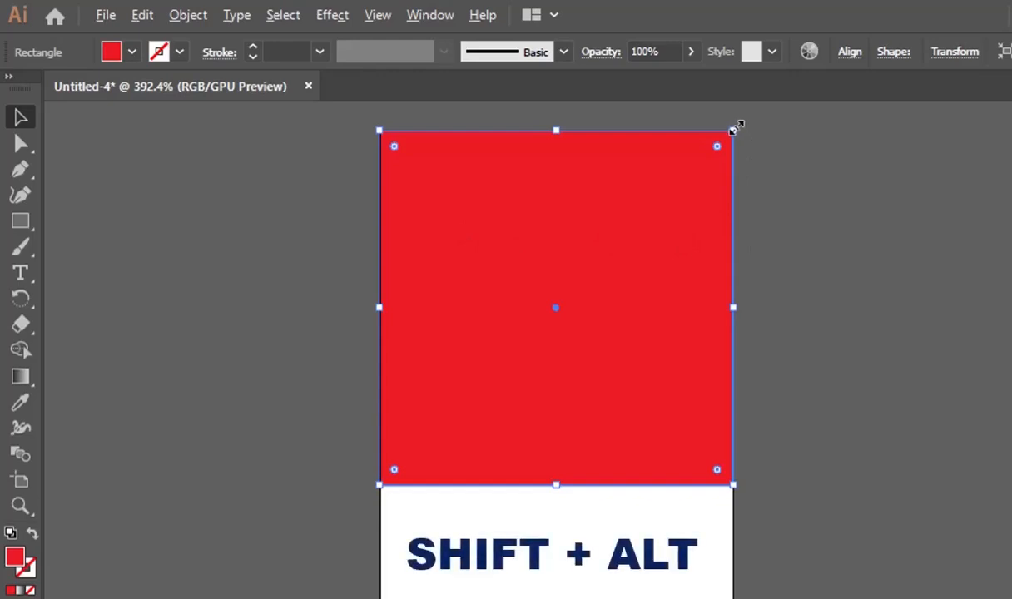
pyautogui.moveTo(735, 127); pyautogui.dragTo(717, 153)
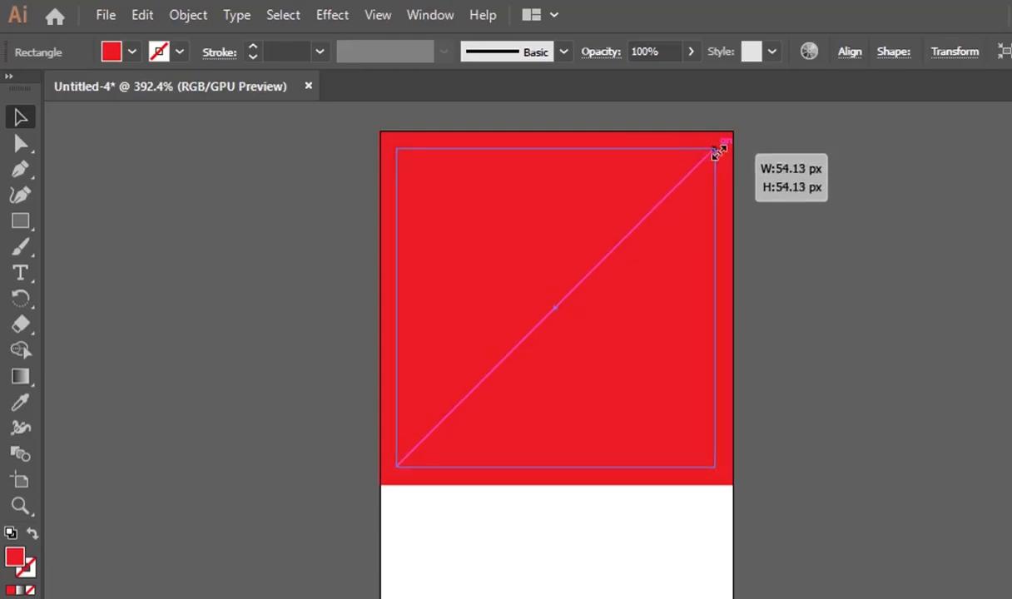
pyautogui.moveTo(718, 152); pyautogui.dragTo(716, 153)
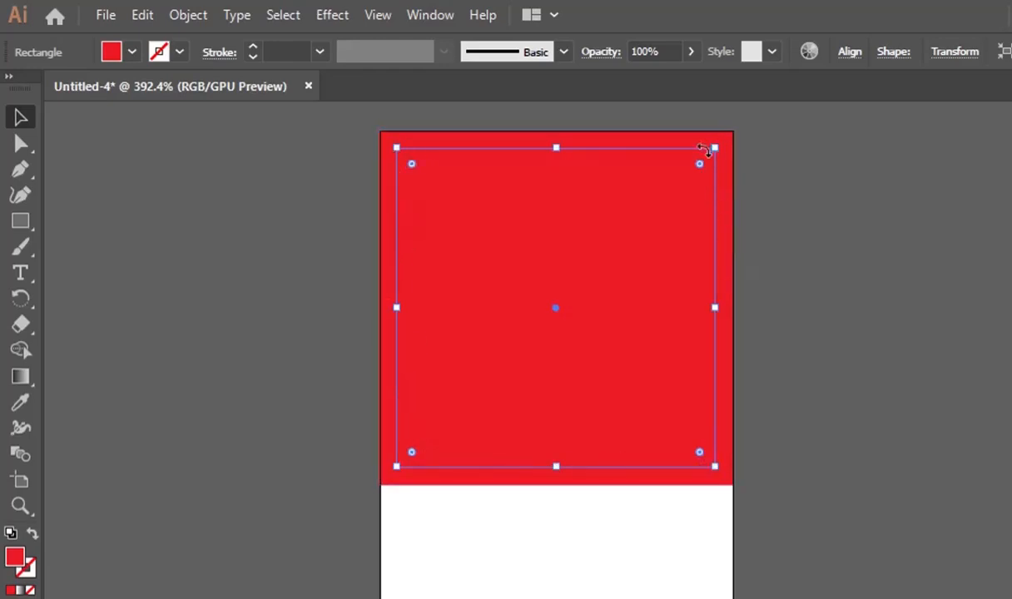
# Give the smaller inner square a blue fill so a thin red frame shows around it.
pyautogui.doubleClick(16, 555)
pyautogui.click(903, 366)
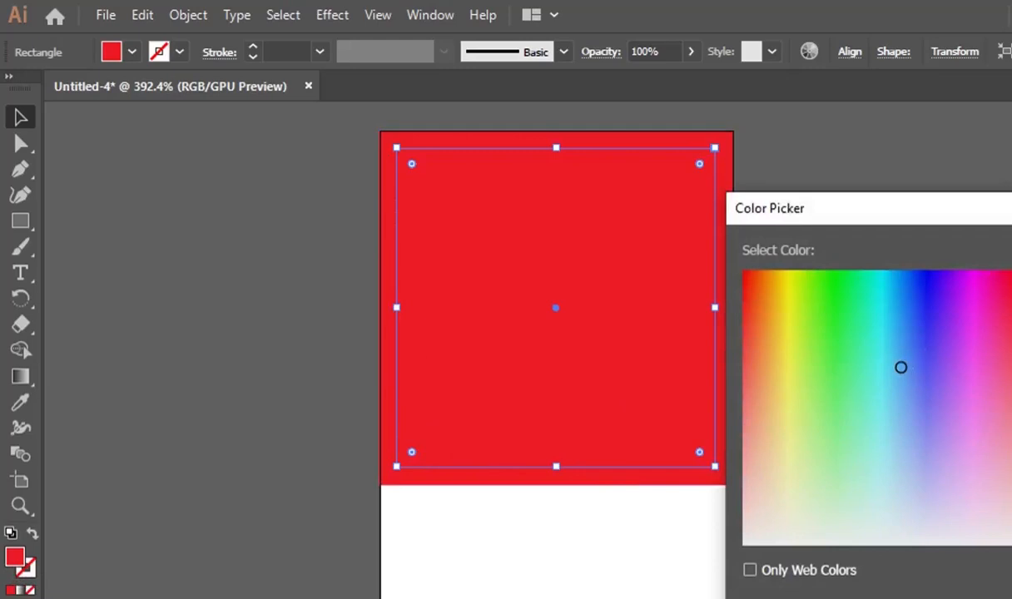
pyautogui.press('Return')
pyautogui.click(890, 493)
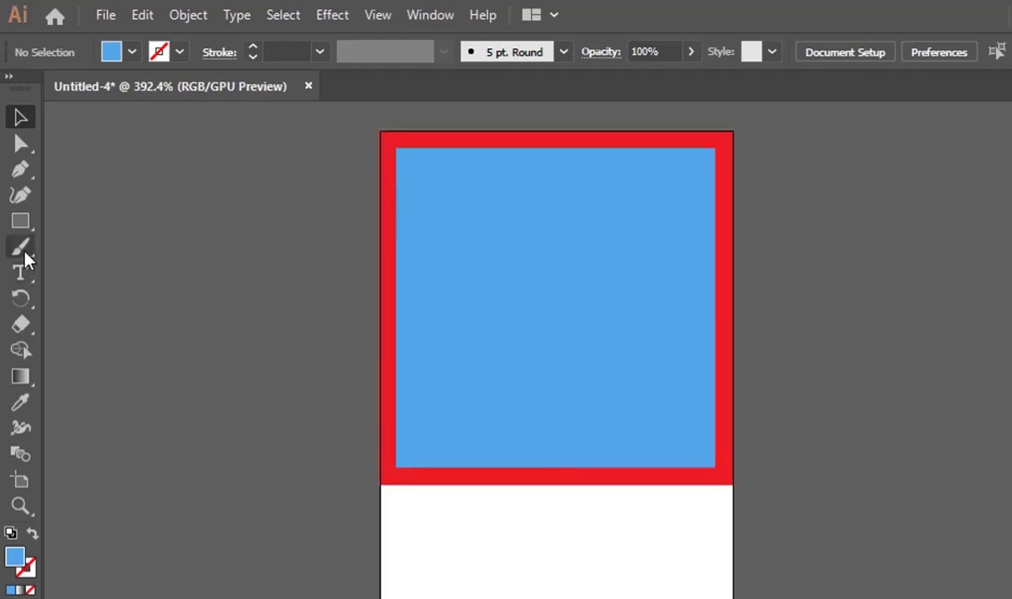
pyautogui.click(20, 223)
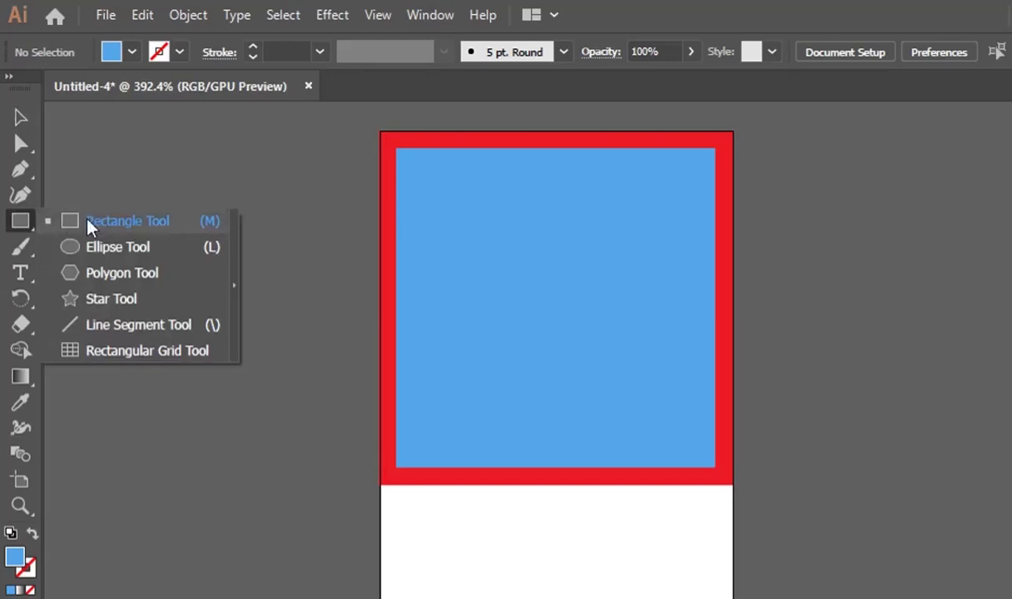
# Draw two corner-to-corner diagonal lines across the square with the Line Segment tool.
pyautogui.click(133, 327)
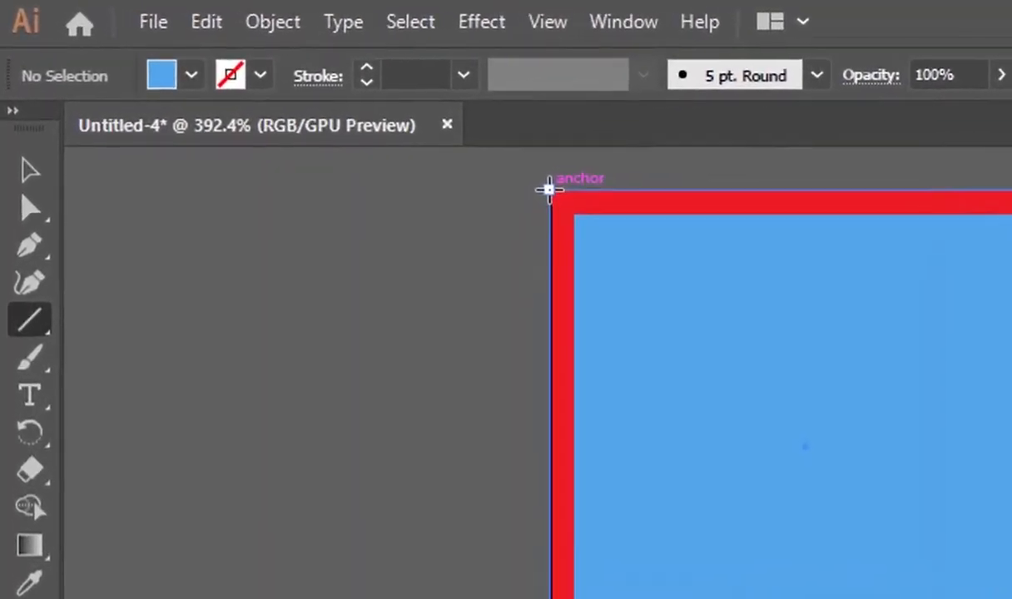
pyautogui.moveTo(548, 190); pyautogui.dragTo(750, 496)
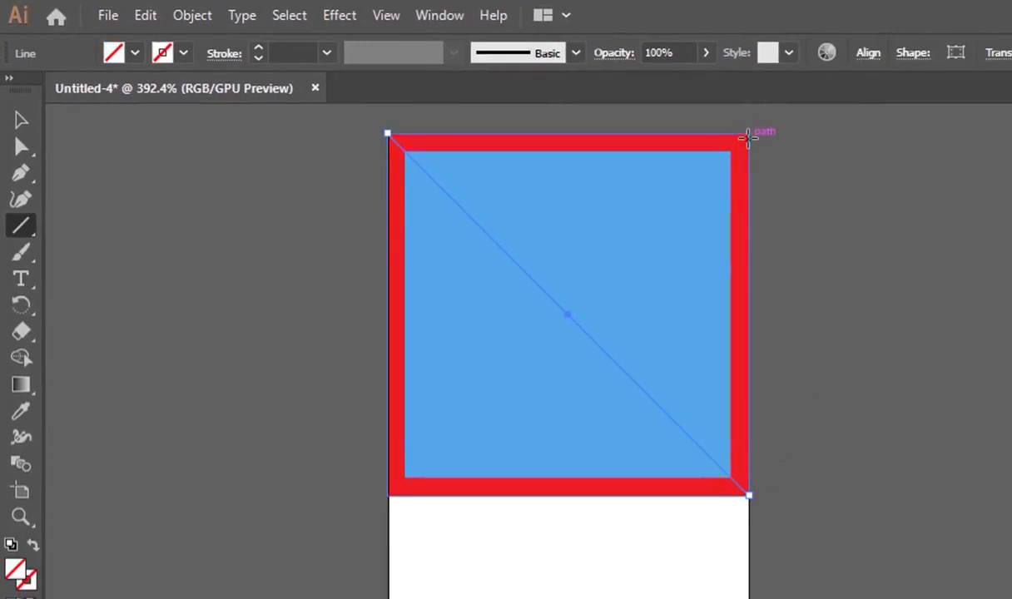
pyautogui.moveTo(749, 133); pyautogui.dragTo(386, 494)
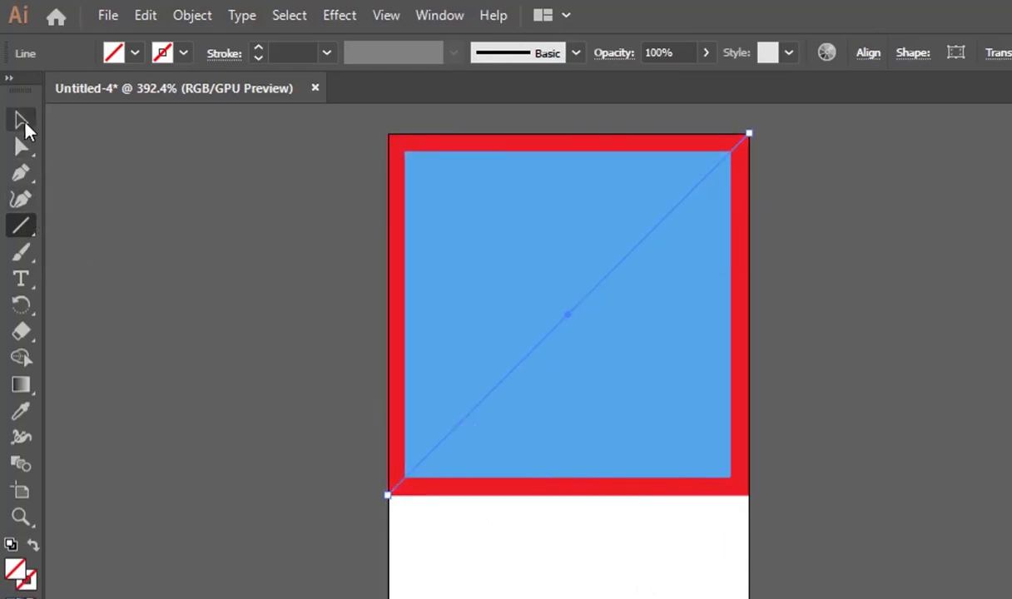
# Marquee-select both squares and the two diagonals together.
pyautogui.click(22, 119)
pyautogui.click(236, 425)
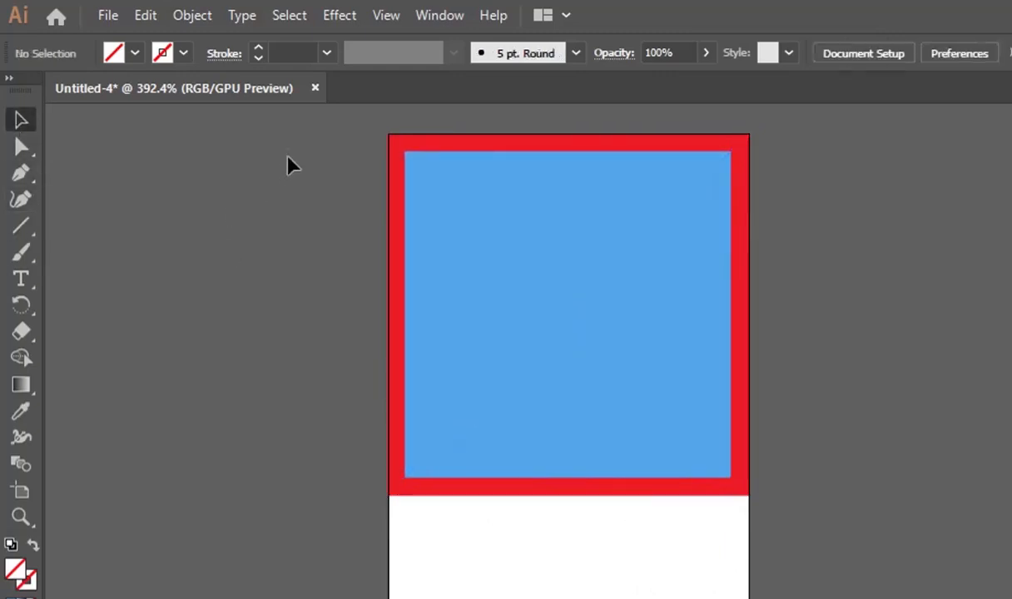
pyautogui.moveTo(319, 145); pyautogui.dragTo(880, 541)
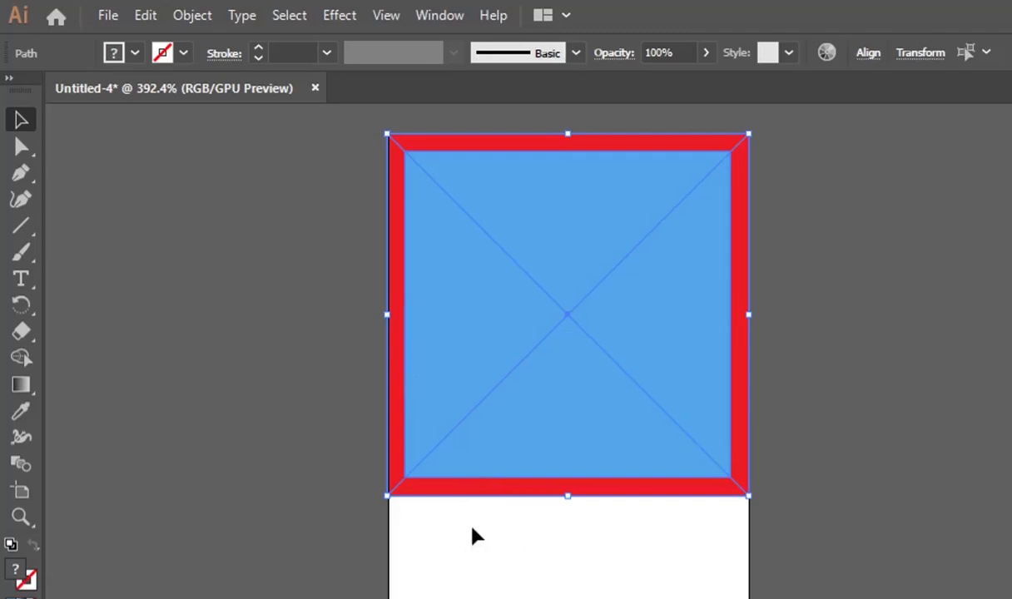
# Select the blue and red squares and apply Pathfinder Minus Front.
pyautogui.click(831, 426)
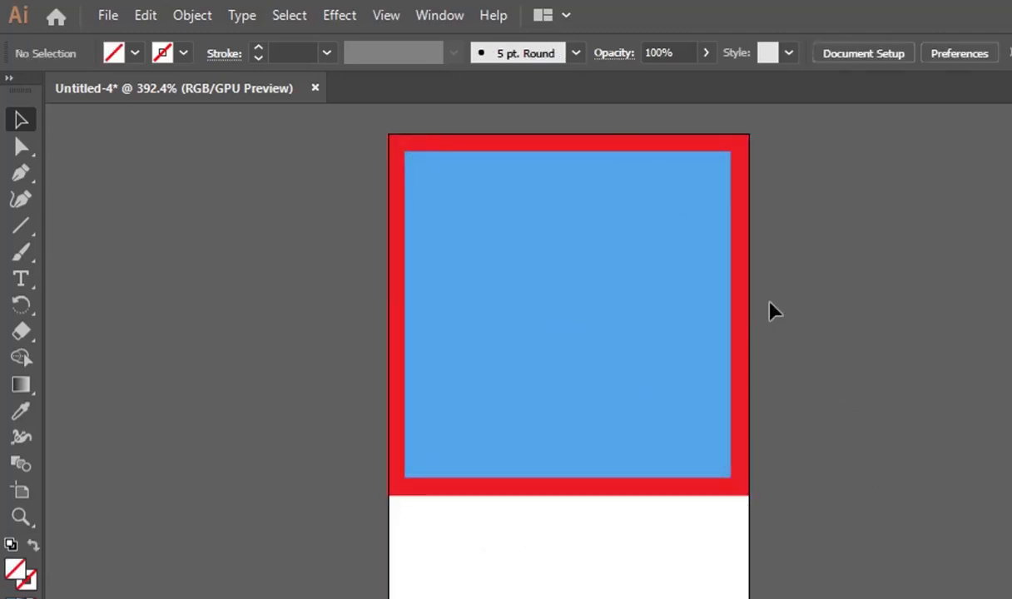
pyautogui.click(699, 316)
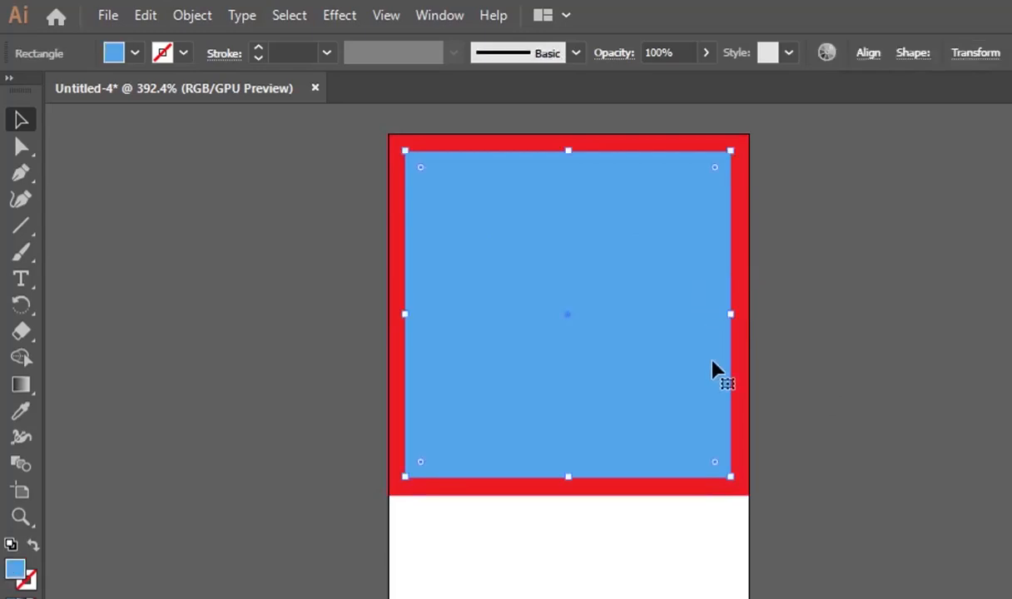
pyautogui.keyDown('shift'); pyautogui.click(743, 287); pyautogui.keyUp('shift')
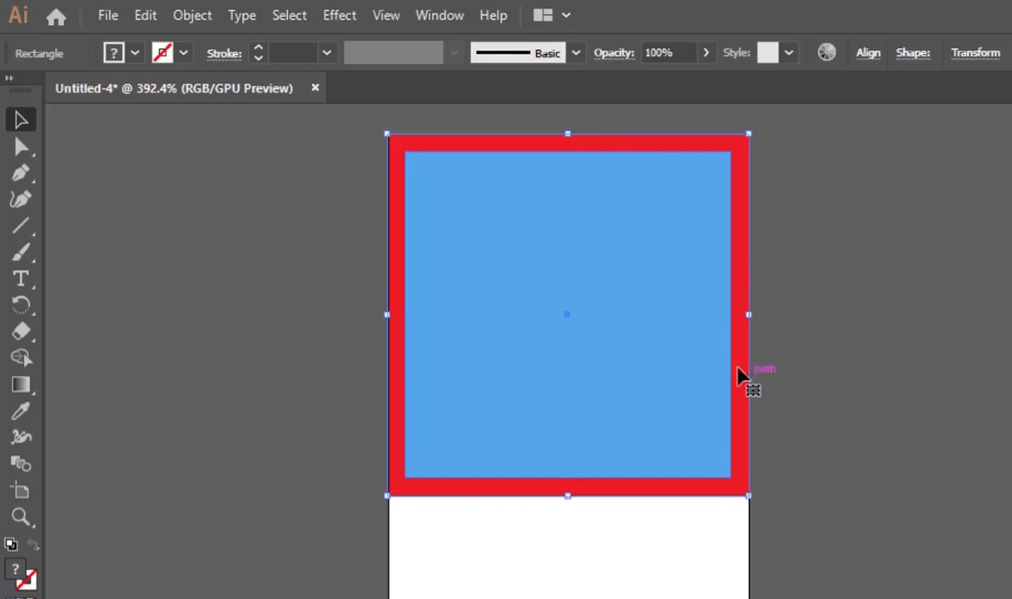
pyautogui.keyDown('shift'); pyautogui.click(702, 315); pyautogui.keyUp('shift')
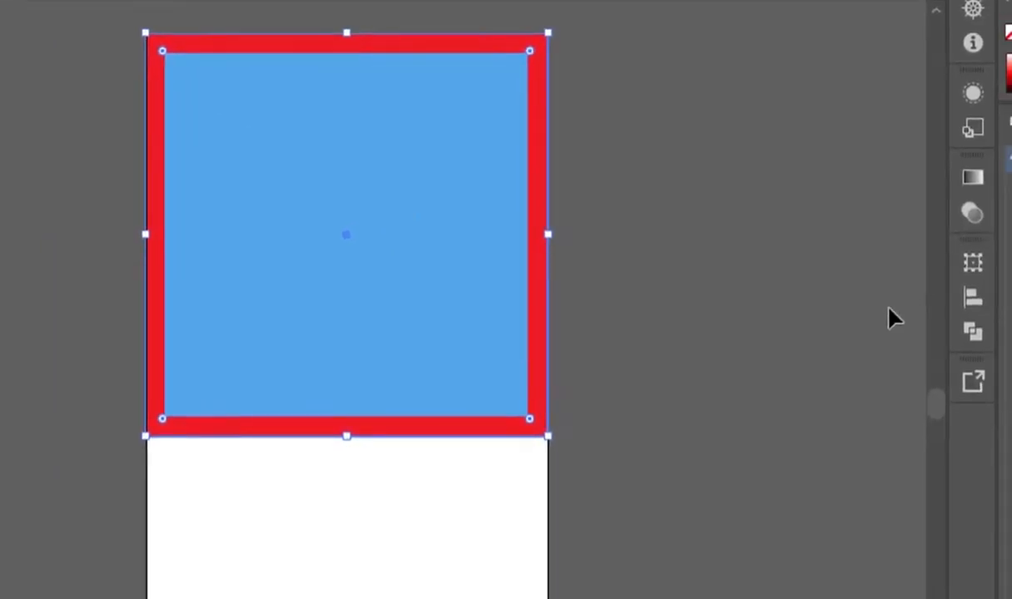
pyautogui.click(974, 332)
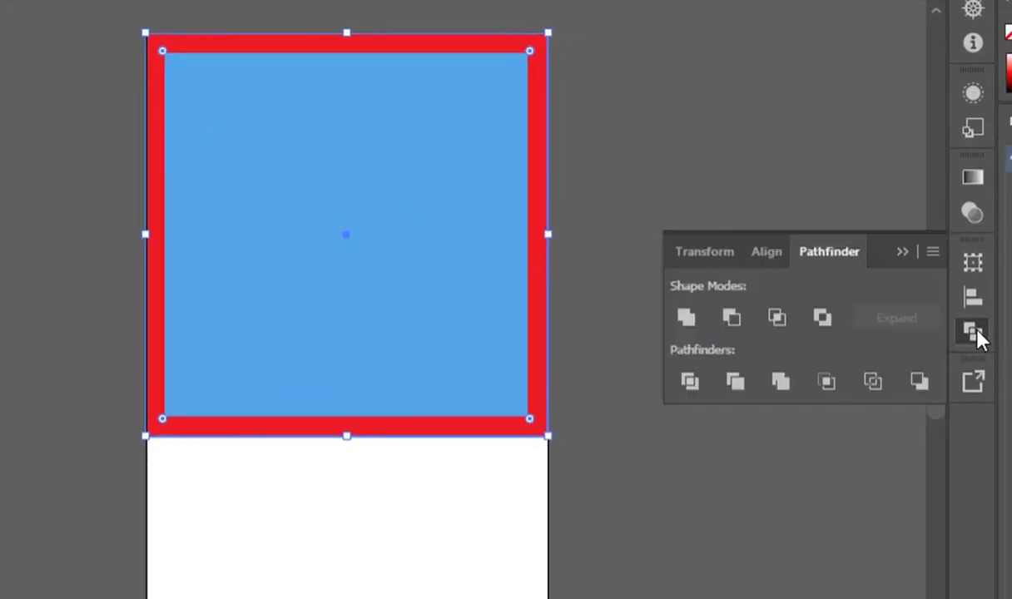
pyautogui.click(731, 319)
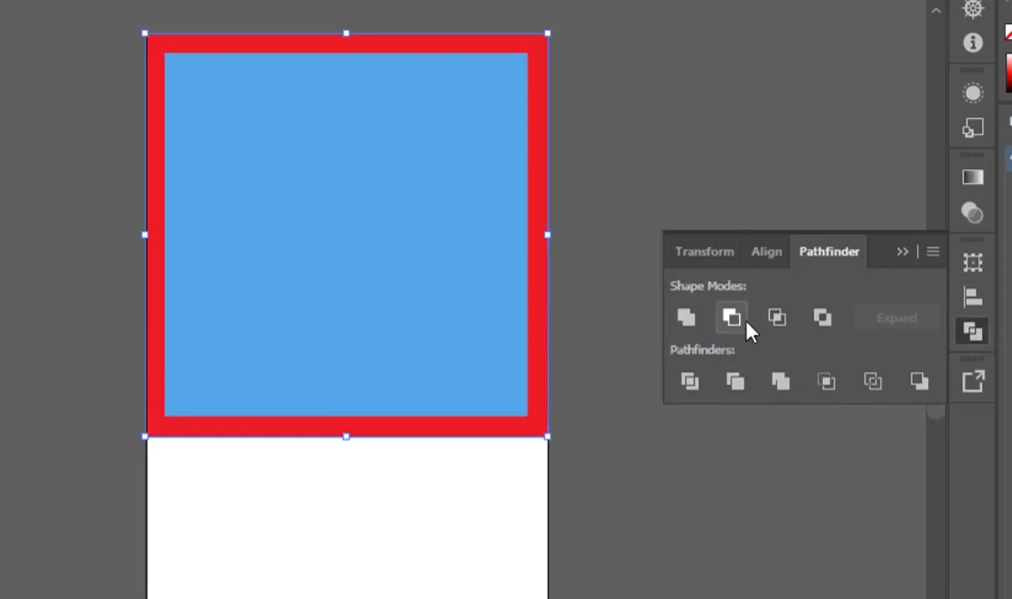
# Reselect both squares and apply Minus Front again, leaving a hollow red frame.
pyautogui.click(903, 252)
pyautogui.click(712, 158)
pyautogui.click(472, 228)
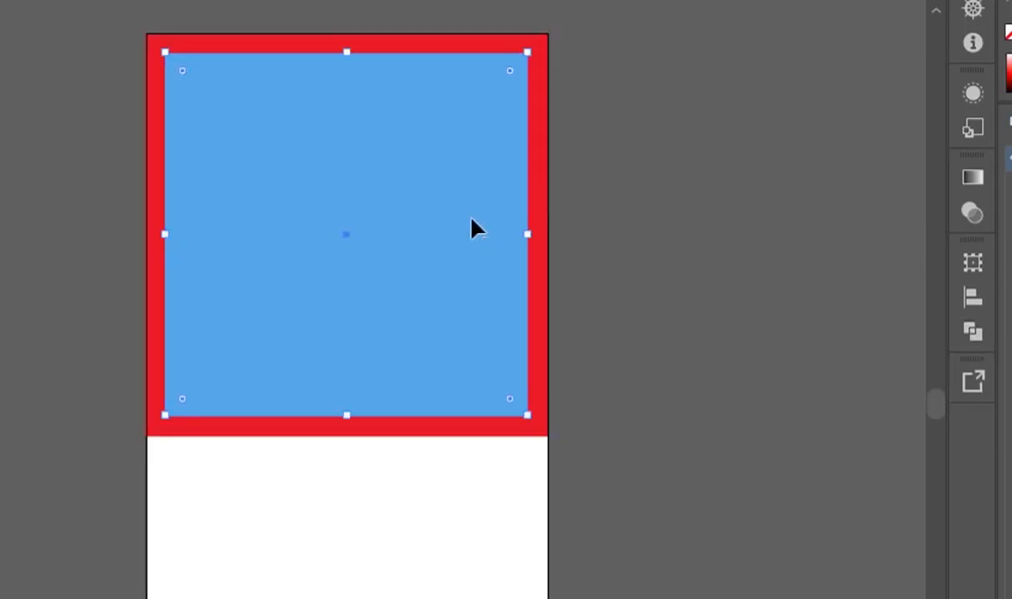
pyautogui.click(541, 402)
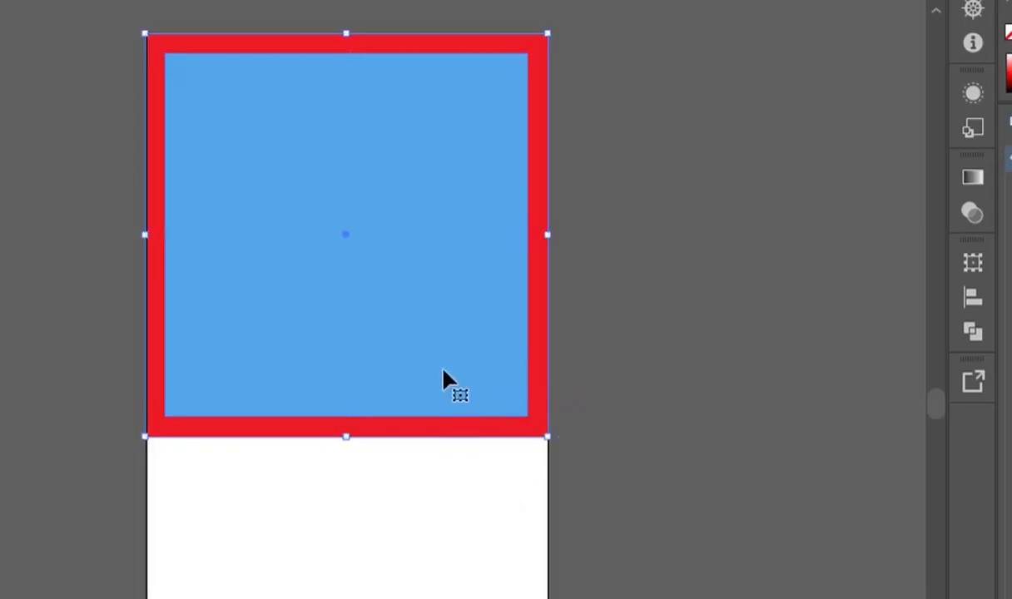
pyautogui.click(675, 490)
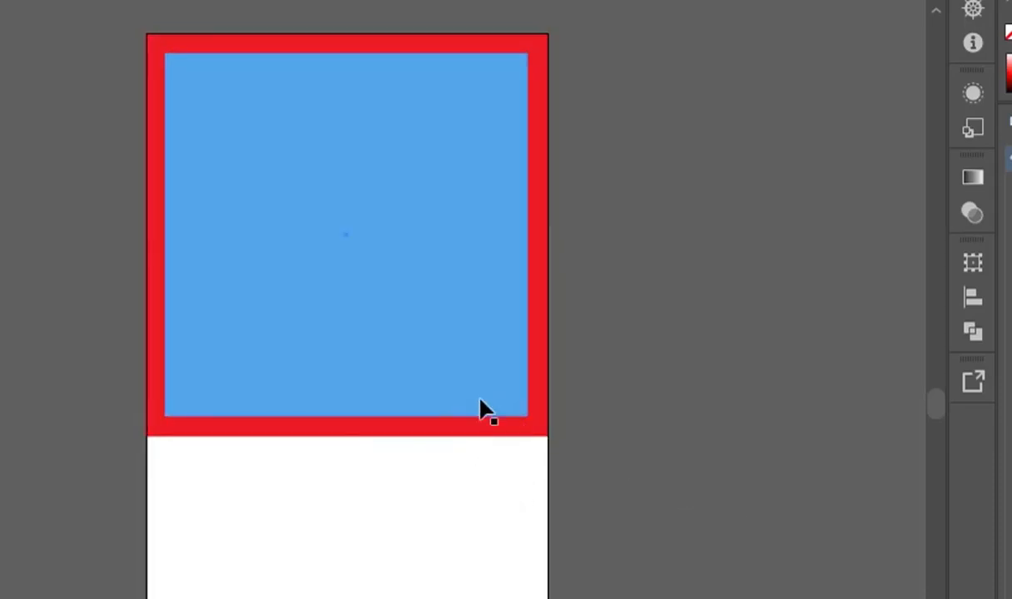
pyautogui.click(481, 401)
pyautogui.click(503, 431)
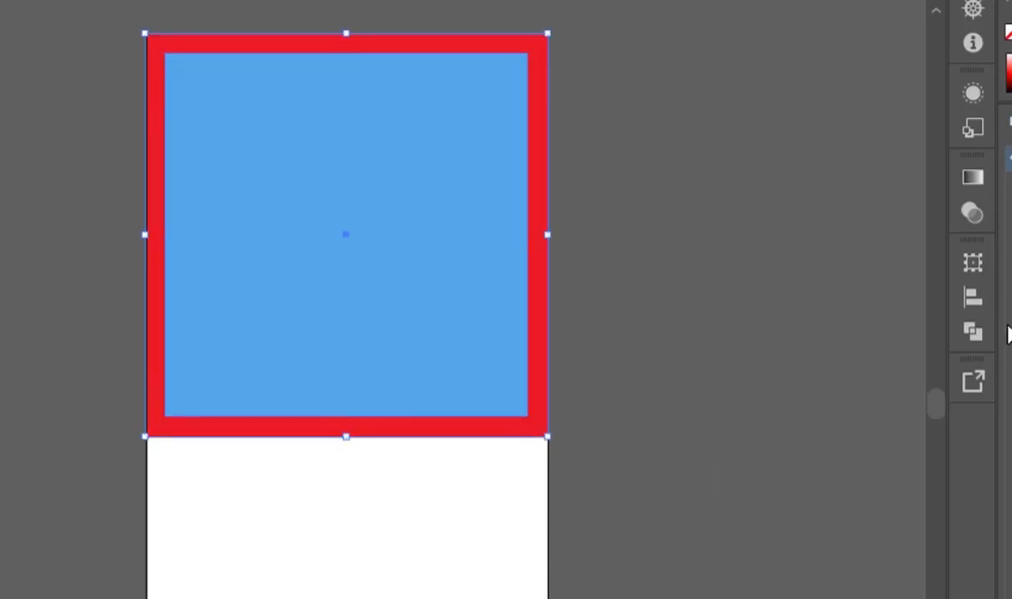
pyautogui.click(971, 333)
pyautogui.click(732, 317)
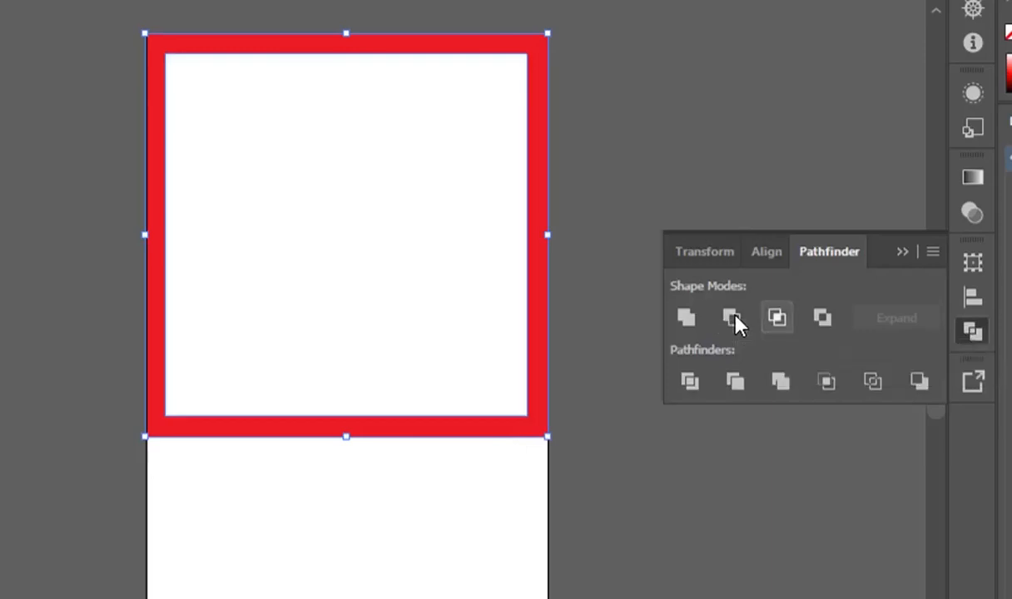
pyautogui.click(737, 338)
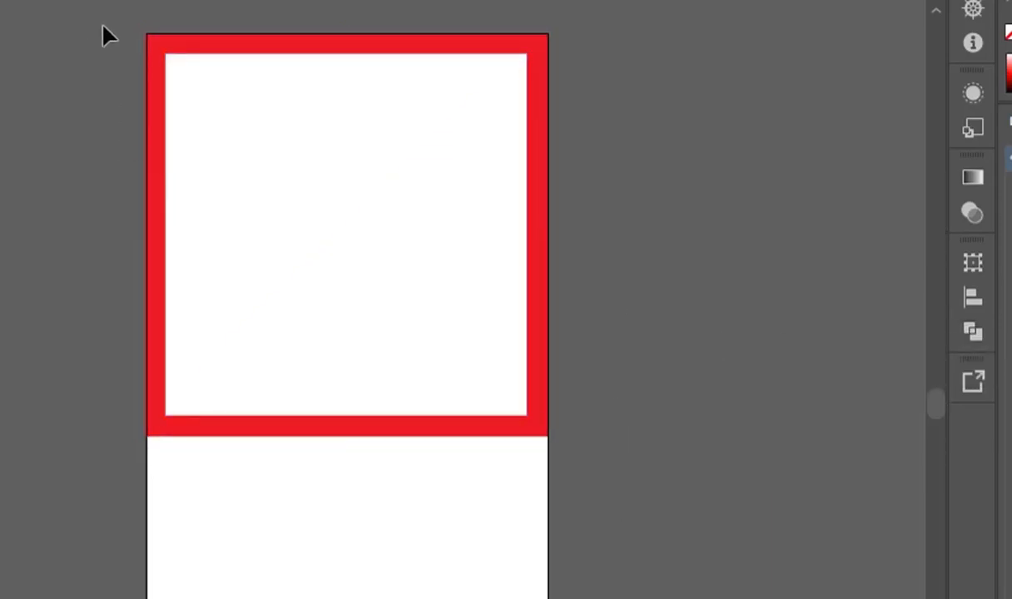
# Select the red frame and merge its inner triangles with the Shape Builder tool.
pyautogui.moveTo(108, 36); pyautogui.dragTo(630, 503)
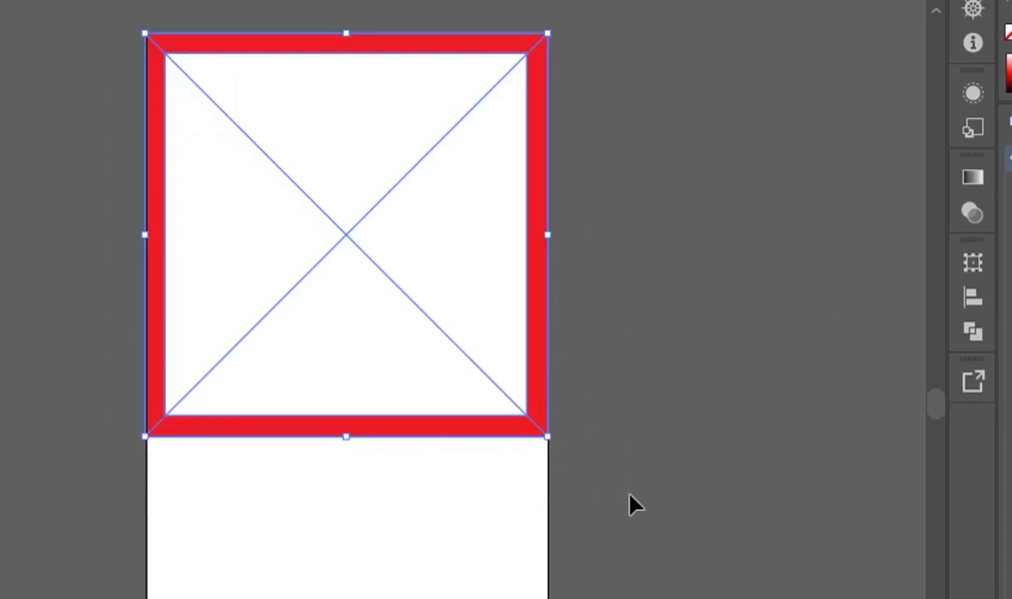
pyautogui.click(744, 382)
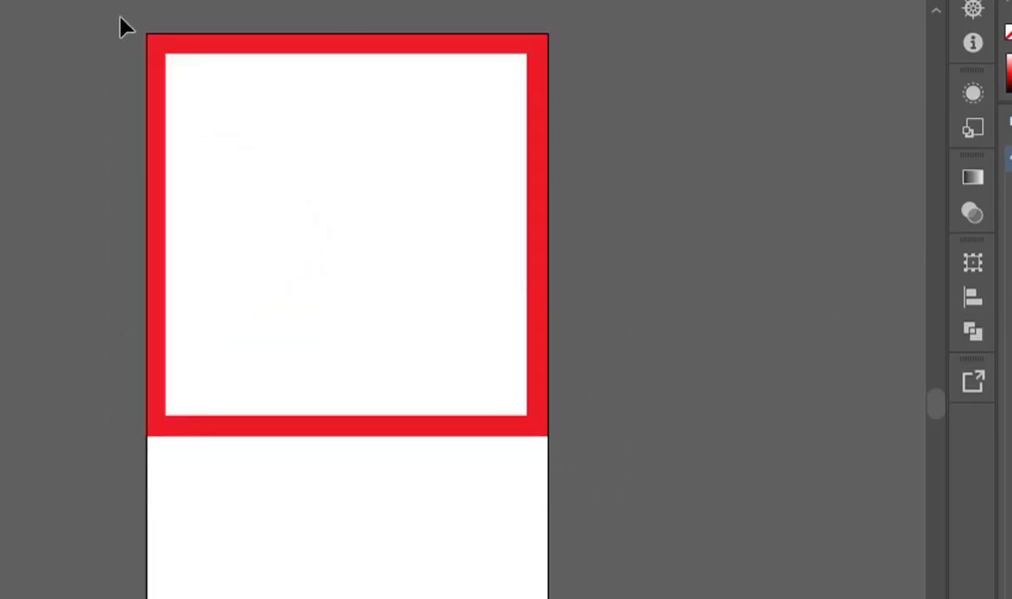
pyautogui.moveTo(197, 100); pyautogui.dragTo(606, 443)
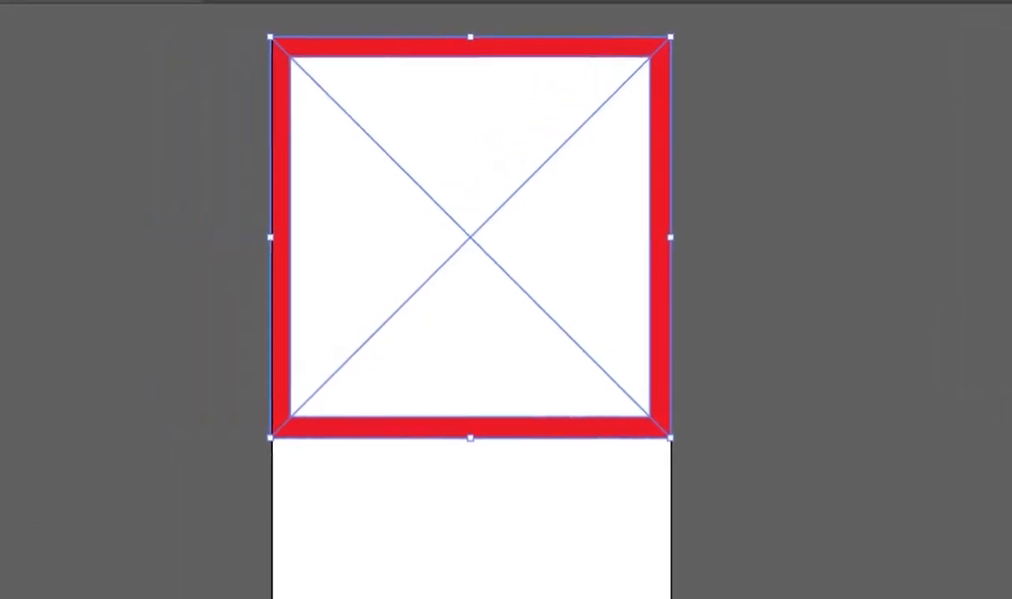
pyautogui.click(22, 286)
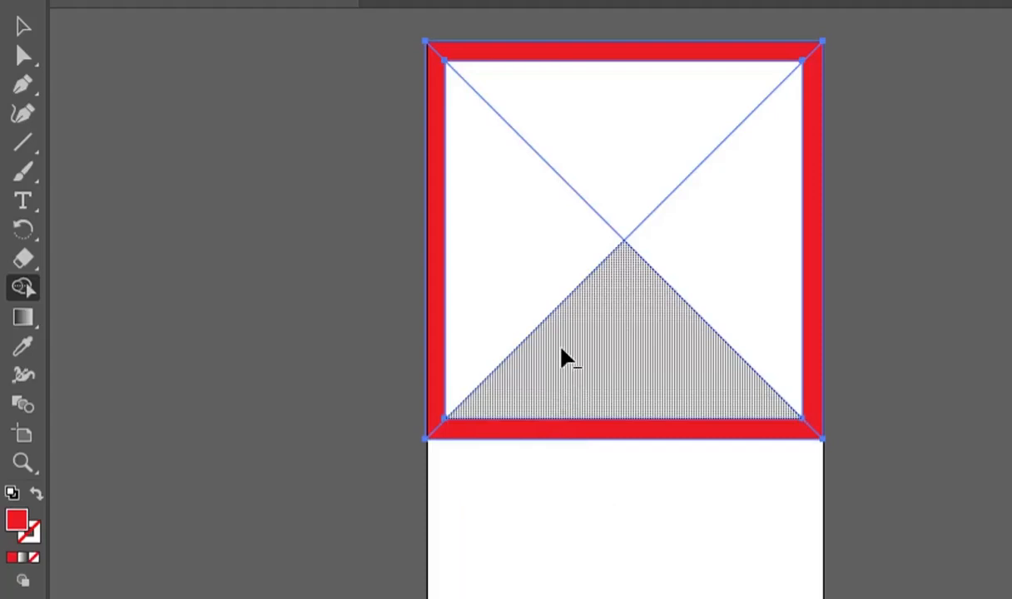
pyautogui.moveTo(719, 235)
pyautogui.mouseDown()
pyautogui.moveTo(699, 173)
pyautogui.moveTo(646, 156)
pyautogui.moveTo(583, 183)
pyautogui.moveTo(551, 223)
pyautogui.moveTo(567, 320)
pyautogui.moveTo(614, 354)
pyautogui.moveTo(725, 360)
pyautogui.moveTo(738, 316)
pyautogui.mouseUp()
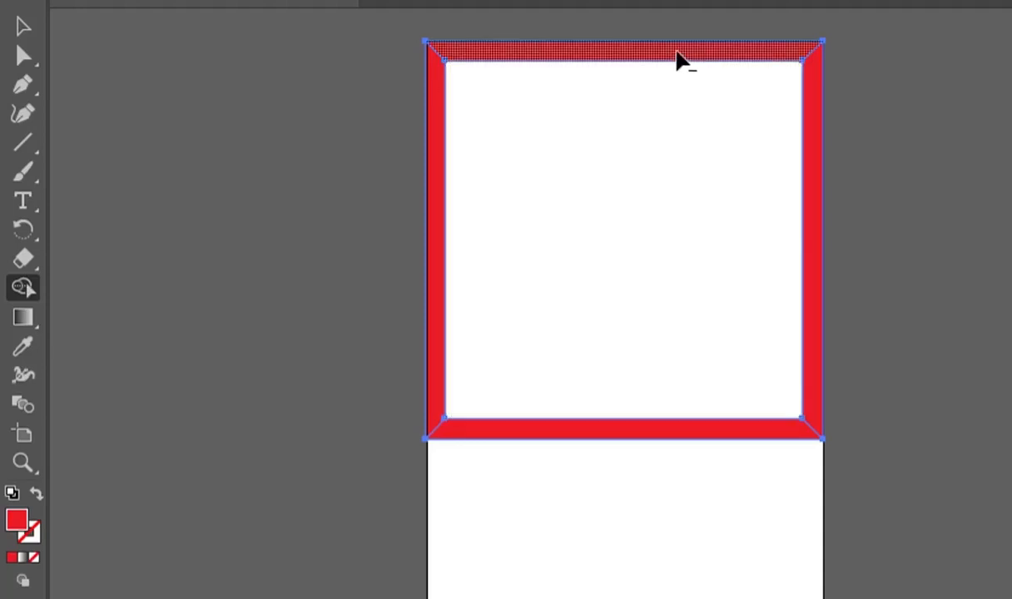
# Delete the top, right and bottom bands and the leftover corner piece, keeping the left strip.
pyautogui.keyDown('alt'); pyautogui.click(676, 59); pyautogui.keyUp('alt')
pyautogui.keyDown('alt'); pyautogui.click(813, 120); pyautogui.keyUp('alt')
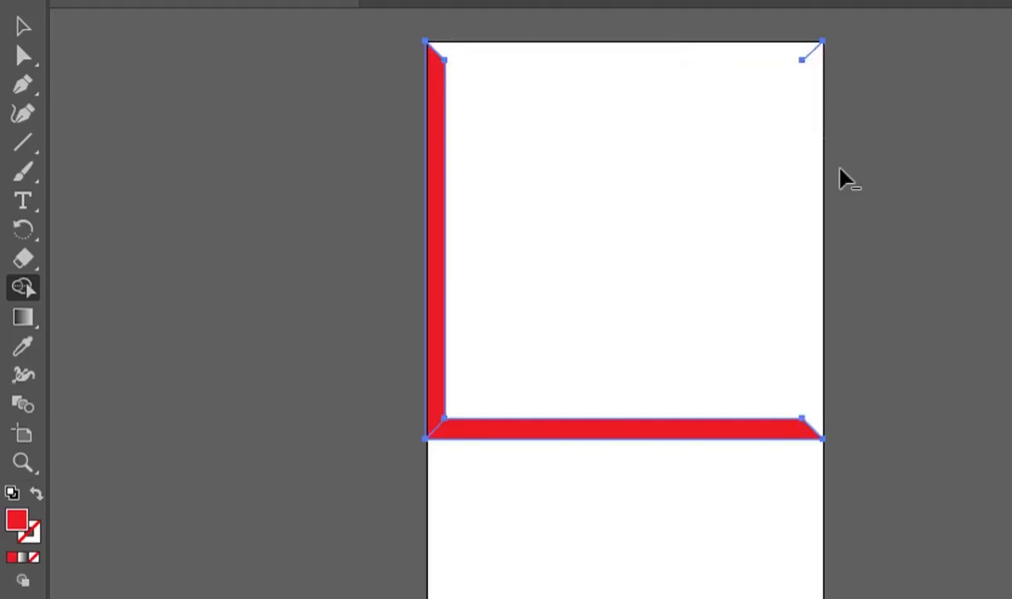
pyautogui.moveTo(688, 55)
pyautogui.mouseDown()
pyautogui.moveTo(784, 67)
pyautogui.moveTo(810, 52)
pyautogui.moveTo(824, 240)
pyautogui.moveTo(808, 429)
pyautogui.moveTo(604, 426)
pyautogui.mouseUp()
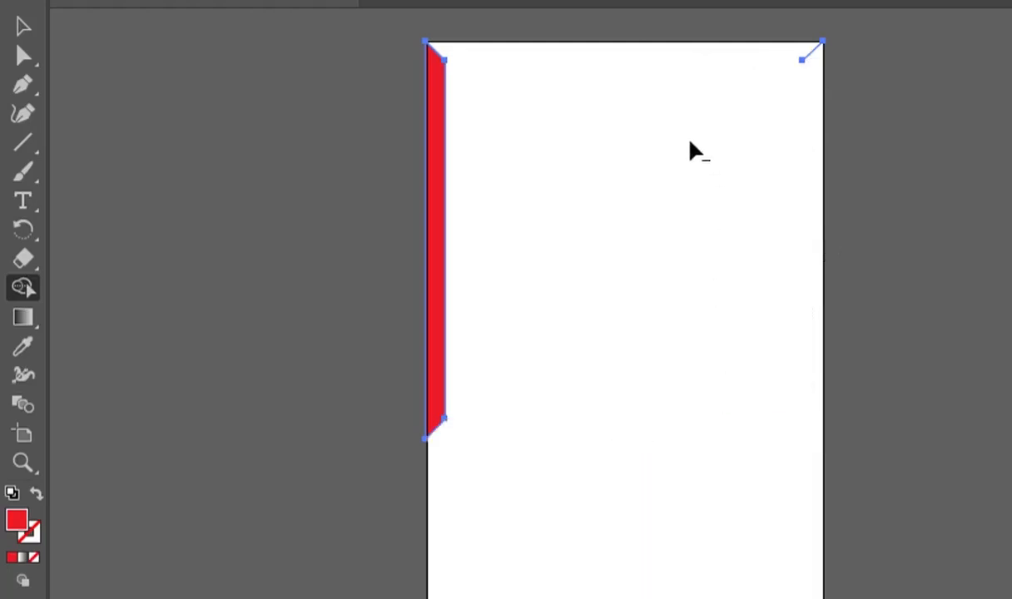
pyautogui.keyDown('alt'); pyautogui.click(813, 47); pyautogui.keyUp('alt')
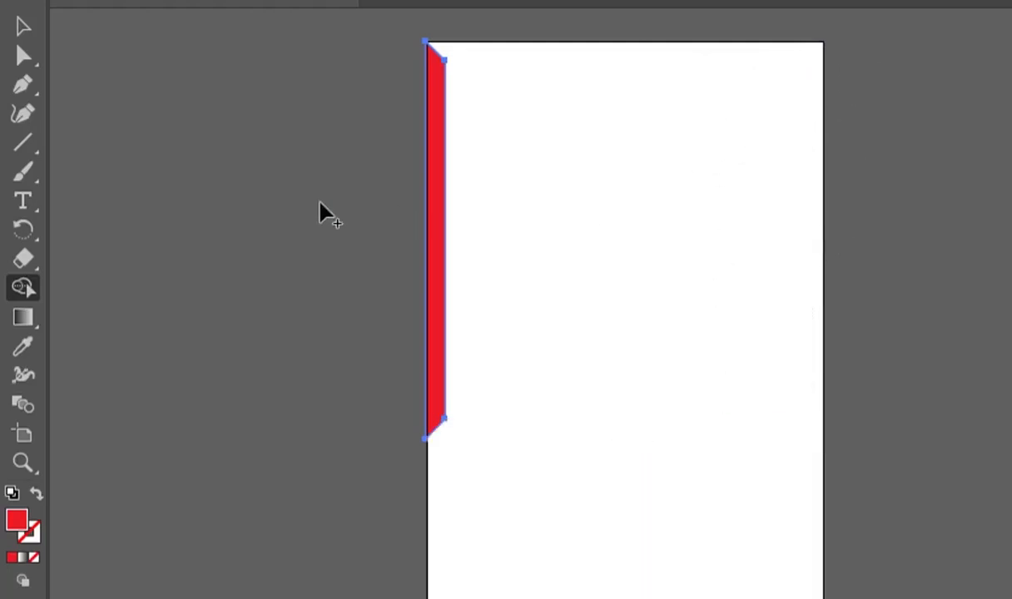
pyautogui.click(22, 27)
pyautogui.click(358, 261)
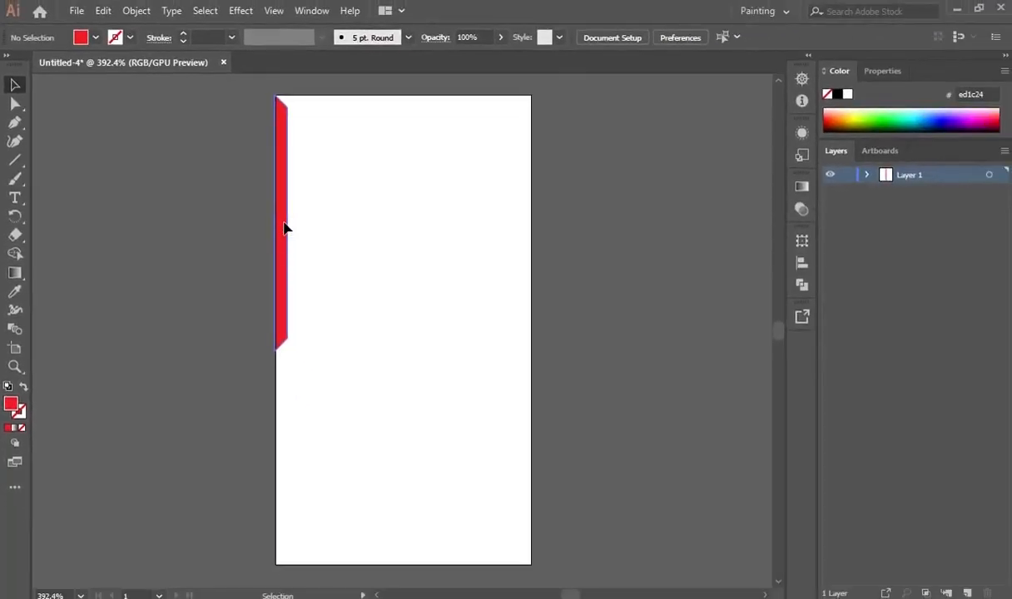
# Move the red strip toward the artboard centre and reselect it.
pyautogui.moveTo(283, 228); pyautogui.dragTo(447, 225)
pyautogui.click(331, 442)
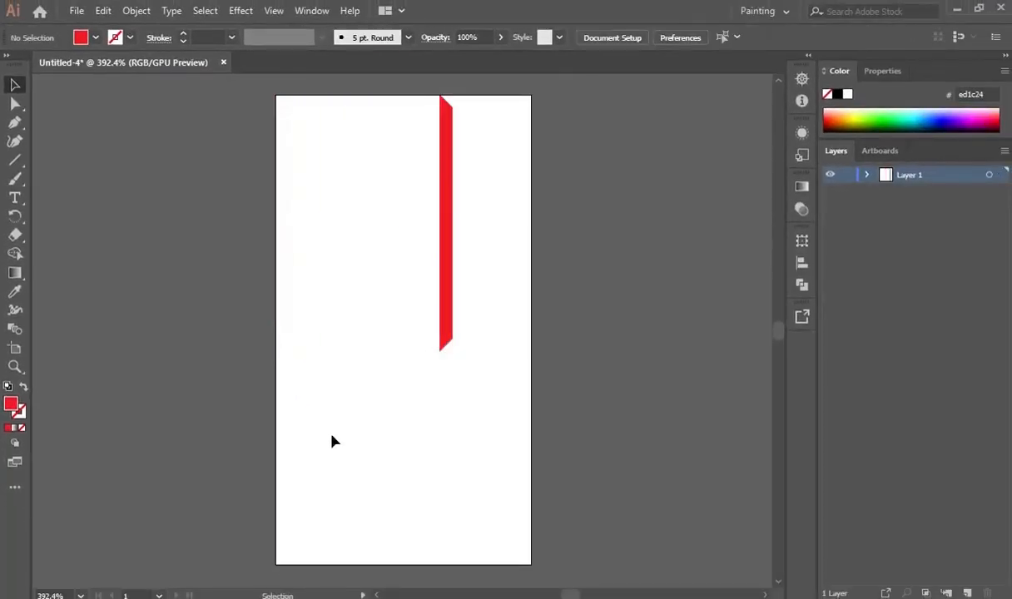
pyautogui.click(445, 225)
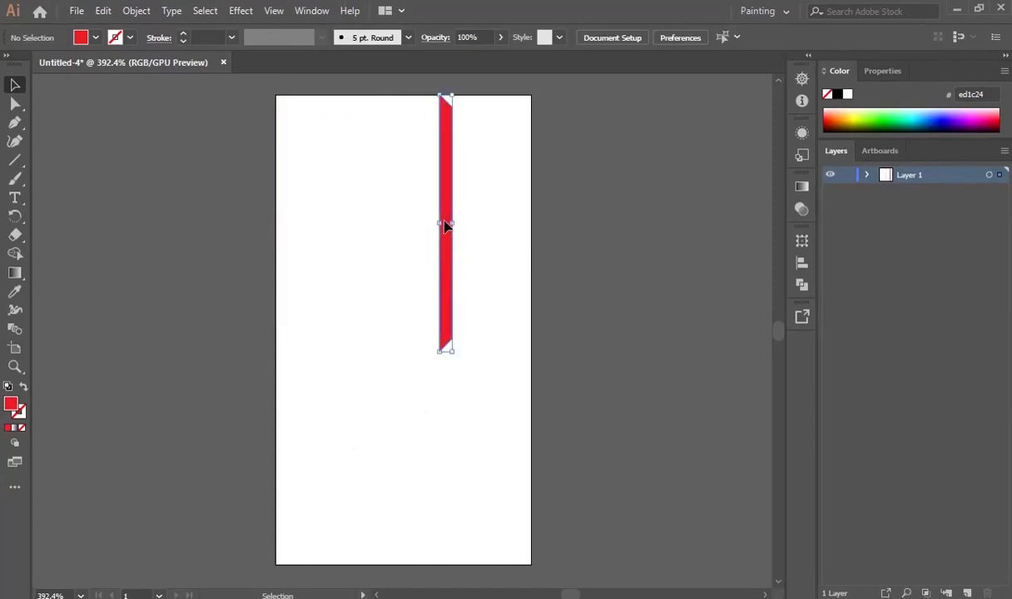
# Make a vertically reflected copy of the strip and slide it left beside the original.
pyautogui.click(137, 10)
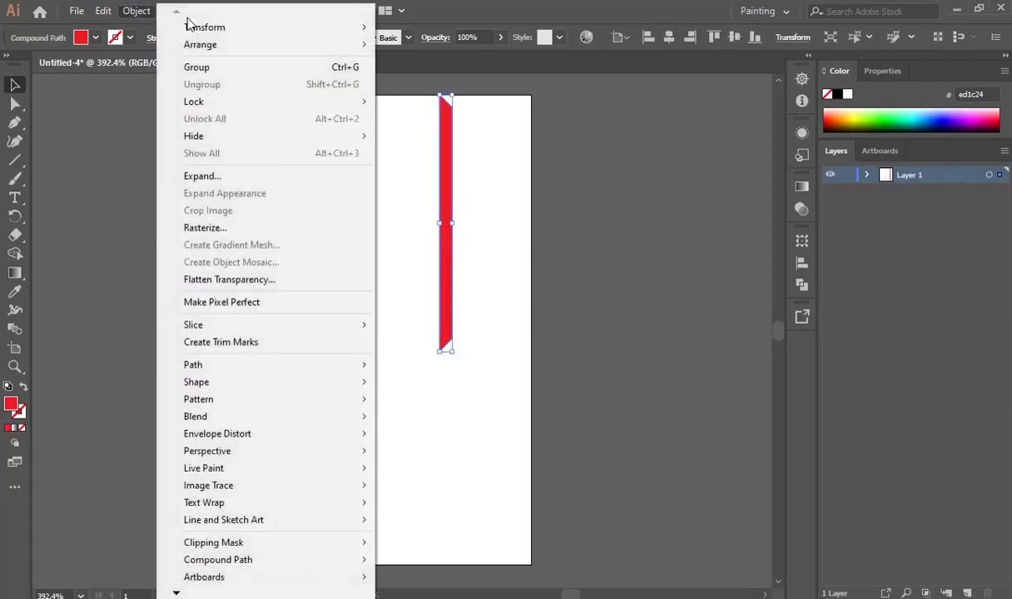
pyautogui.moveTo(196, 30)
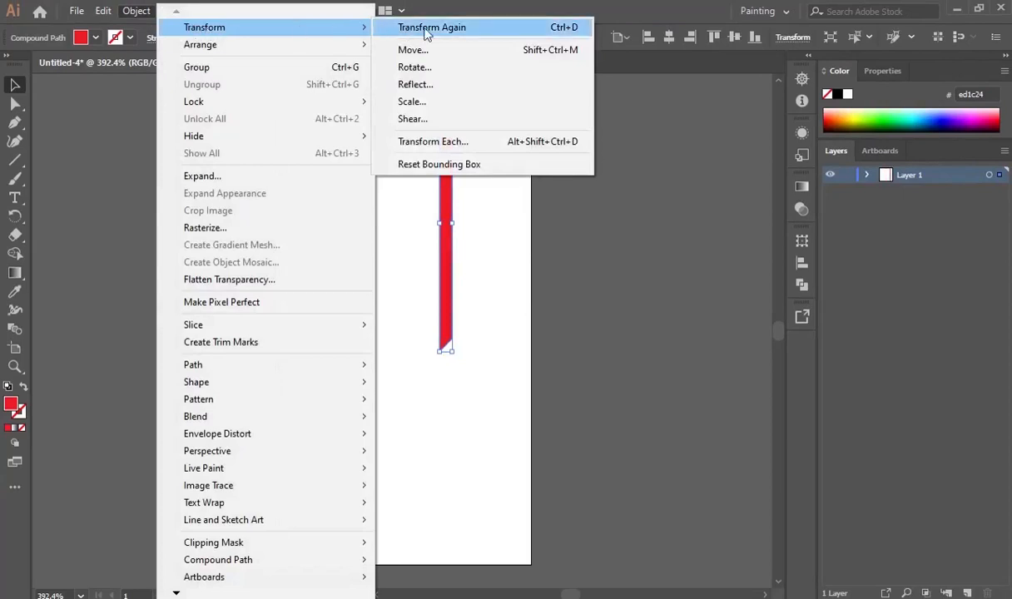
pyautogui.click(413, 84)
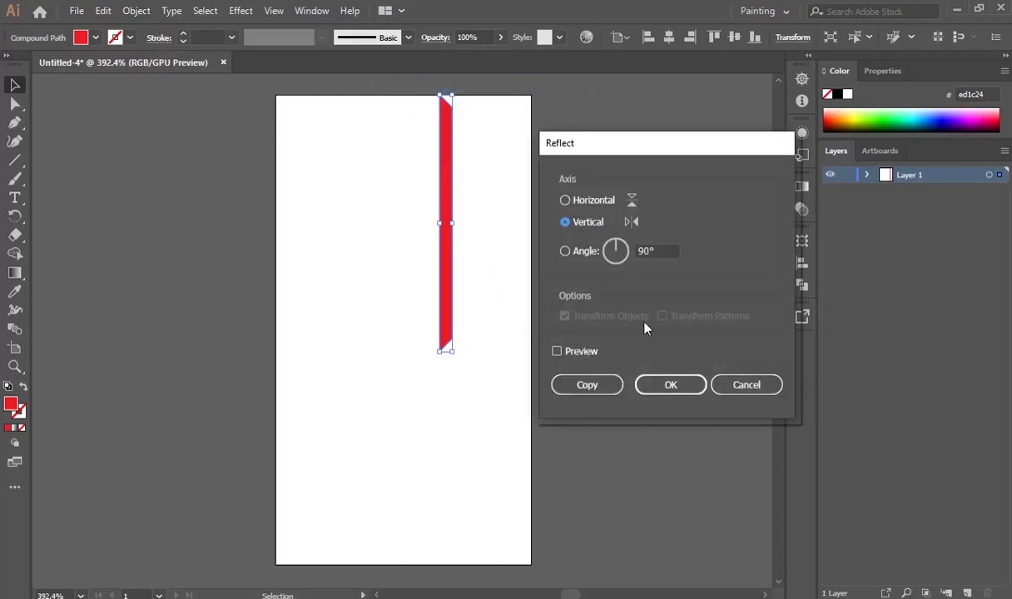
pyautogui.click(596, 388)
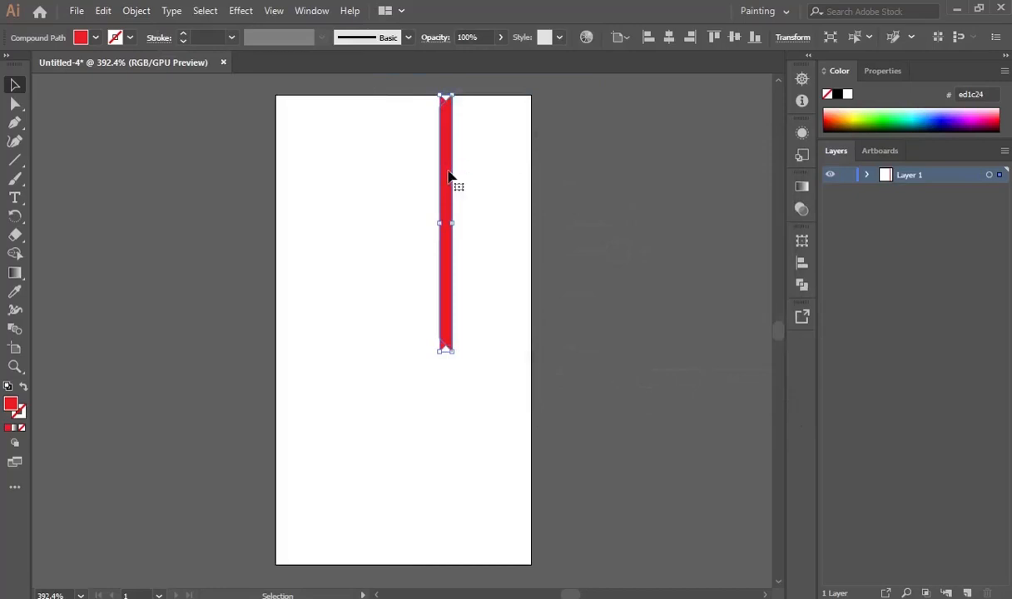
pyautogui.moveTo(449, 176); pyautogui.dragTo(434, 177)
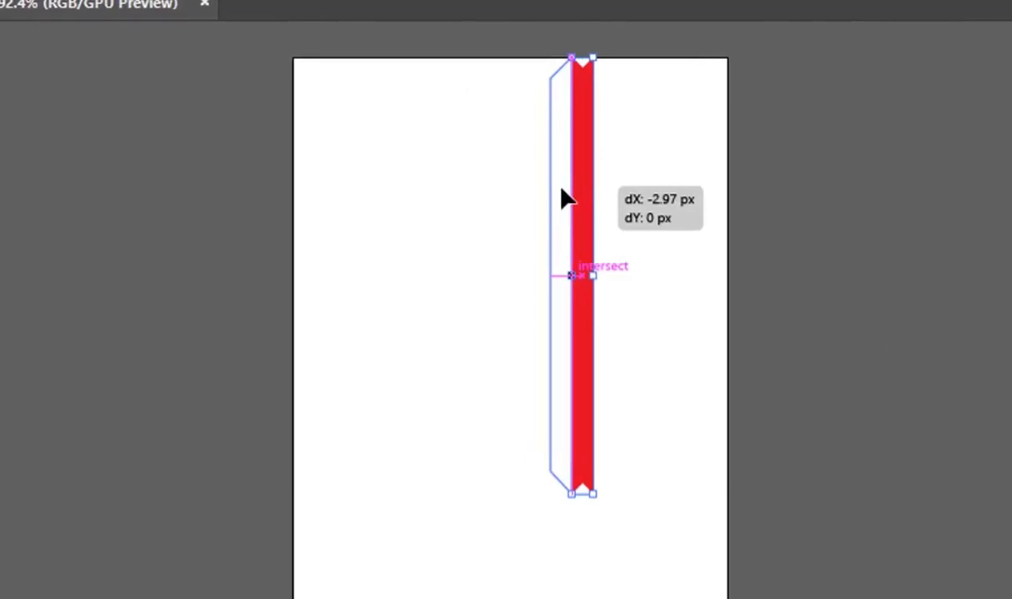
# Drop the copied strip beside the original and move the red bar lower on the artboard.
pyautogui.moveTo(564, 198); pyautogui.dragTo(563, 198)
pyautogui.click(907, 337)
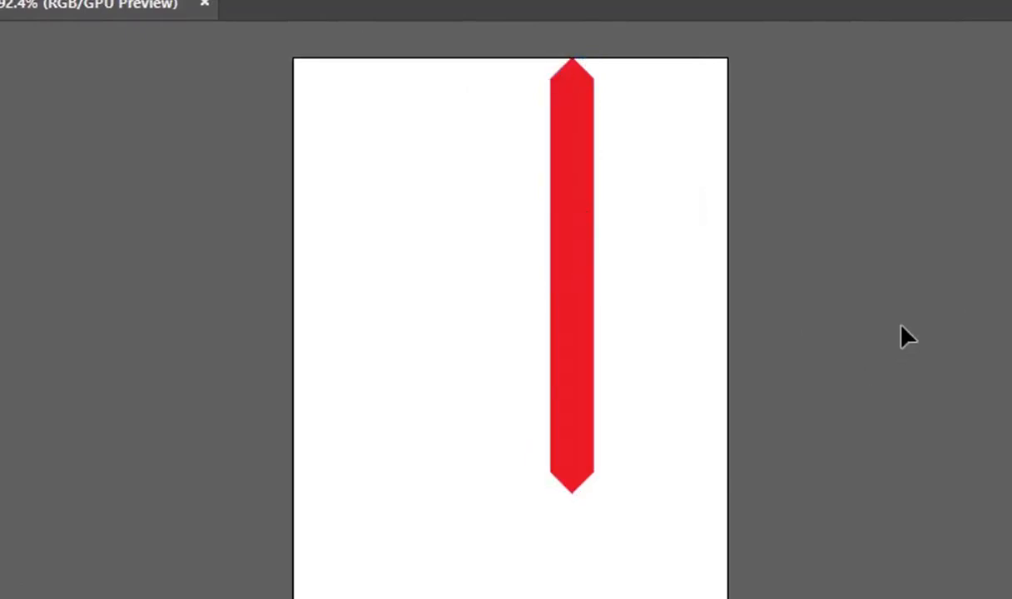
pyautogui.hotkey('ctrl', 'a')
pyautogui.moveTo(589, 366); pyautogui.dragTo(578, 464)
pyautogui.click(882, 400)
# Unite both strip halves with Pathfinder and drag the bar to the artboard's left edge.
pyautogui.moveTo(371, 200); pyautogui.dragTo(838, 355)
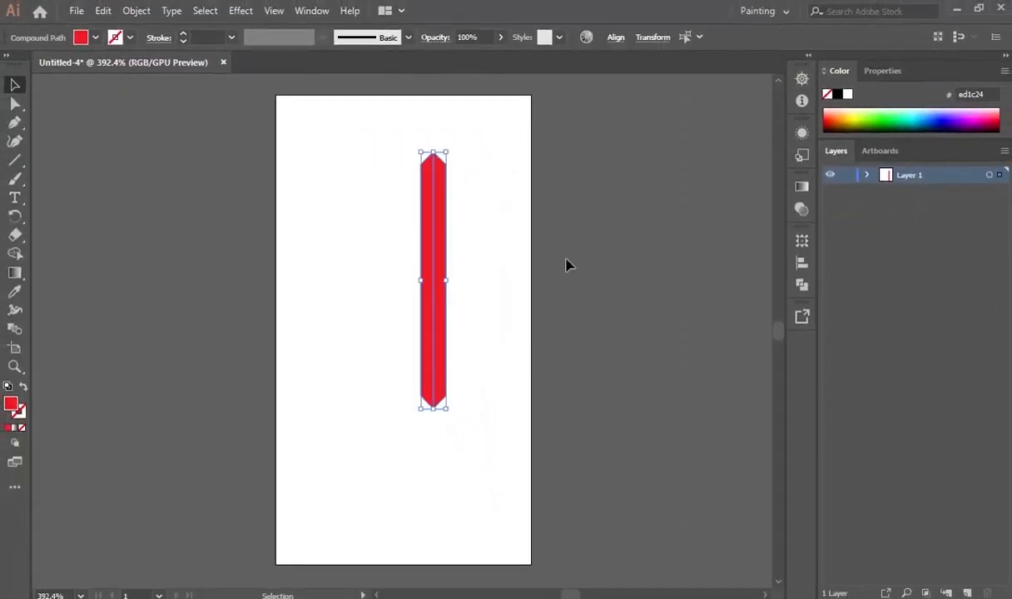
pyautogui.click(801, 285)
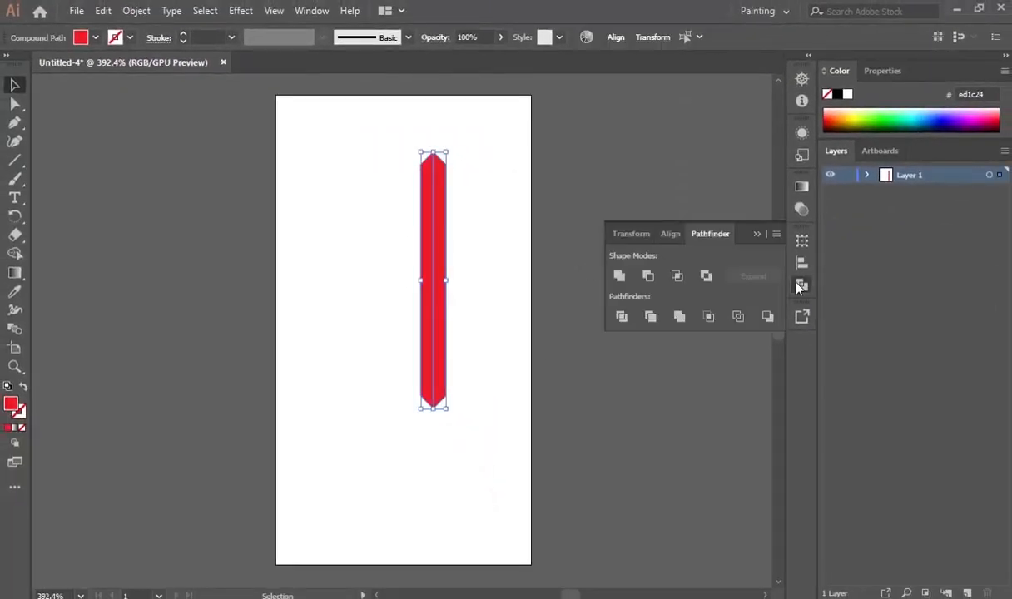
pyautogui.click(619, 277)
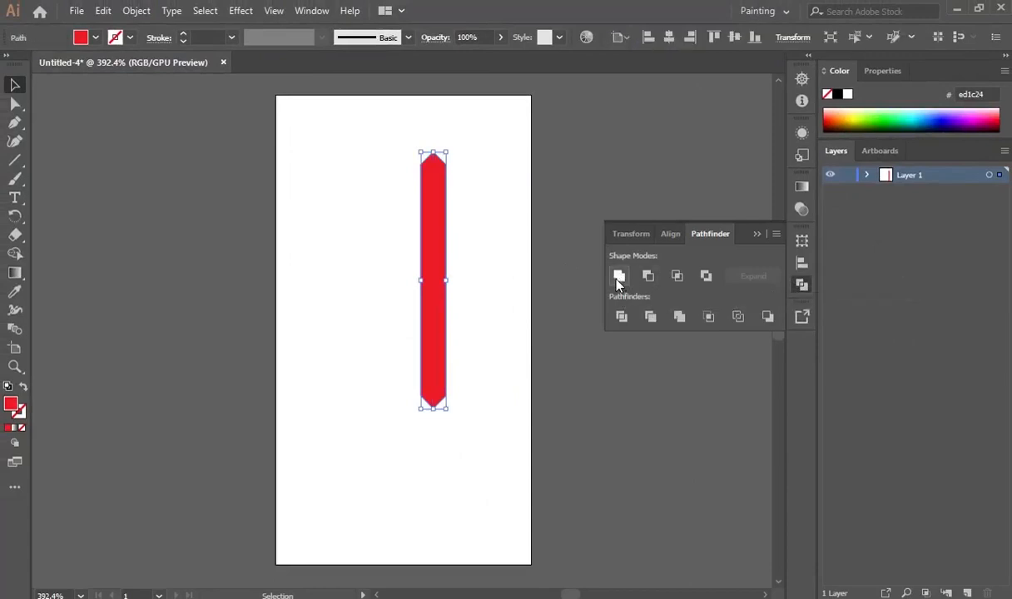
pyautogui.click(476, 322)
pyautogui.moveTo(435, 283); pyautogui.dragTo(295, 236)
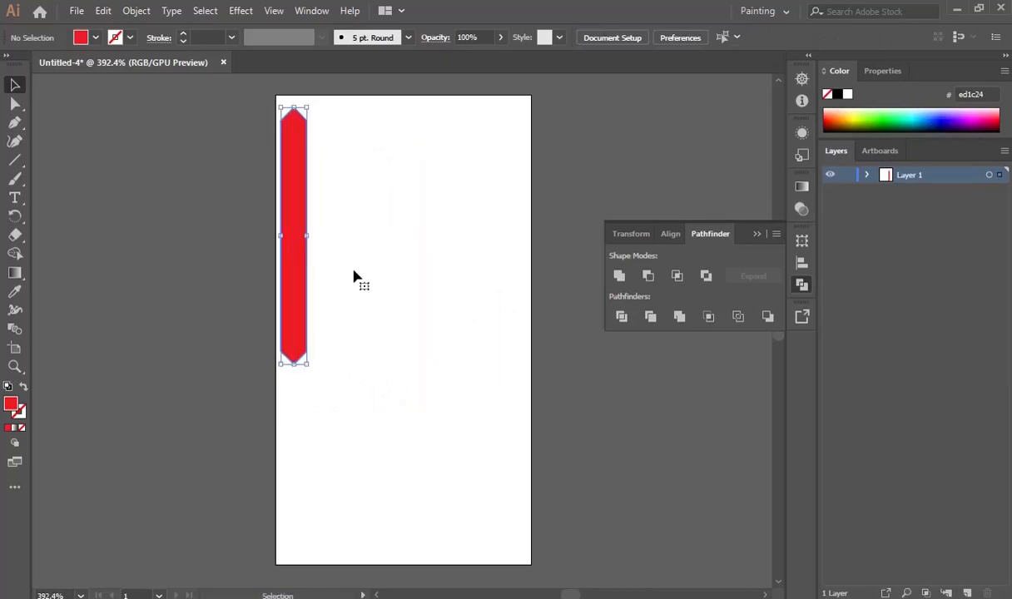
# Nudge the red bar down, then place a copy to its right rotated horizontal.
pyautogui.click(757, 234)
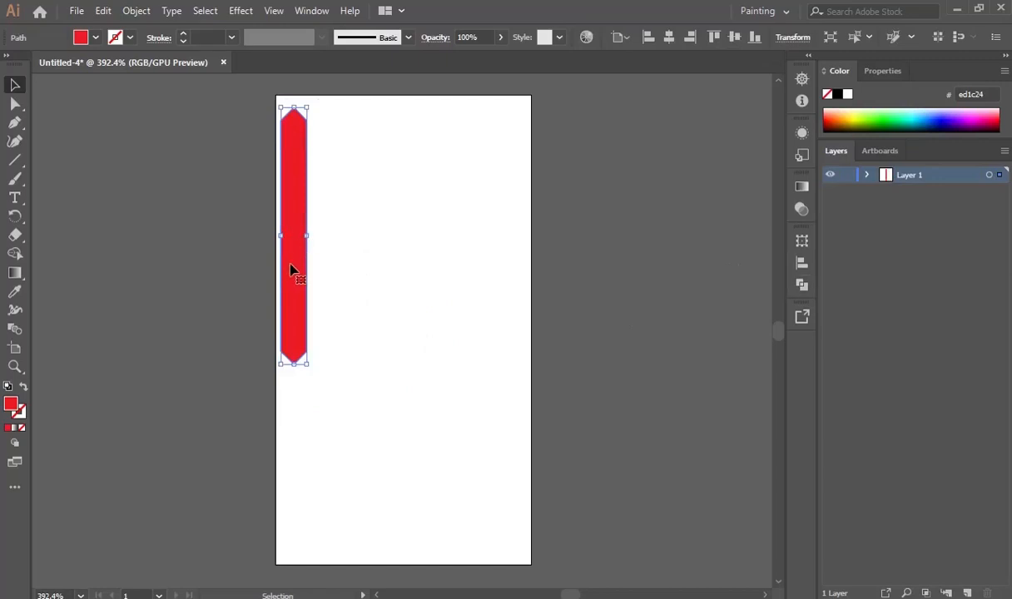
pyautogui.moveTo(294, 273); pyautogui.dragTo(293, 287)
pyautogui.click(407, 297)
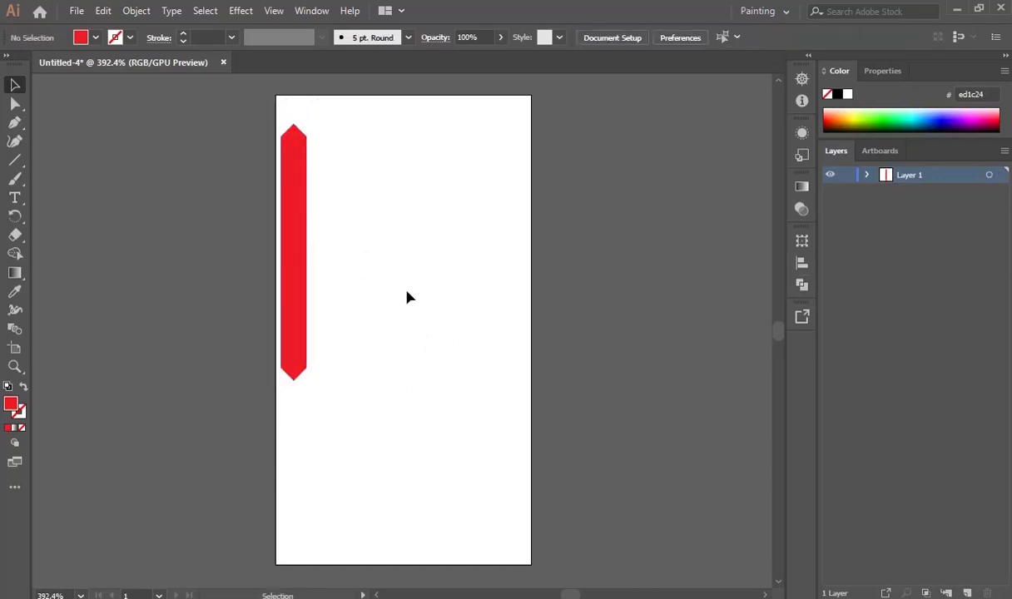
pyautogui.press('alt')
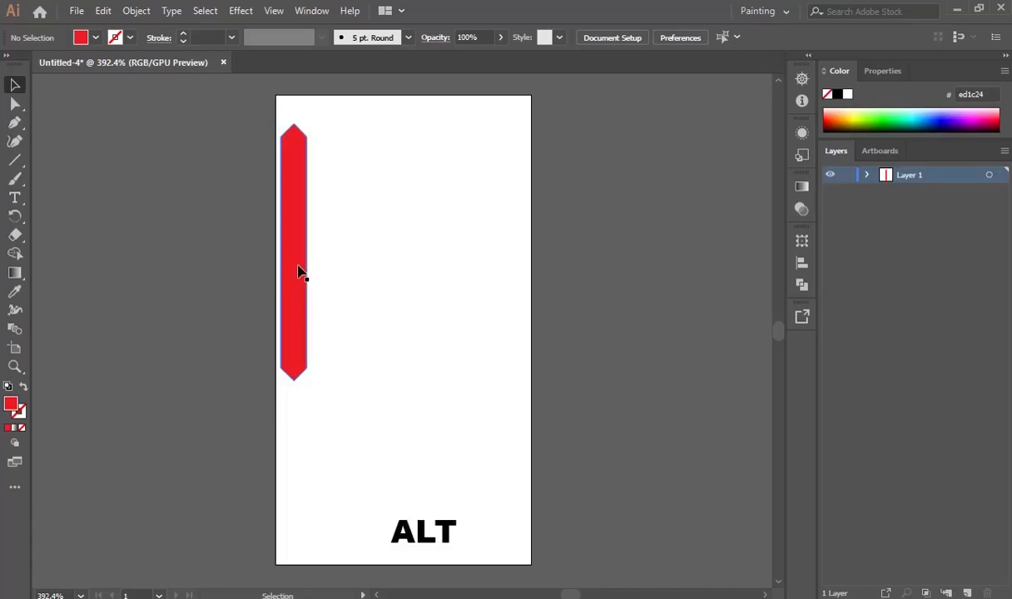
pyautogui.moveTo(299, 271); pyautogui.dragTo(471, 279)
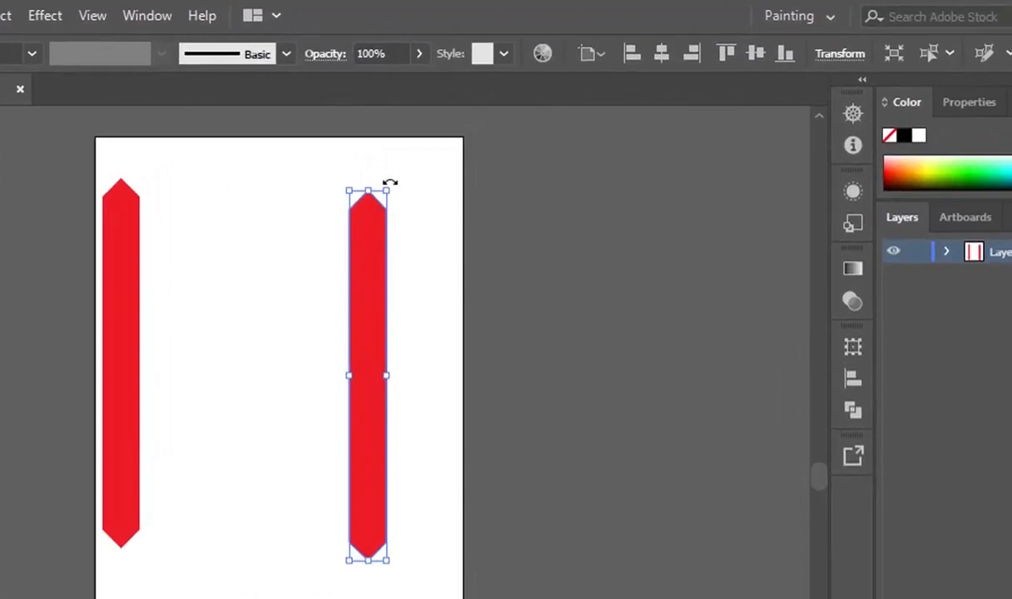
pyautogui.moveTo(390, 183); pyautogui.dragTo(364, 184)
pyautogui.click(339, 317)
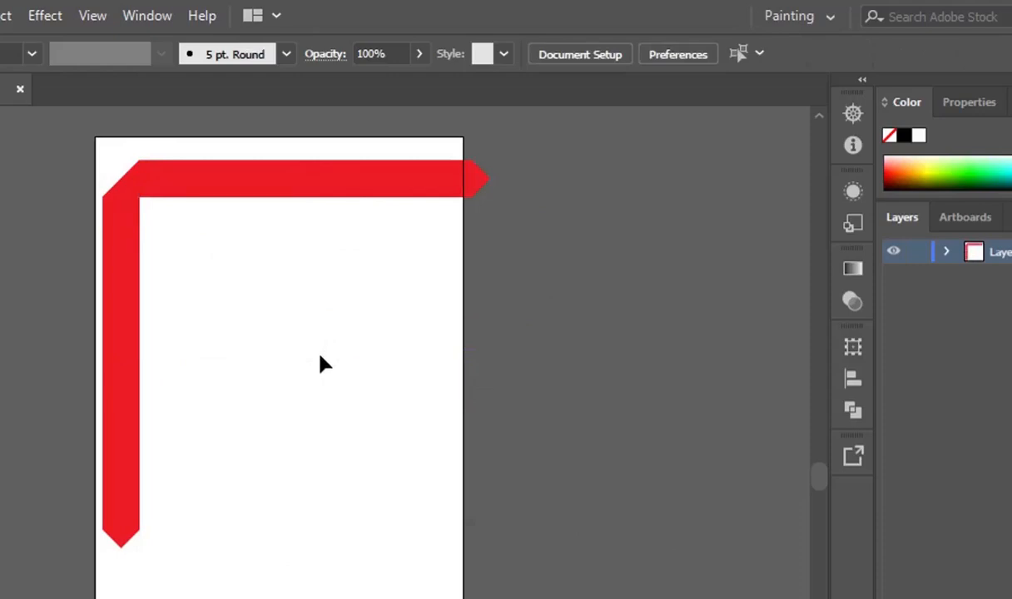
# Line the horizontal red bar up with the vertical bar.
pyautogui.click(220, 174)
pyautogui.click(249, 422)
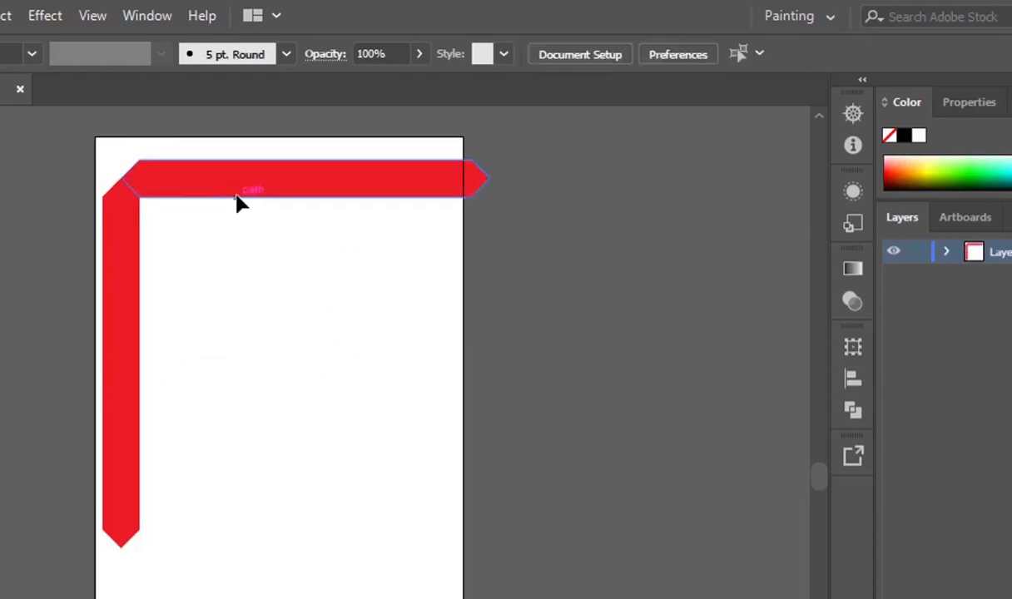
pyautogui.moveTo(239, 199)
pyautogui.mouseDown()
pyautogui.moveTo(258, 191)
pyautogui.moveTo(238, 192)
pyautogui.mouseUp()
pyautogui.click(290, 408)
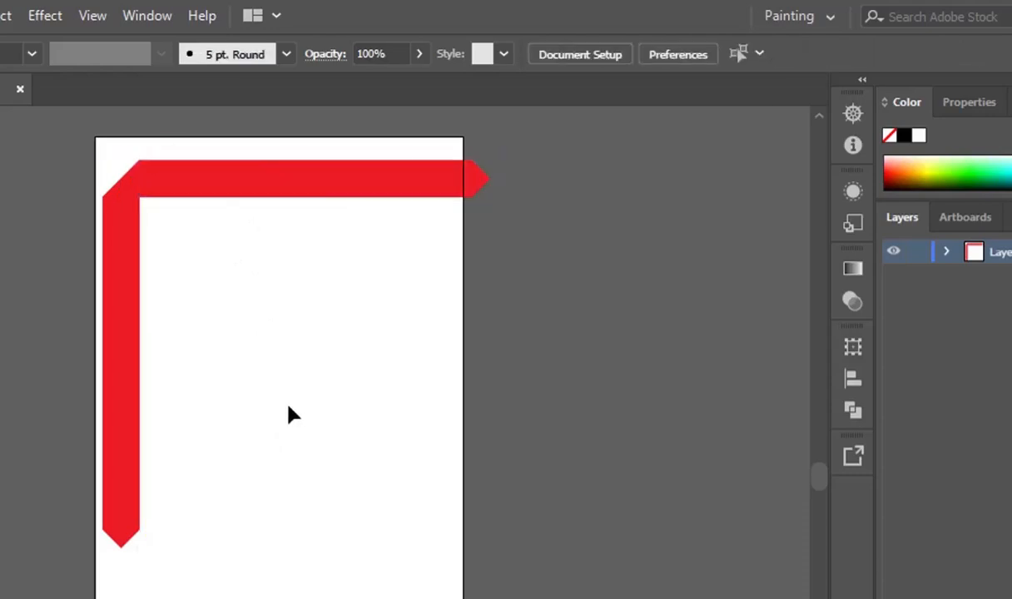
pyautogui.click(307, 194)
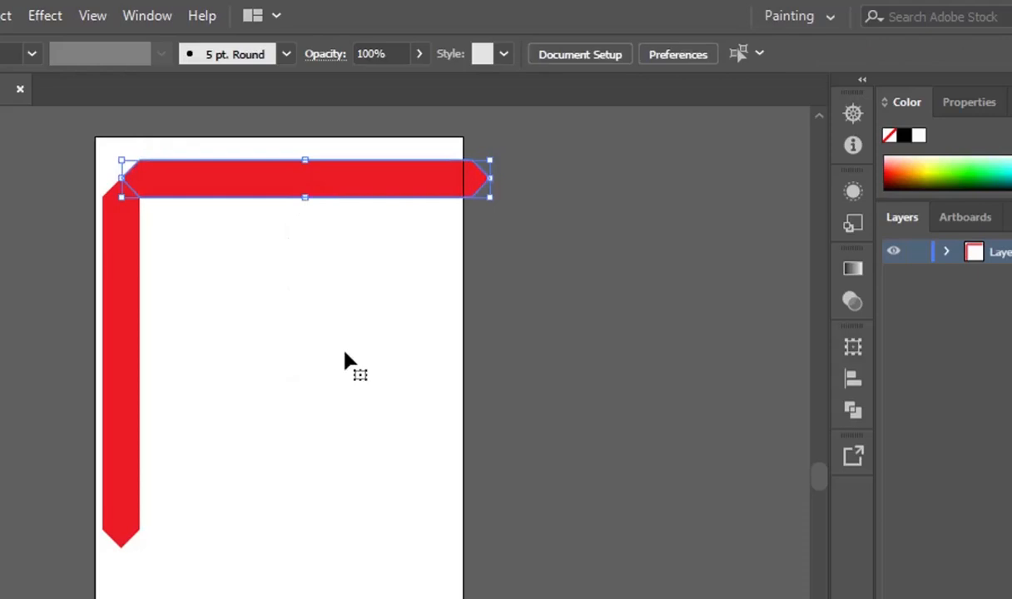
pyautogui.click(327, 407)
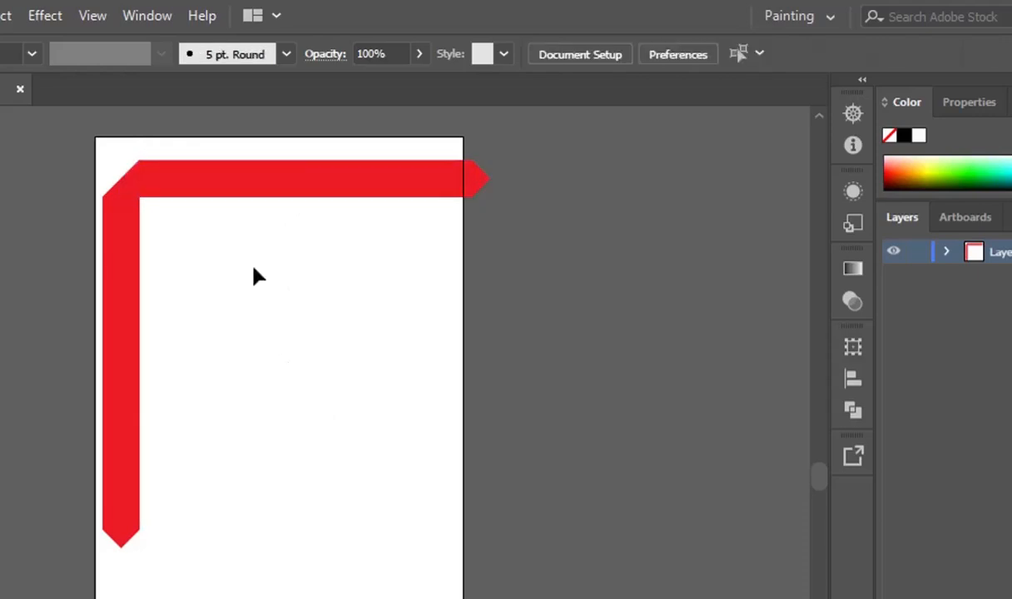
pyautogui.click(254, 197)
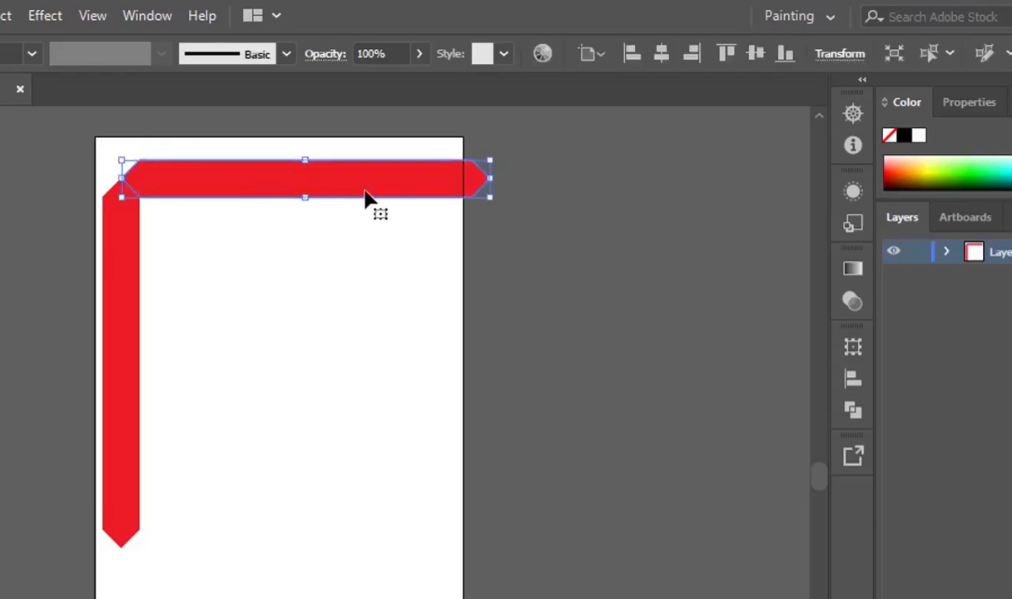
# Drag the horizontal bar aside, delete it, and move the vertical bar further right.
pyautogui.moveTo(332, 194); pyautogui.dragTo(437, 437)
pyautogui.press('Delete')
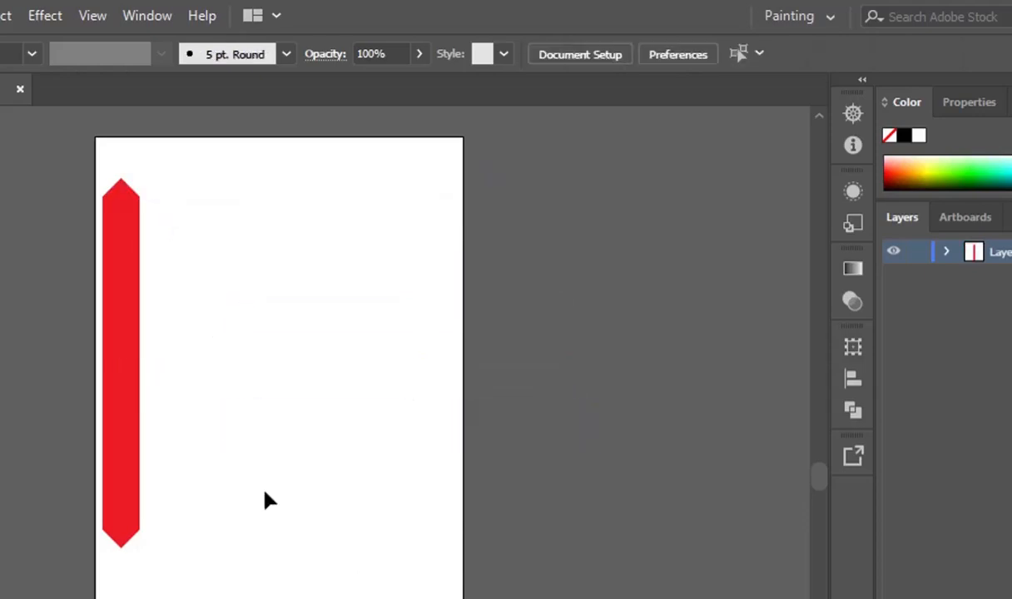
pyautogui.moveTo(131, 293); pyautogui.dragTo(328, 310)
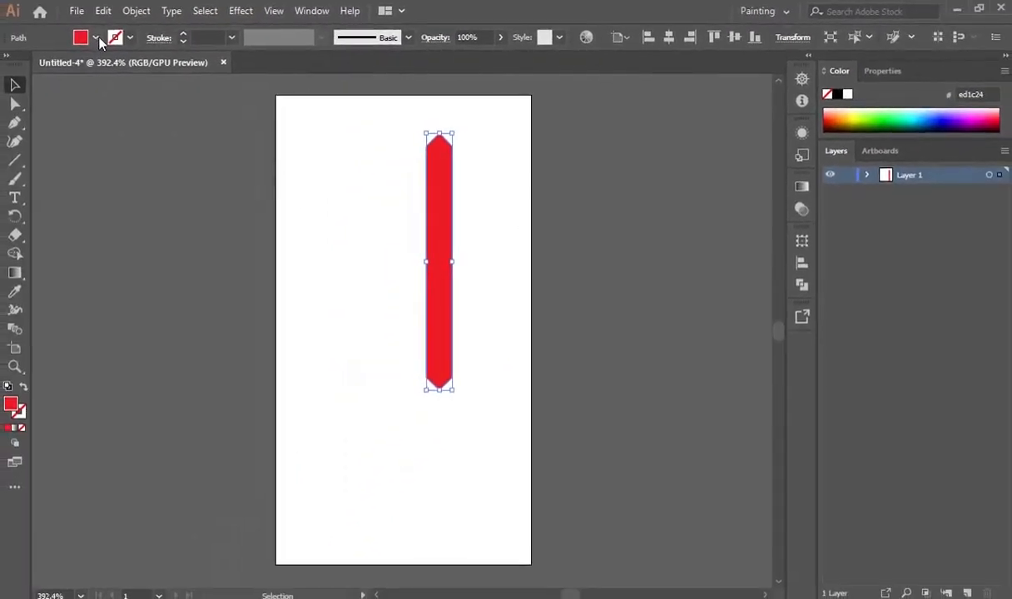
# Set the segment's stroke colour to grey RGB 150,150,150 (969696).
pyautogui.click(130, 38)
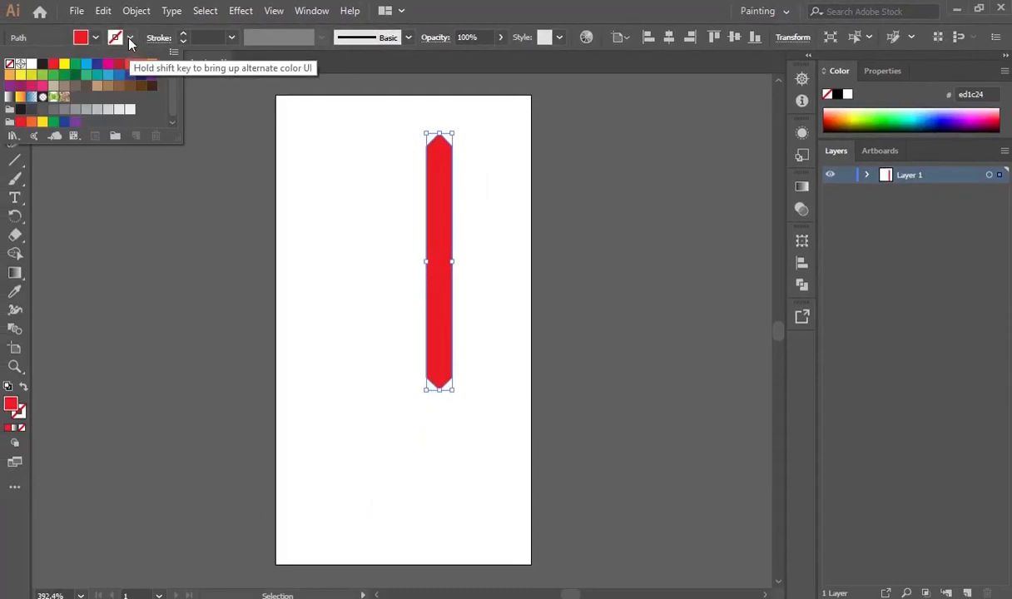
pyautogui.click(459, 5)
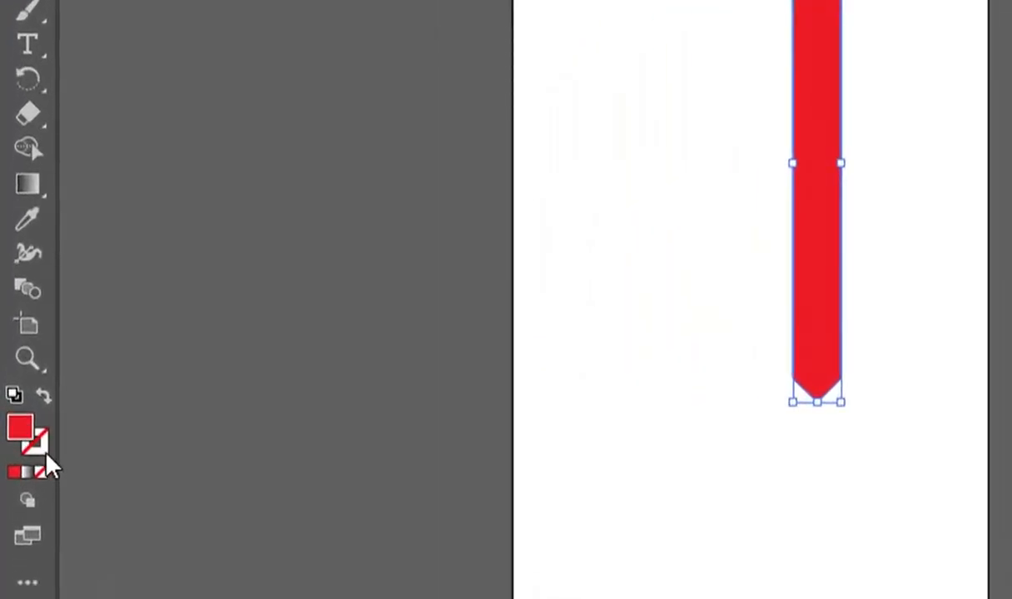
pyautogui.click(39, 453)
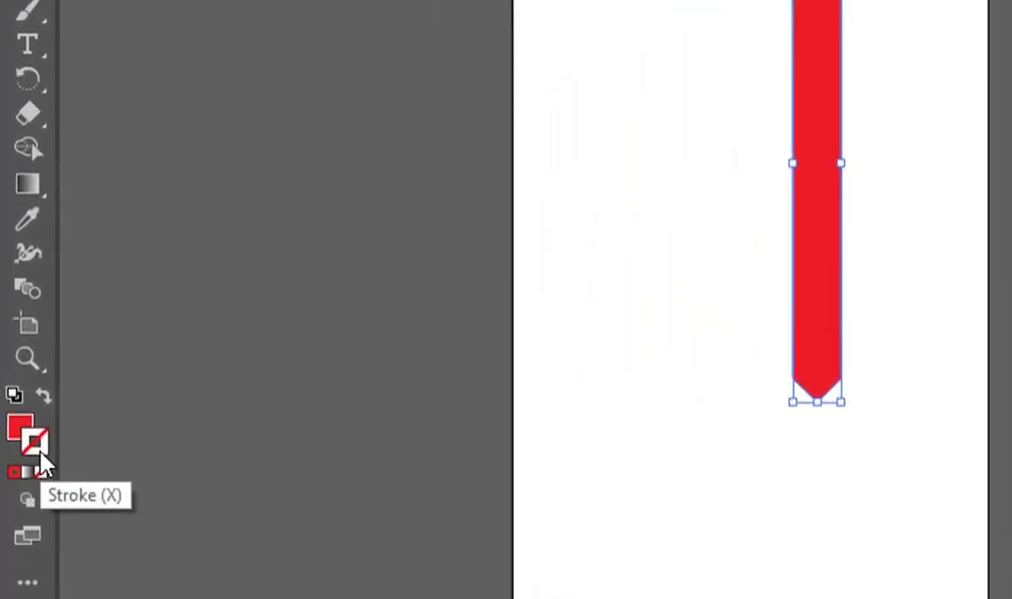
pyautogui.doubleClick(44, 452)
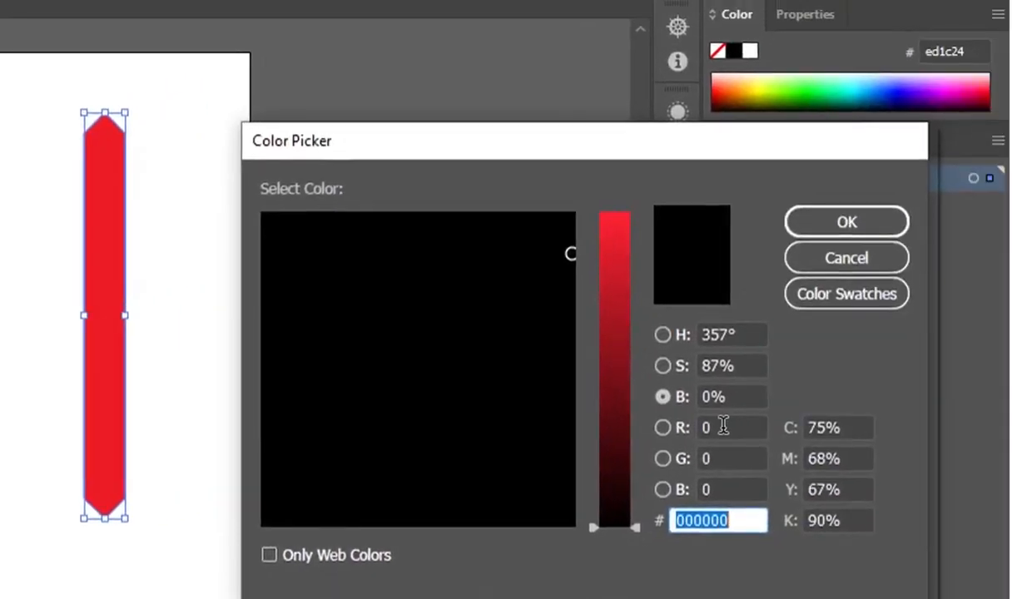
pyautogui.click(723, 428)
pyautogui.moveTo(724, 428); pyautogui.dragTo(683, 428)
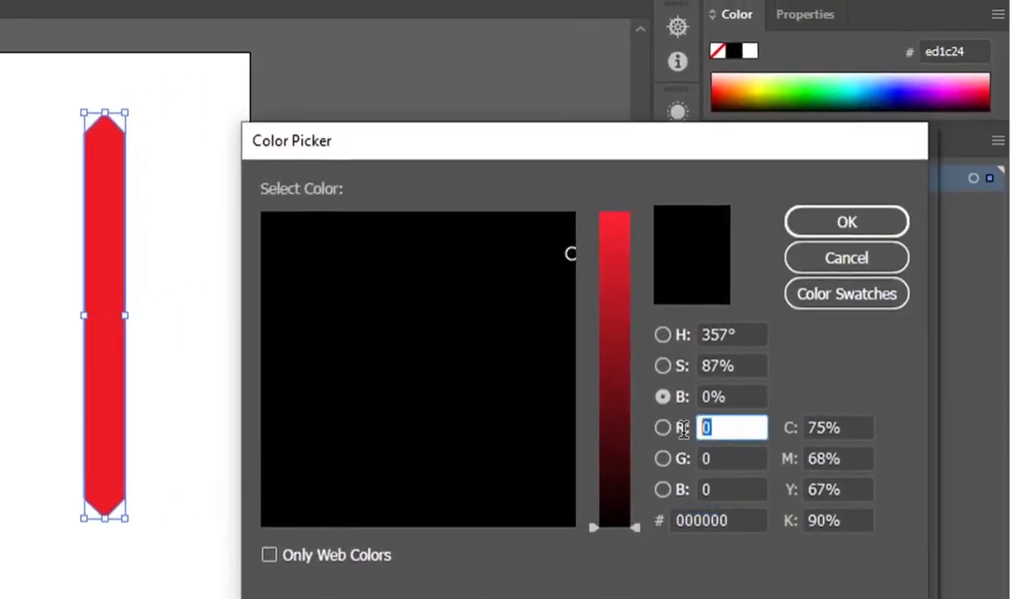
pyautogui.write('150')
pyautogui.moveTo(704, 460); pyautogui.dragTo(690, 462)
pyautogui.write('1')
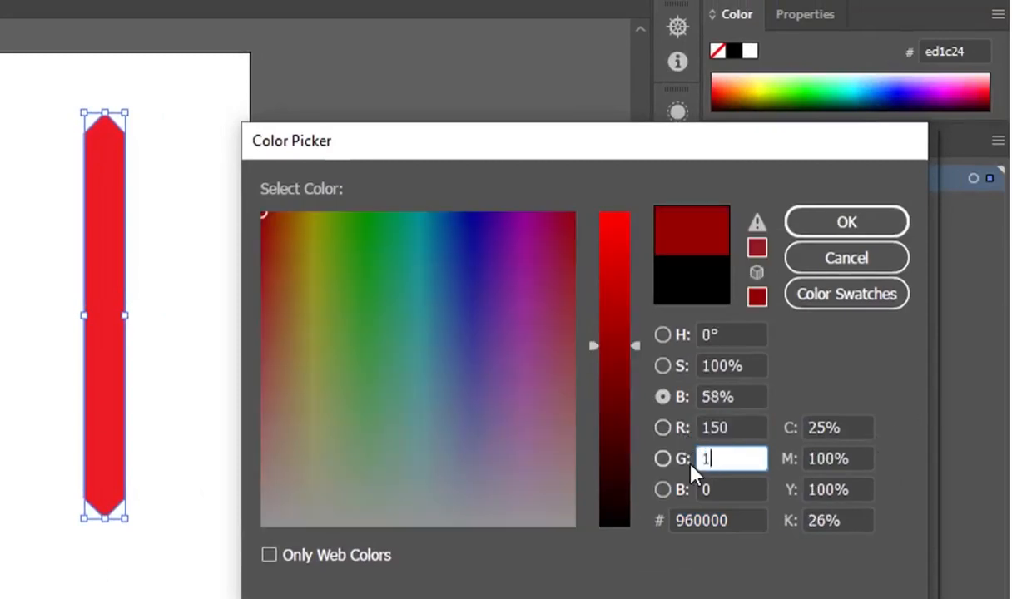
pyautogui.write('50')
pyautogui.moveTo(743, 491); pyautogui.dragTo(650, 497)
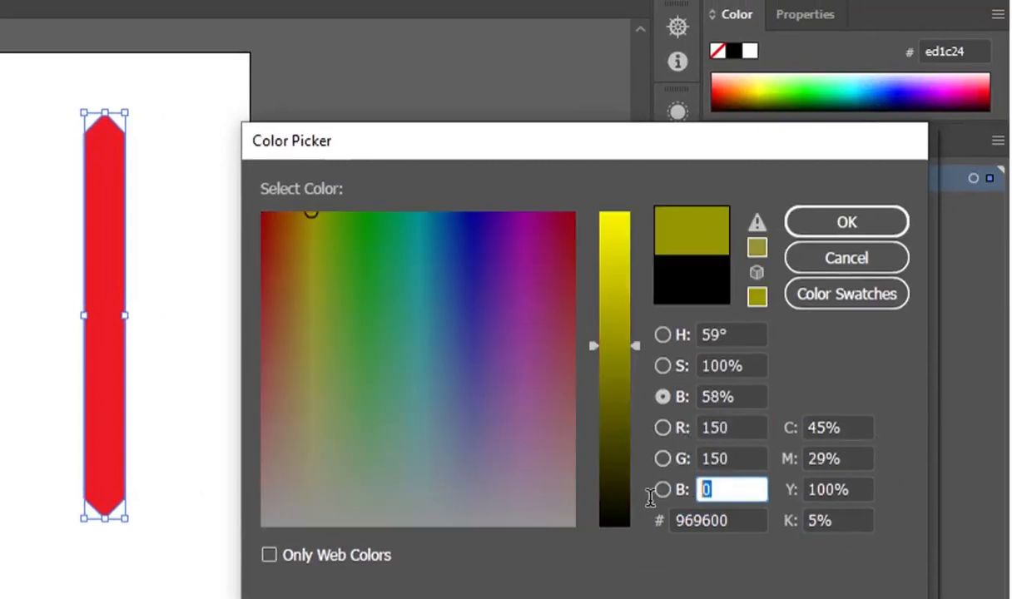
pyautogui.write('150')
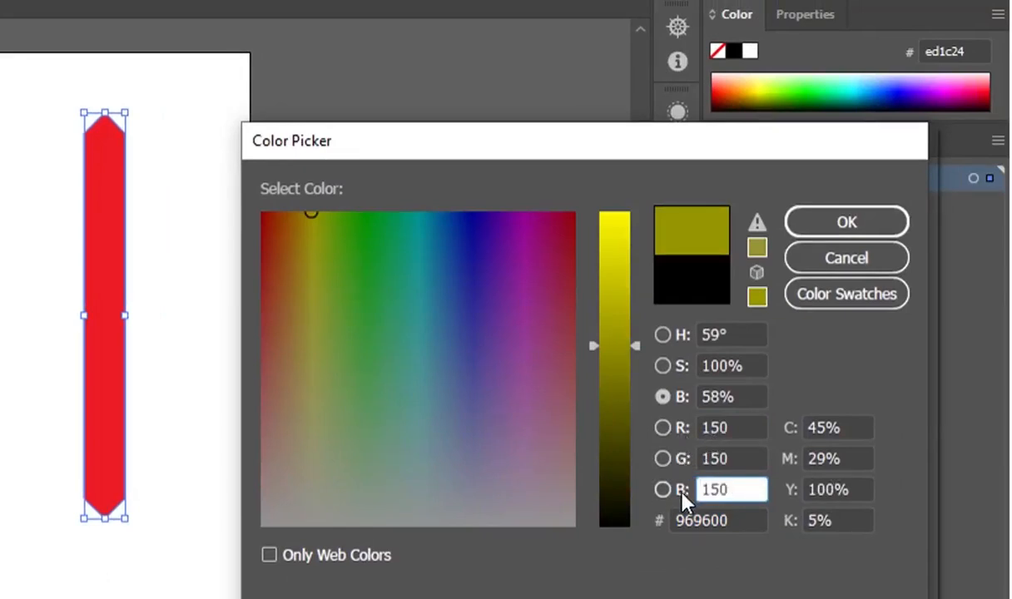
pyautogui.click(842, 230)
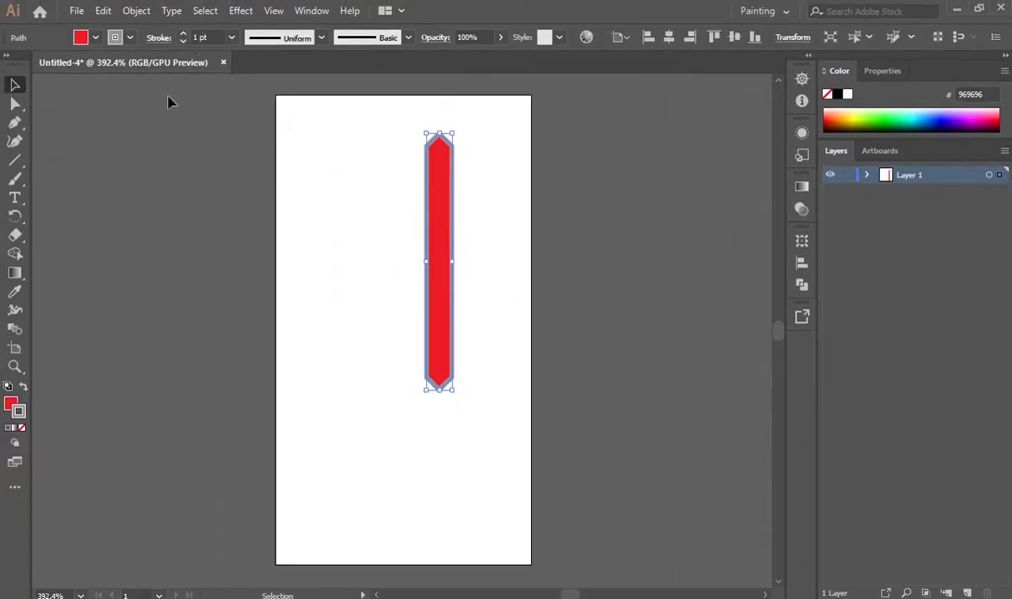
# Set the segment's fill to None and drag a copy of it sideways.
pyautogui.click(95, 38)
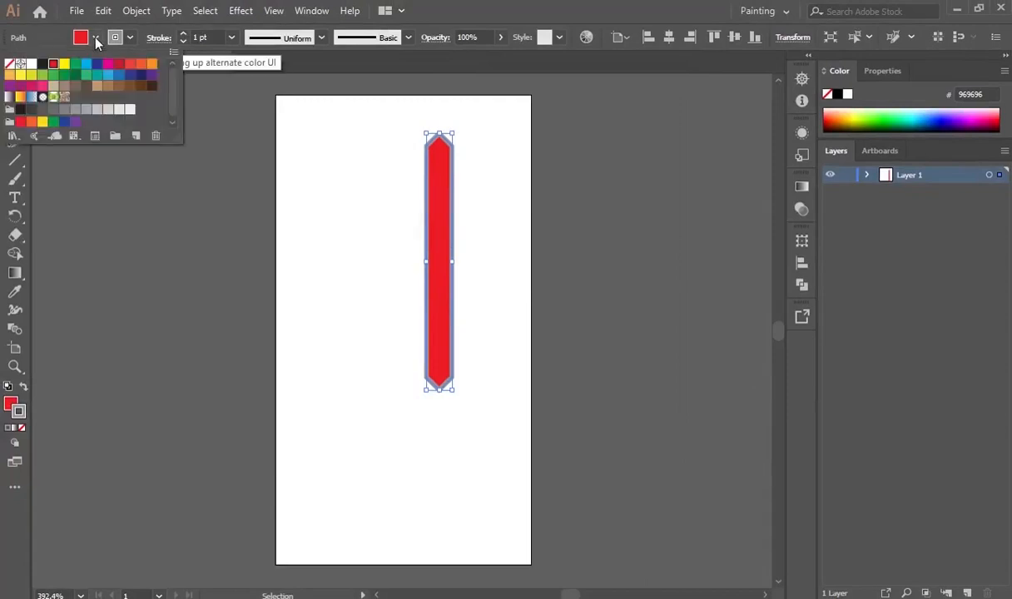
pyautogui.click(9, 64)
pyautogui.click(375, 380)
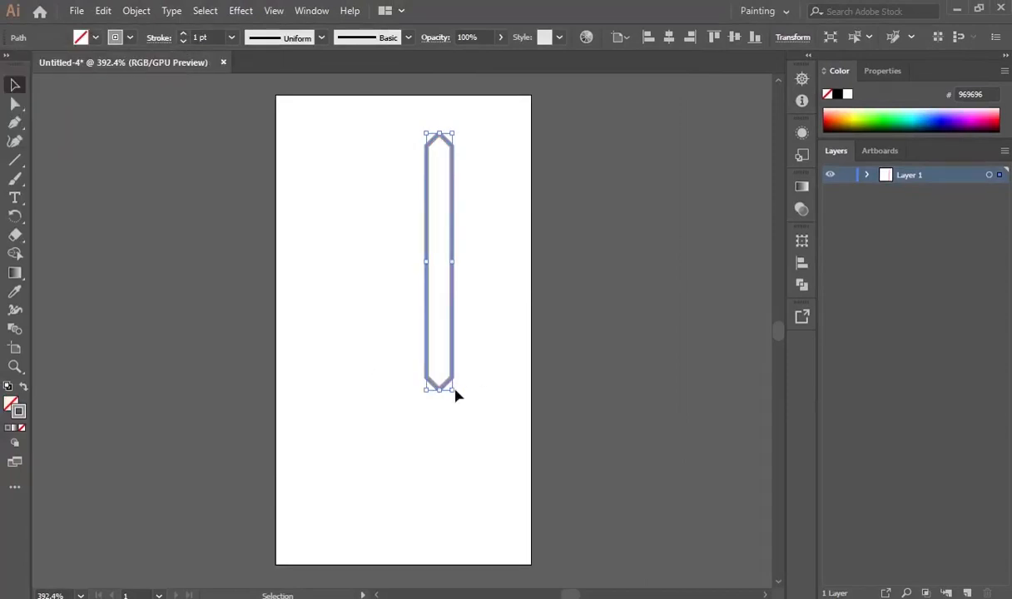
pyautogui.click(456, 393)
pyautogui.moveTo(452, 348); pyautogui.dragTo(490, 343)
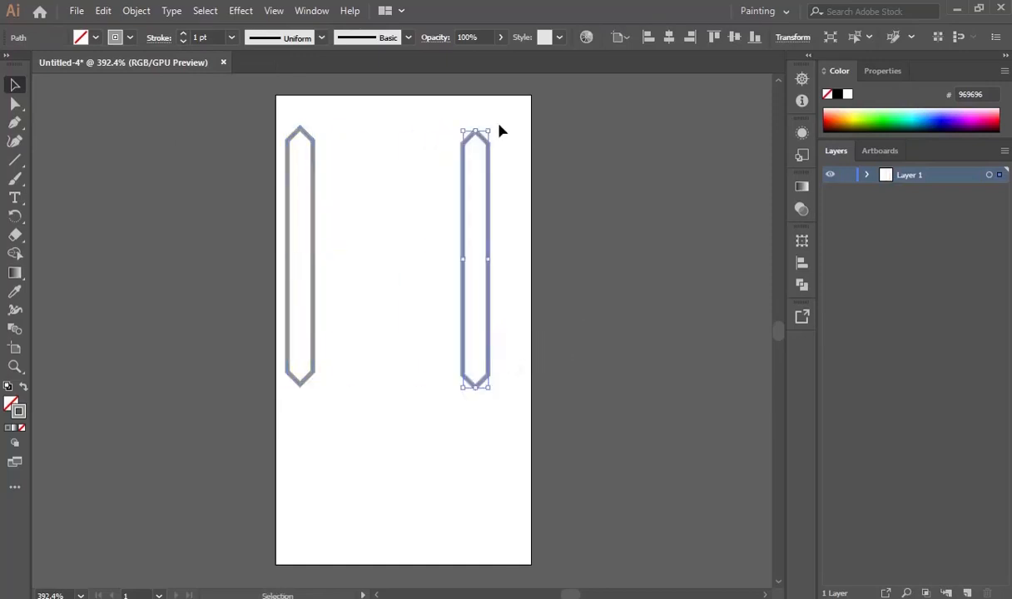
# Rotate the copied segment 90° to horizontal and fit it across the top of the vertical segment.
pyautogui.moveTo(492, 127); pyautogui.dragTo(480, 146)
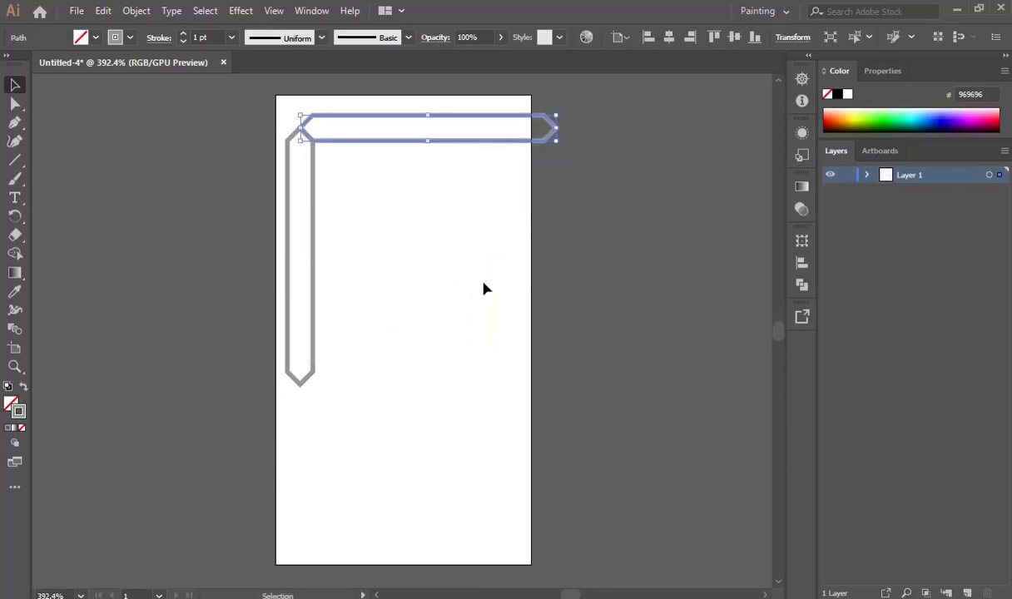
pyautogui.click(480, 293)
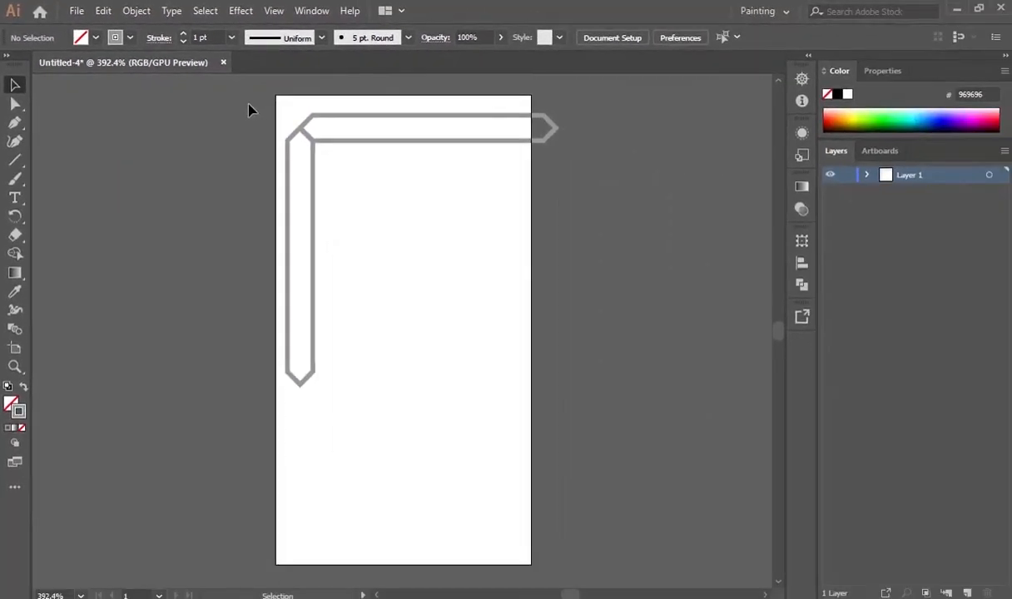
pyautogui.moveTo(248, 109); pyautogui.dragTo(408, 265)
pyautogui.click(362, 209)
# Duplicate the L-shaped pair, rotate the copy 180° and join it into a four-segment box.
pyautogui.moveTo(247, 101)
pyautogui.mouseDown()
pyautogui.moveTo(247, 86)
pyautogui.moveTo(254, 92)
pyautogui.mouseUp()
pyautogui.click(351, 220)
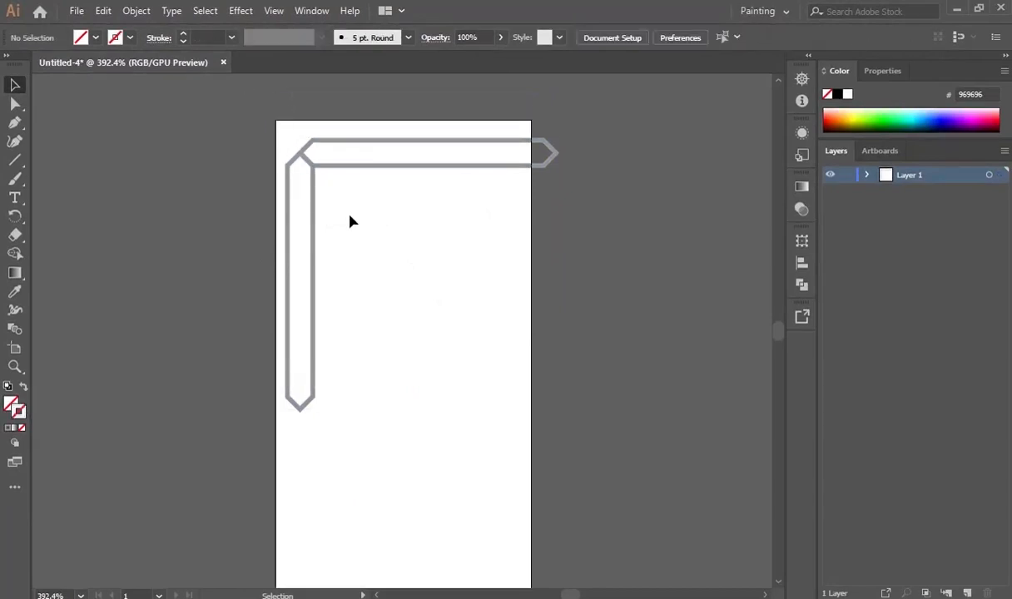
pyautogui.moveTo(246, 154); pyautogui.dragTo(525, 284)
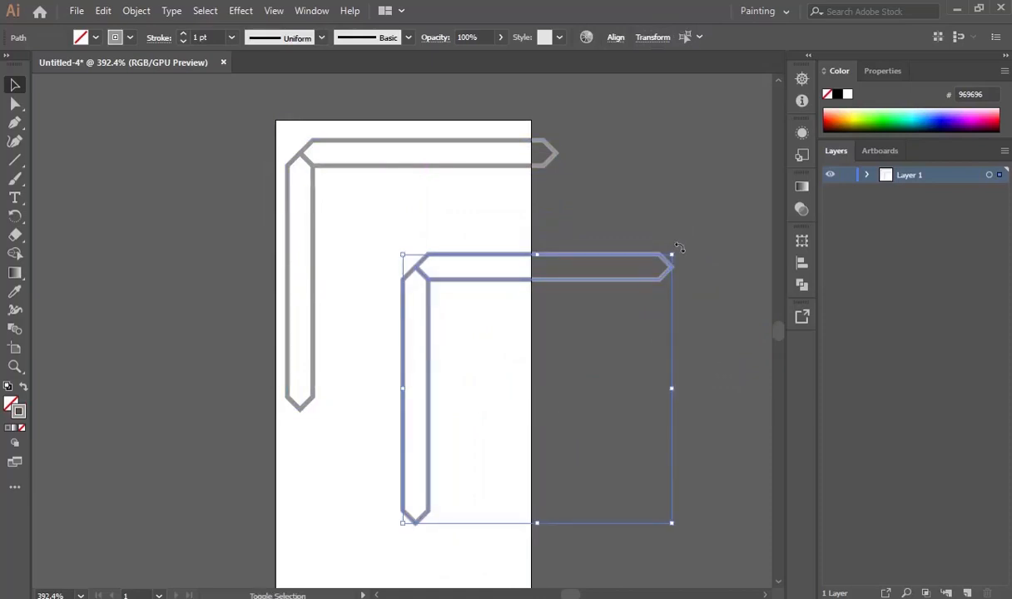
pyautogui.moveTo(679, 250); pyautogui.dragTo(455, 429)
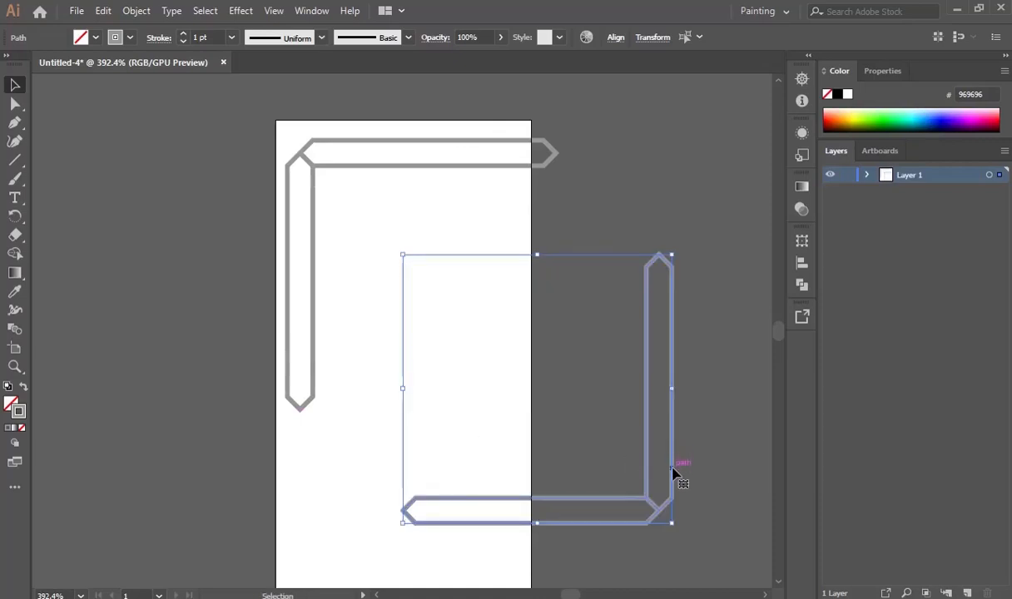
pyautogui.moveTo(672, 469); pyautogui.dragTo(571, 374)
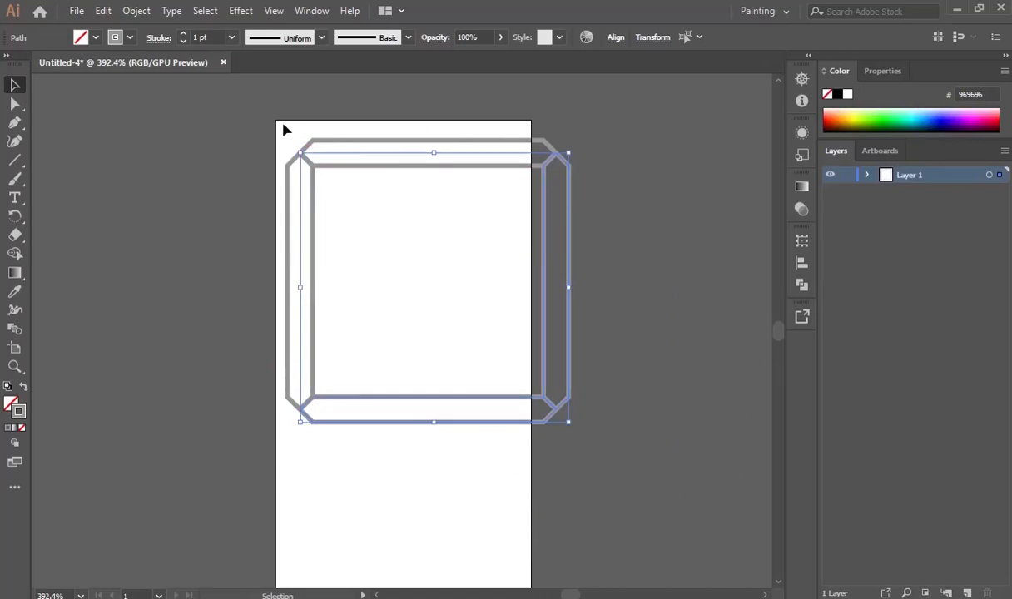
pyautogui.moveTo(263, 122)
pyautogui.mouseDown()
pyautogui.moveTo(599, 441)
pyautogui.moveTo(580, 452)
pyautogui.mouseUp()
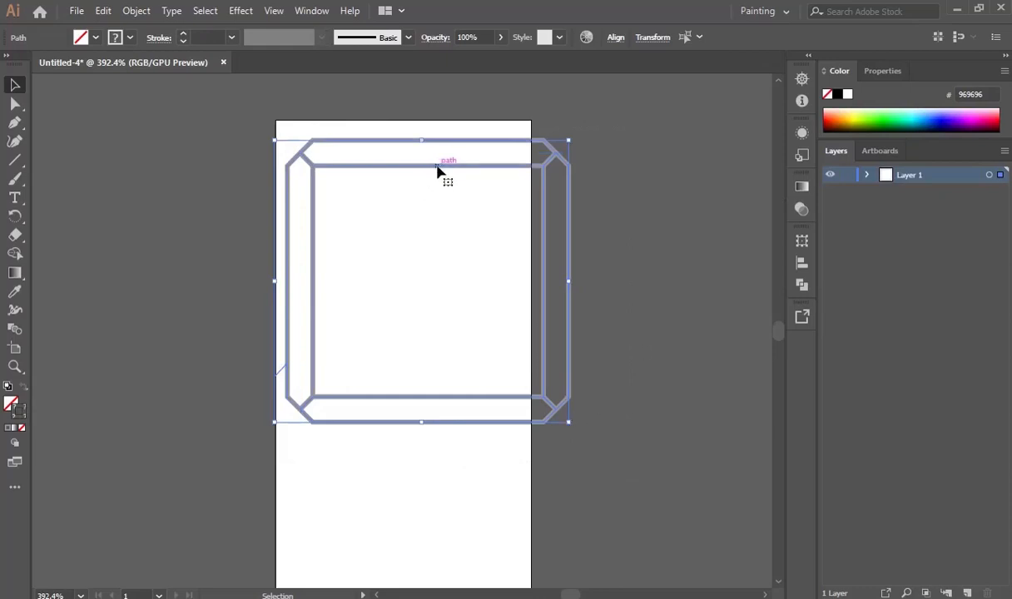
pyautogui.moveTo(435, 169); pyautogui.dragTo(420, 163)
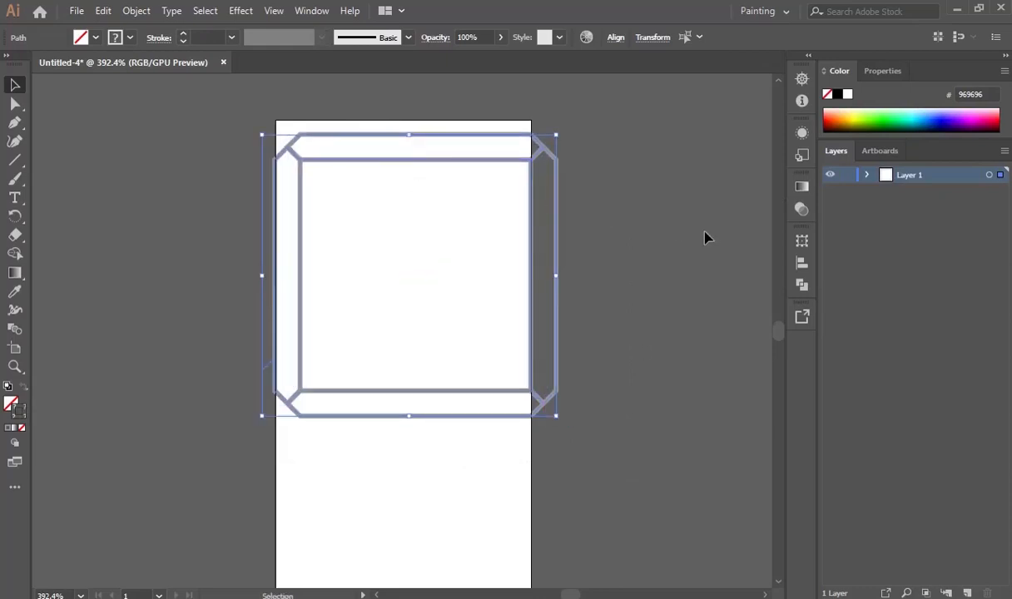
# Check the reference PDF, then return to the Illustrator drawing.
pyautogui.scroll(-2, 699, 241)
pyautogui.scroll(1, 687, 248)
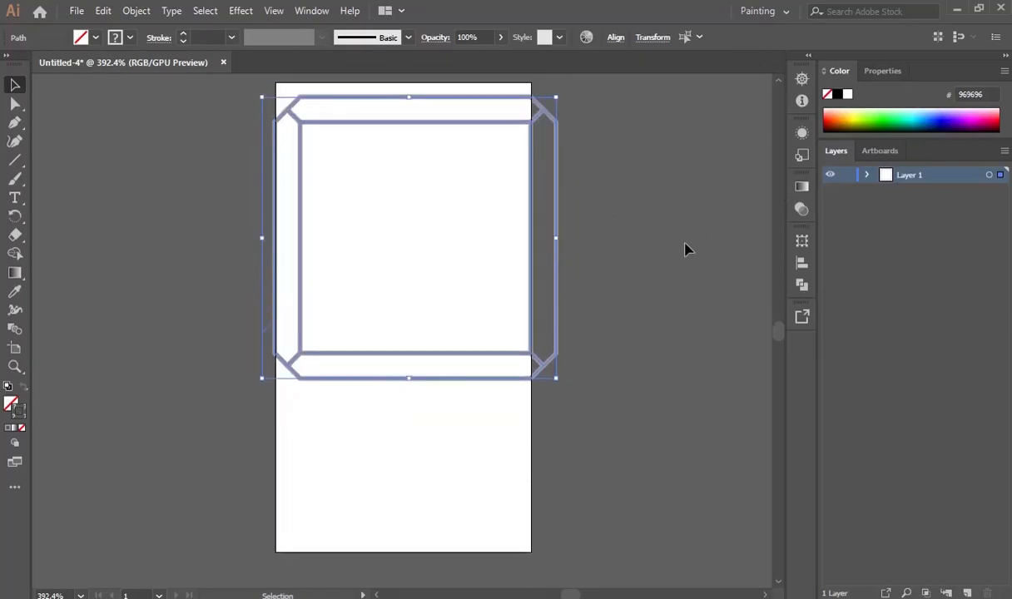
pyautogui.scroll(1, 687, 248)
pyautogui.press('super+Tab')
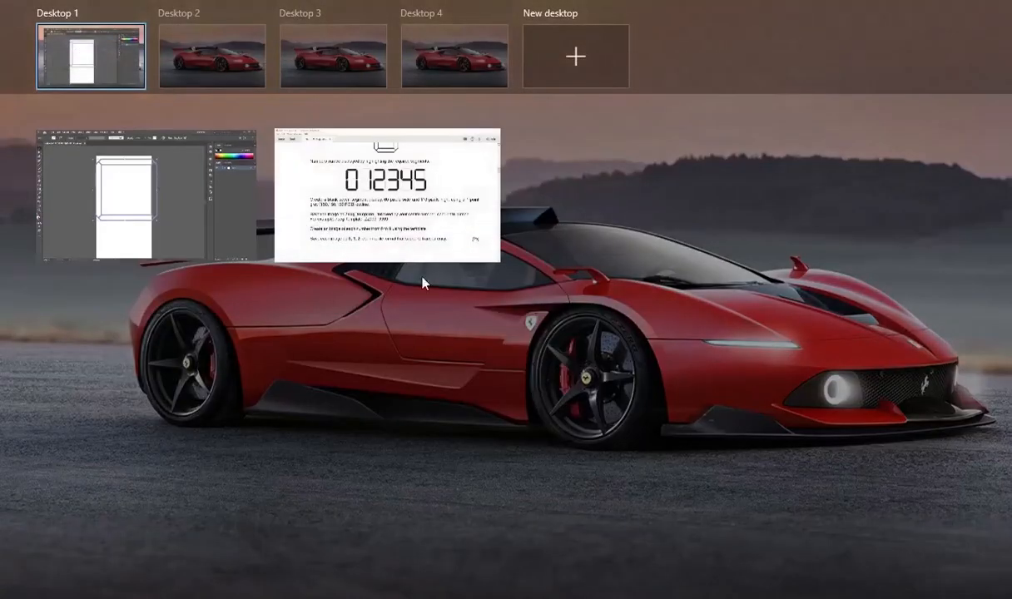
pyautogui.click(441, 241)
pyautogui.scroll(1, 628, 289)
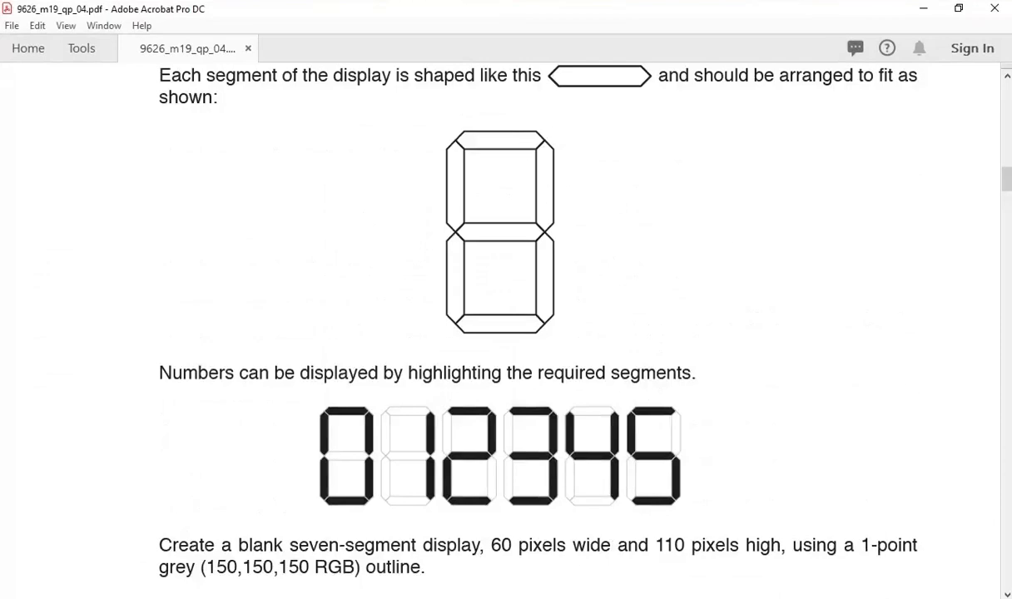
pyautogui.hotkey('alt', 'Tab')
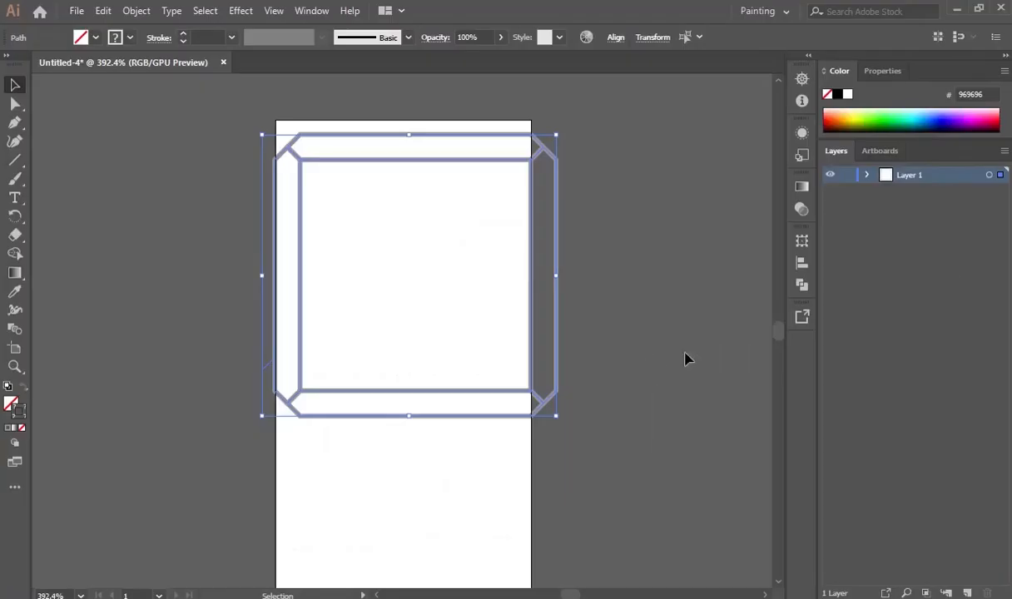
# Shrink the box proportionally to about 61 × 58 px and nudge a segment up into line.
pyautogui.scroll(-2, 681, 351)
pyautogui.scroll(-1, 680, 352)
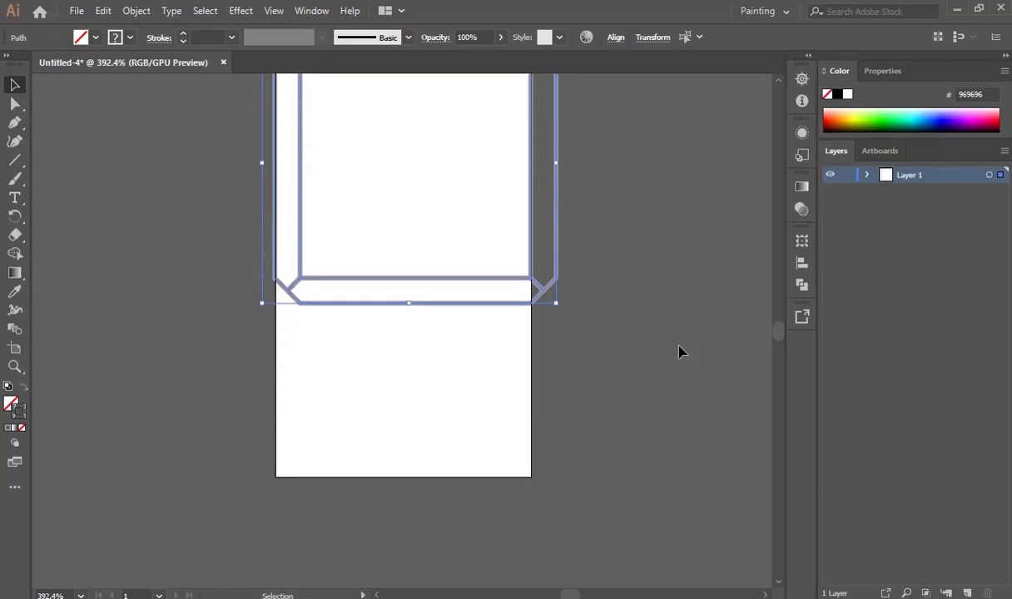
pyautogui.scroll(3, 680, 351)
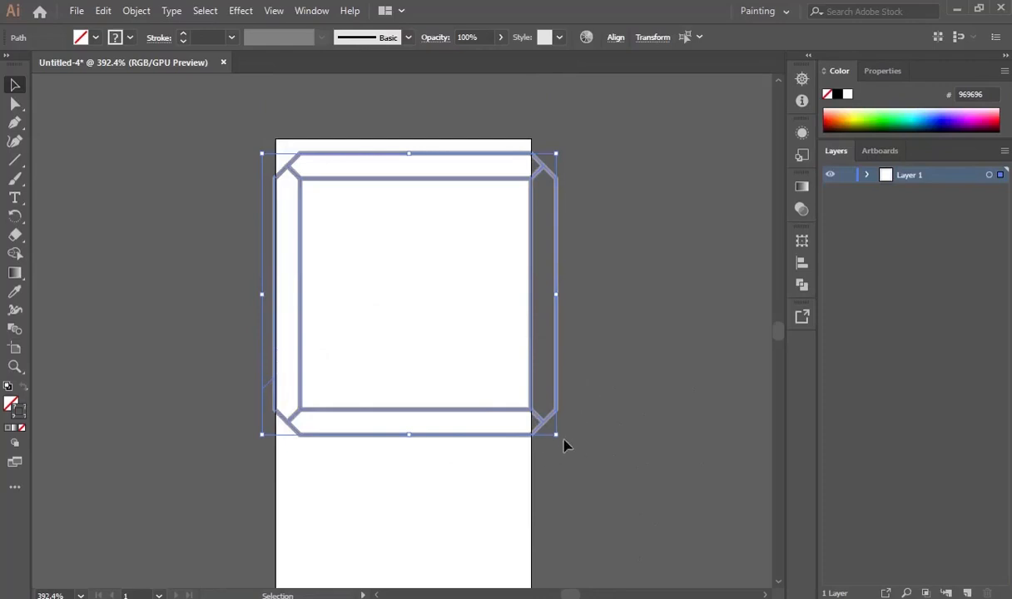
pyautogui.press('shift')
pyautogui.moveTo(557, 434); pyautogui.dragTo(524, 403)
pyautogui.click(655, 362)
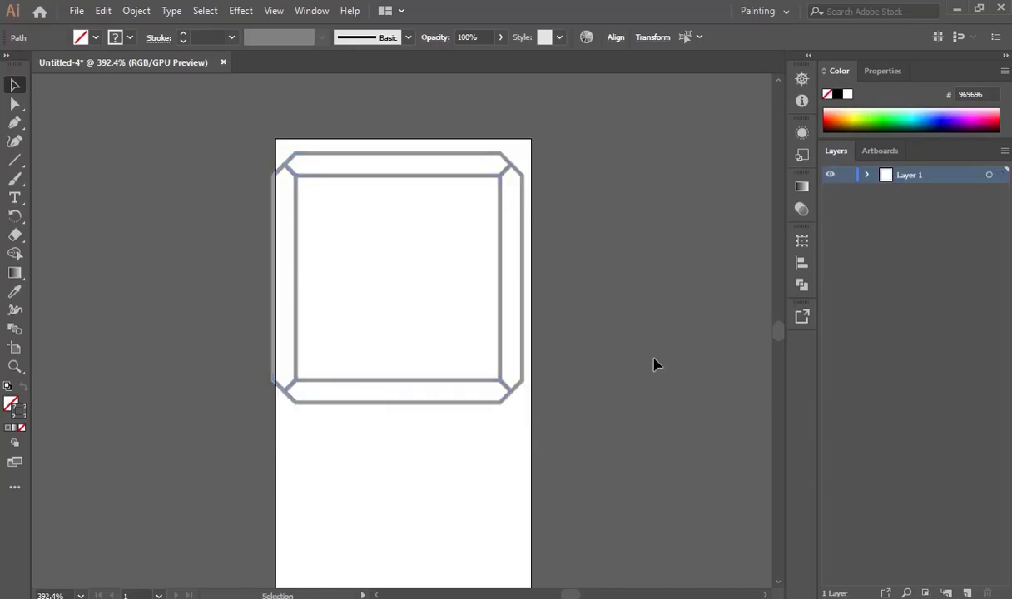
pyautogui.moveTo(279, 166); pyautogui.dragTo(515, 381)
pyautogui.click(687, 328)
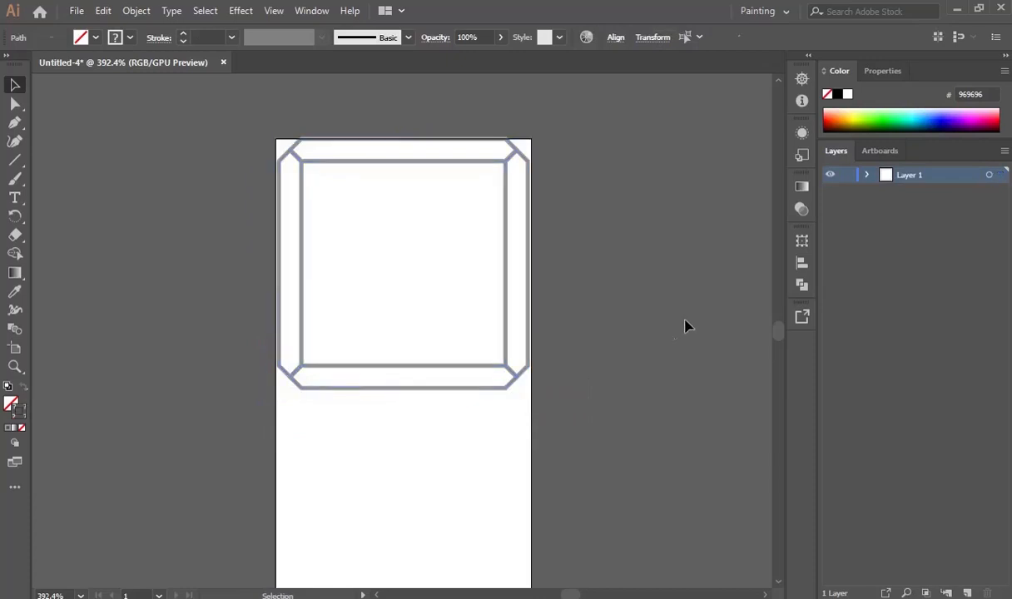
# Select the left, right and bottom segments together.
pyautogui.click(302, 300)
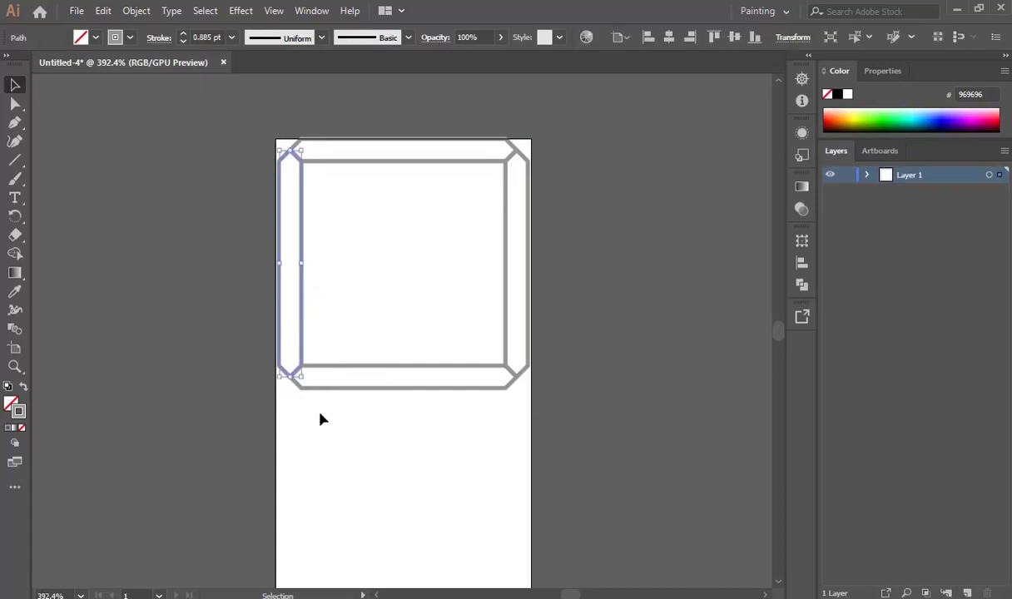
pyautogui.keyDown('shift'); pyautogui.click(418, 367); pyautogui.keyUp('shift')
pyautogui.click(606, 372)
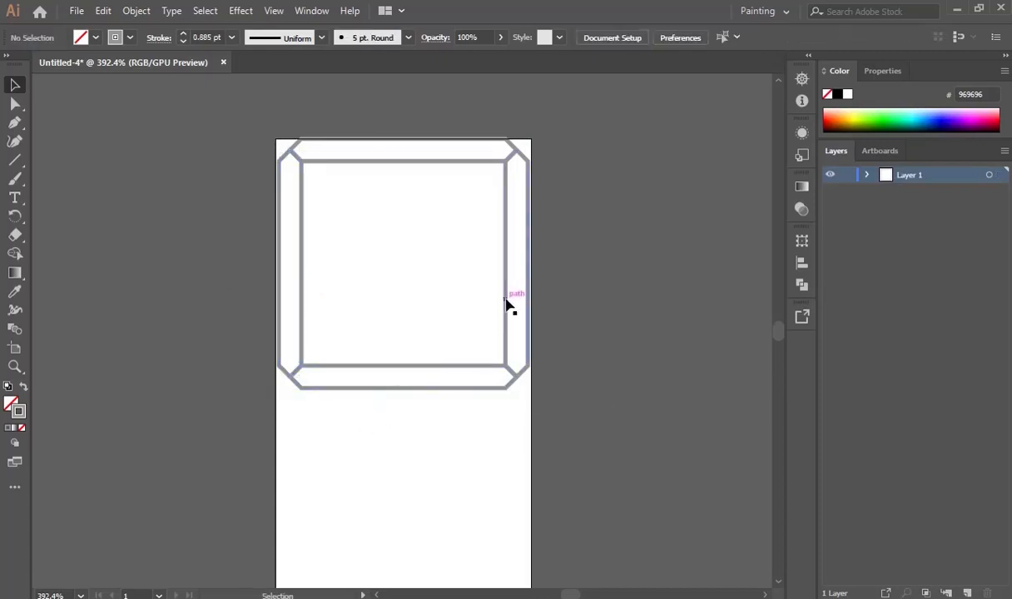
pyautogui.click(508, 332)
pyautogui.keyDown('shift'); pyautogui.click(447, 367); pyautogui.keyUp('shift')
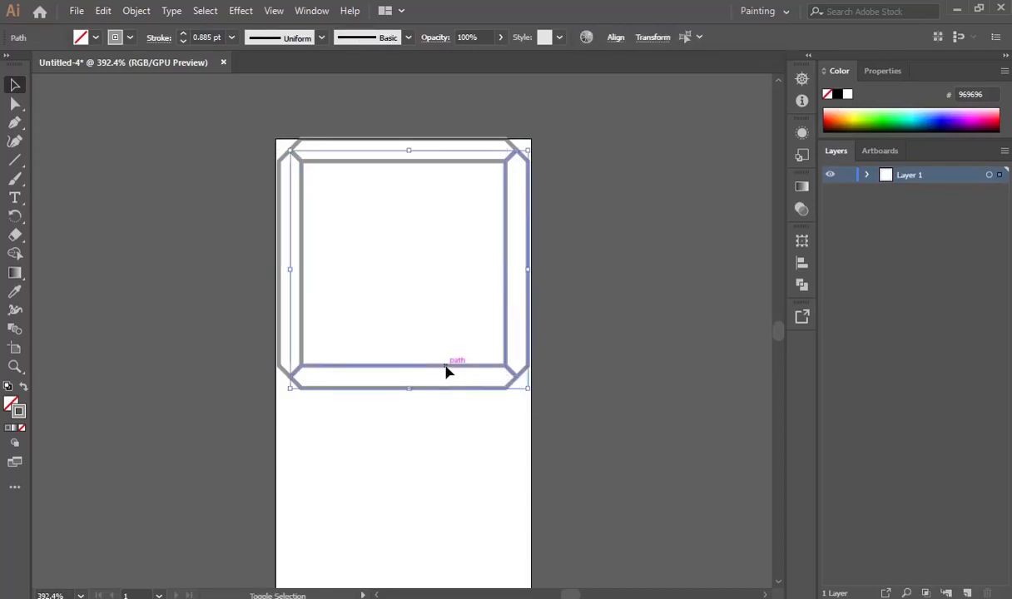
pyautogui.keyDown('shift'); pyautogui.click(301, 294); pyautogui.keyUp('shift')
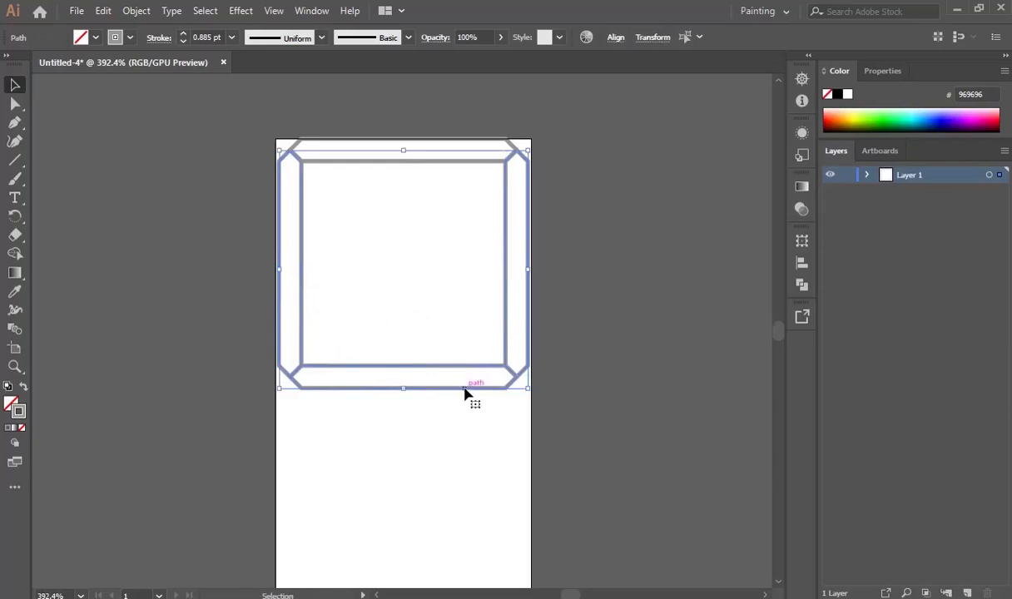
# Copy the left, right and bottom segments, group the copy, and place it beneath the top box.
pyautogui.moveTo(465, 393); pyautogui.dragTo(720, 566)
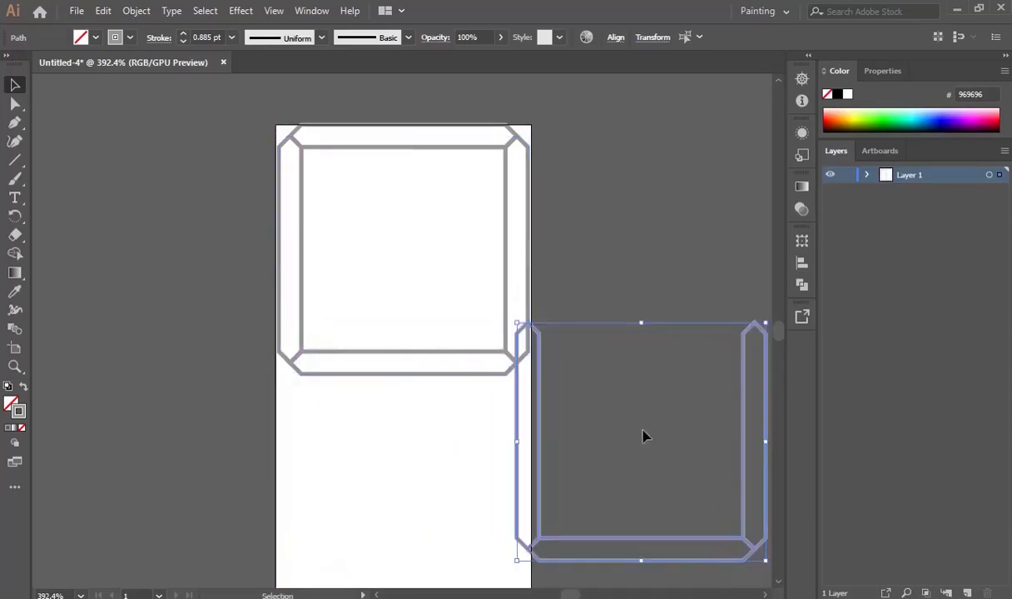
pyautogui.rightClick(541, 507)
pyautogui.click(592, 290)
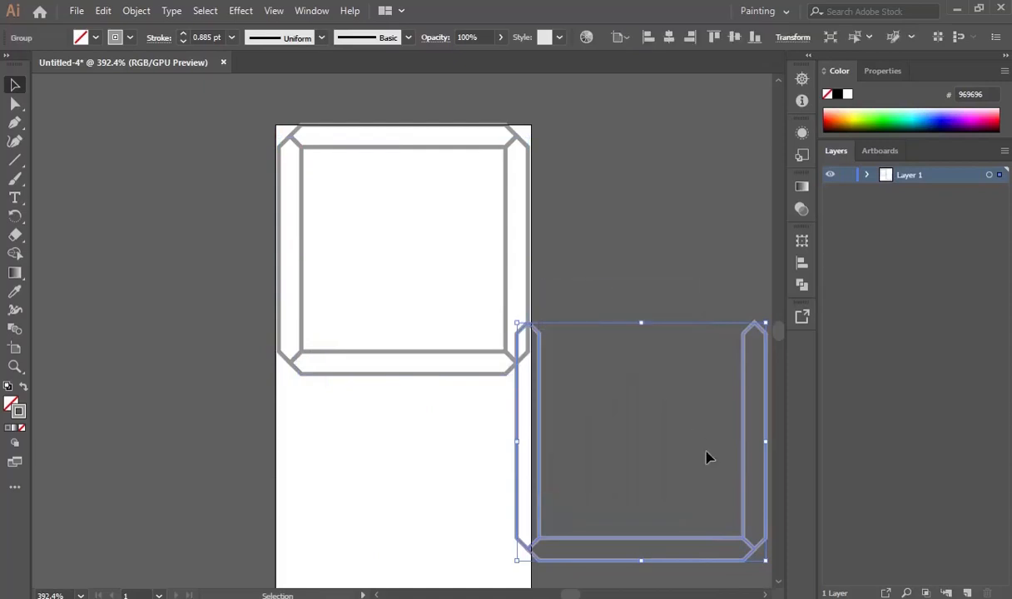
pyautogui.moveTo(747, 482); pyautogui.dragTo(510, 530)
pyautogui.click(668, 375)
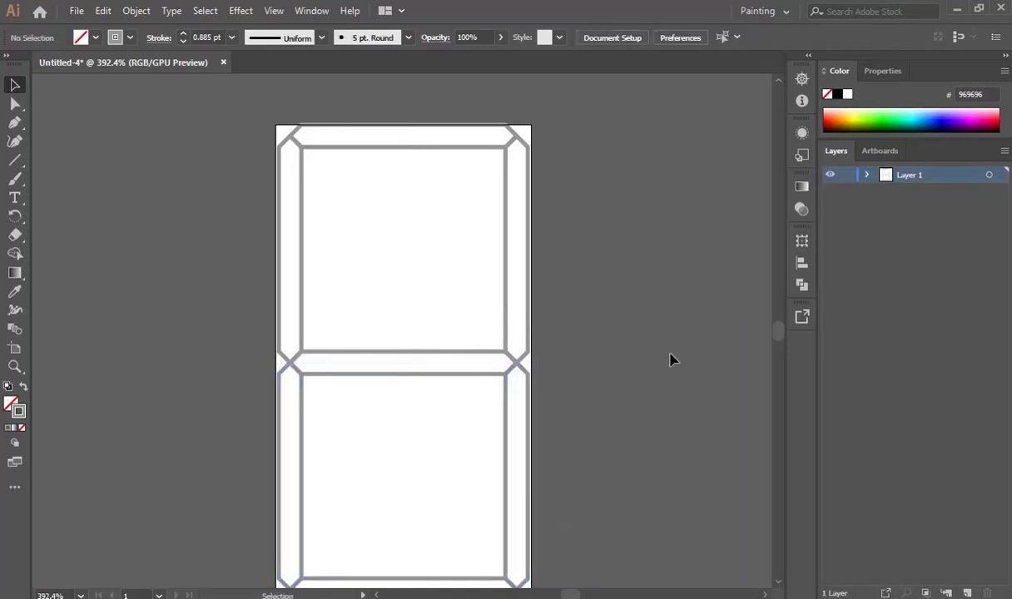
pyautogui.scroll(-2, 671, 358)
pyautogui.scroll(1, 672, 360)
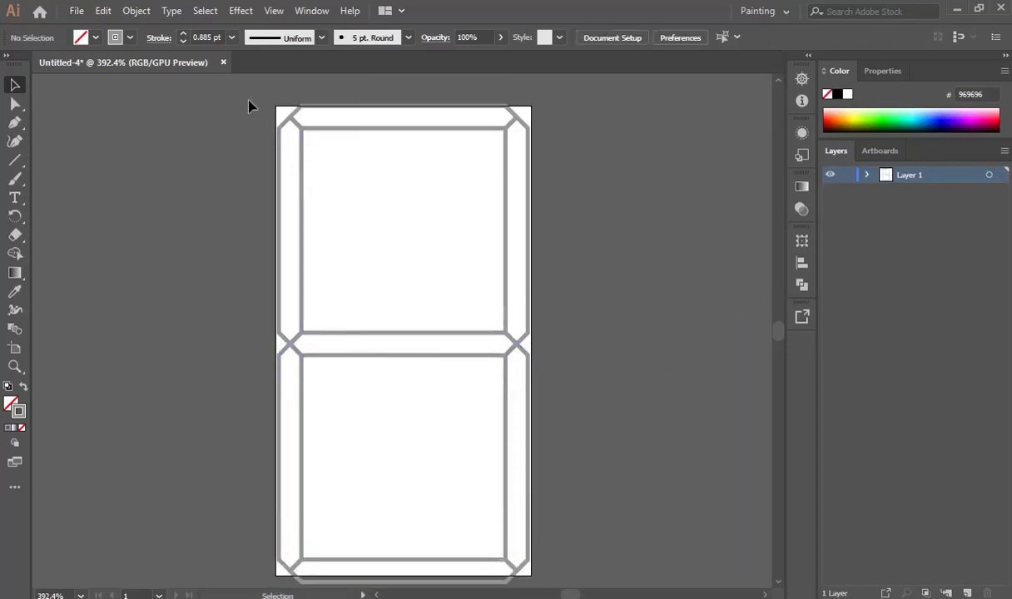
# Select all seven segments, group them into one object, and slightly resize the group.
pyautogui.moveTo(255, 106); pyautogui.dragTo(594, 588)
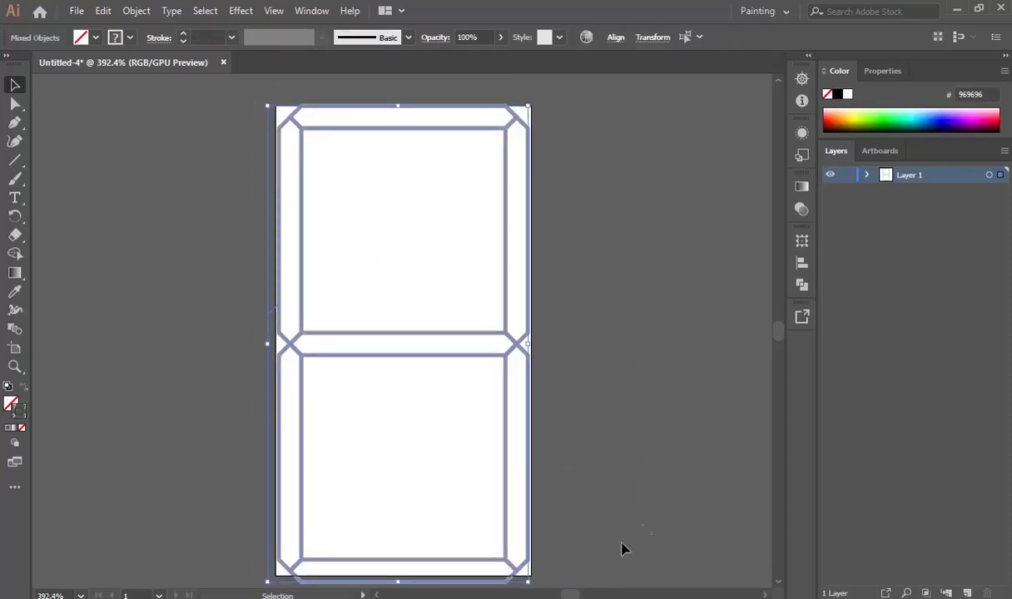
pyautogui.click(615, 441)
pyautogui.moveTo(242, 99); pyautogui.dragTo(531, 566)
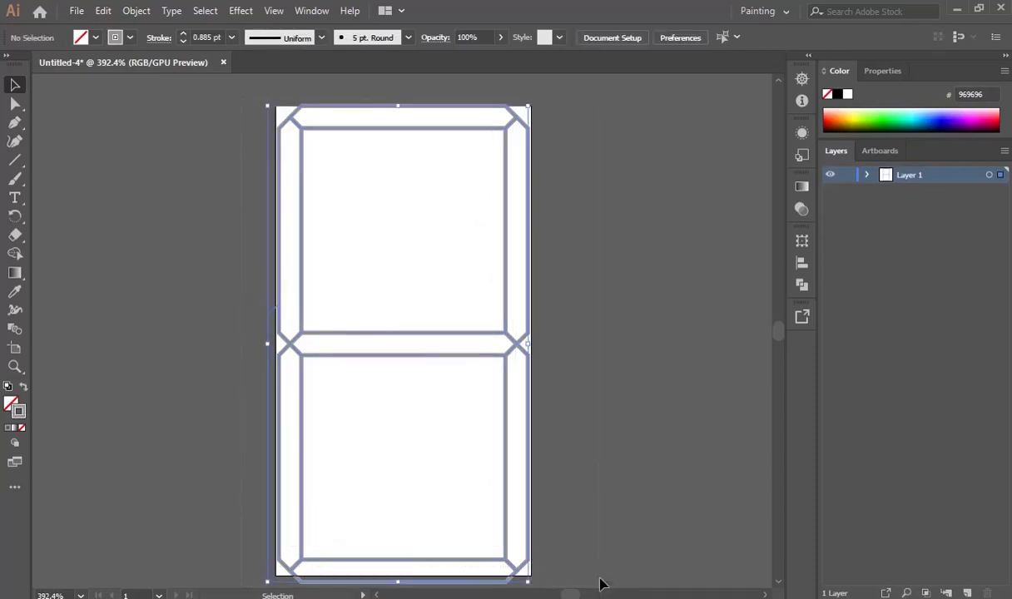
pyautogui.rightClick(511, 359)
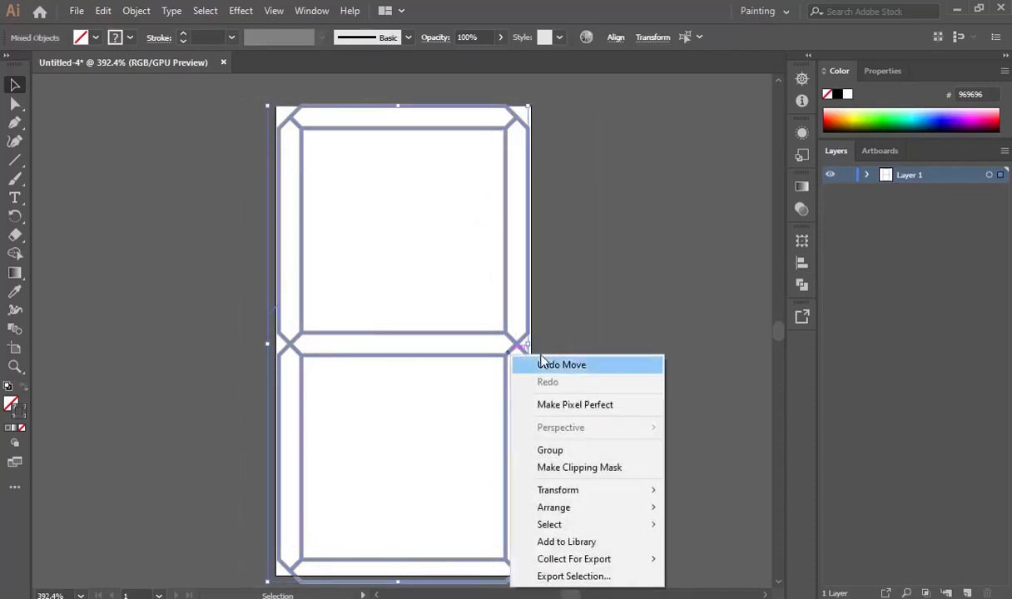
pyautogui.click(566, 449)
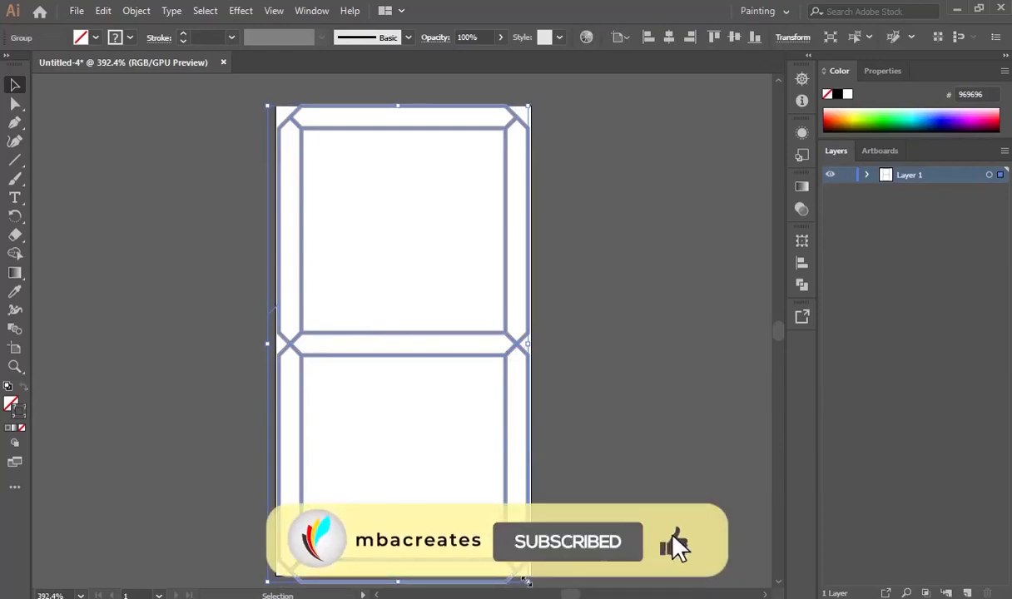
pyautogui.moveTo(526, 580); pyautogui.dragTo(524, 576)
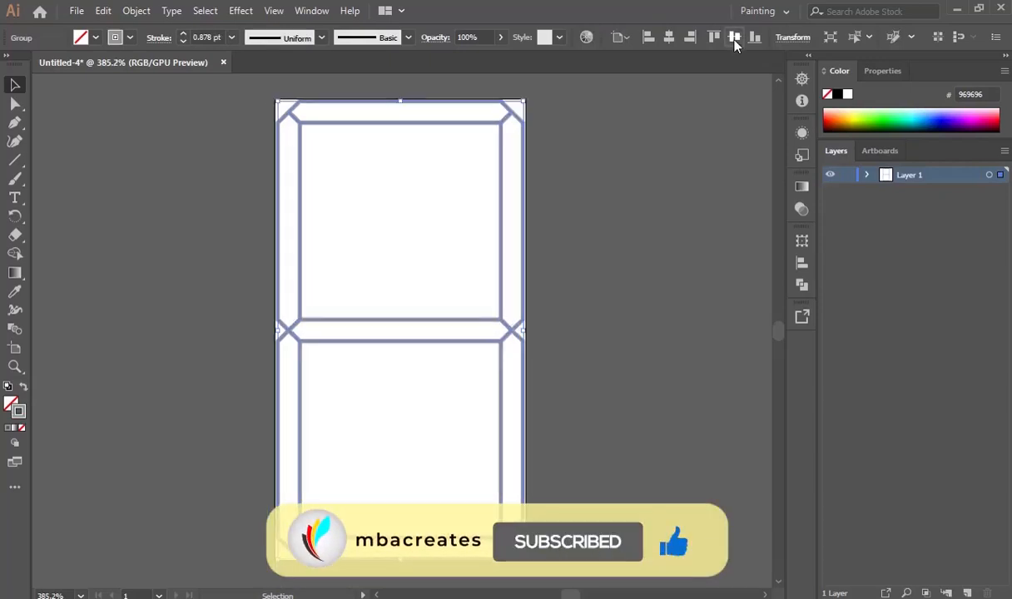
# Centre the grouped display on the 60×110 px artboard, review the requirements in Acrobat, and return.
pyautogui.click(735, 46)
pyautogui.click(724, 234)
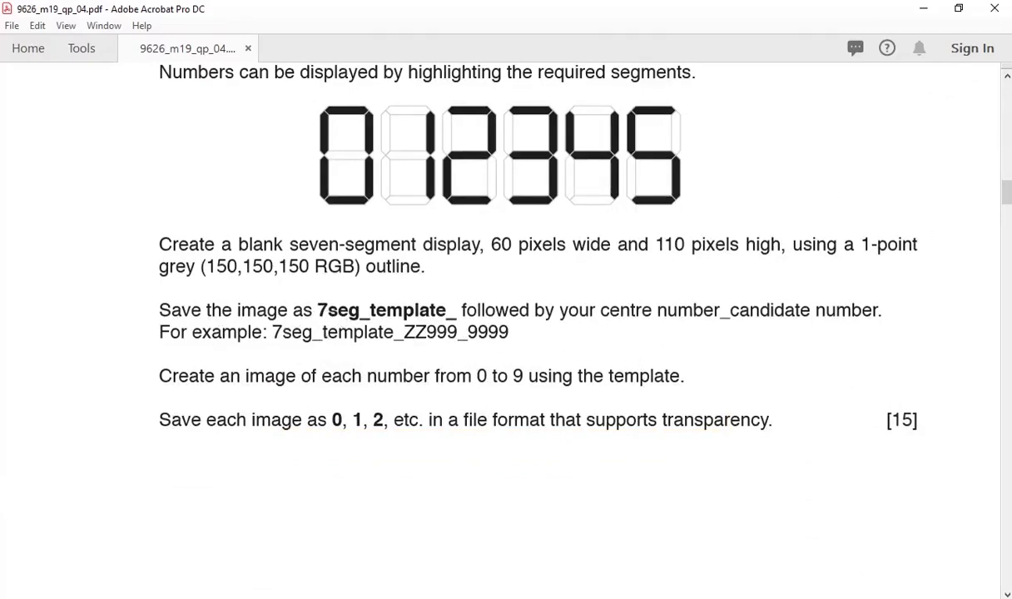
pyautogui.click(923, 252)
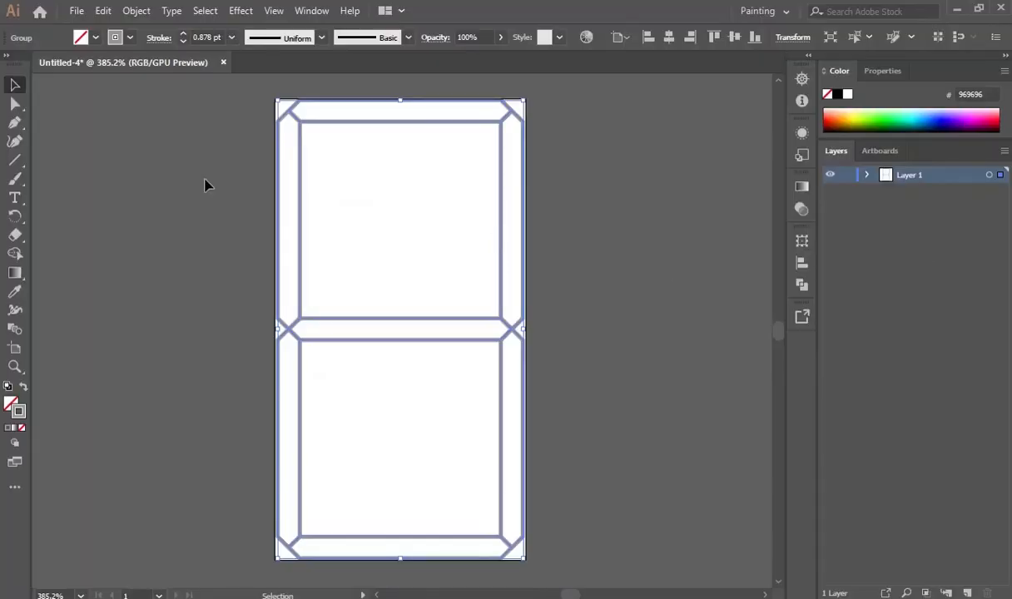
# Save as a 7Seg_template_ file with centre and candidate numbers, Illustrator format, default options.
pyautogui.click(75, 11)
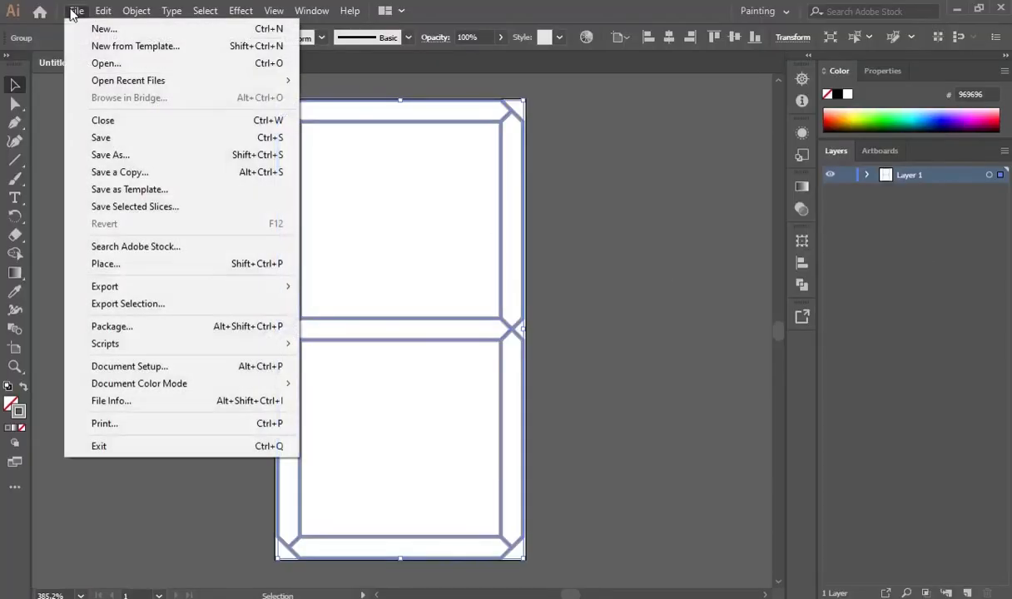
pyautogui.click(103, 139)
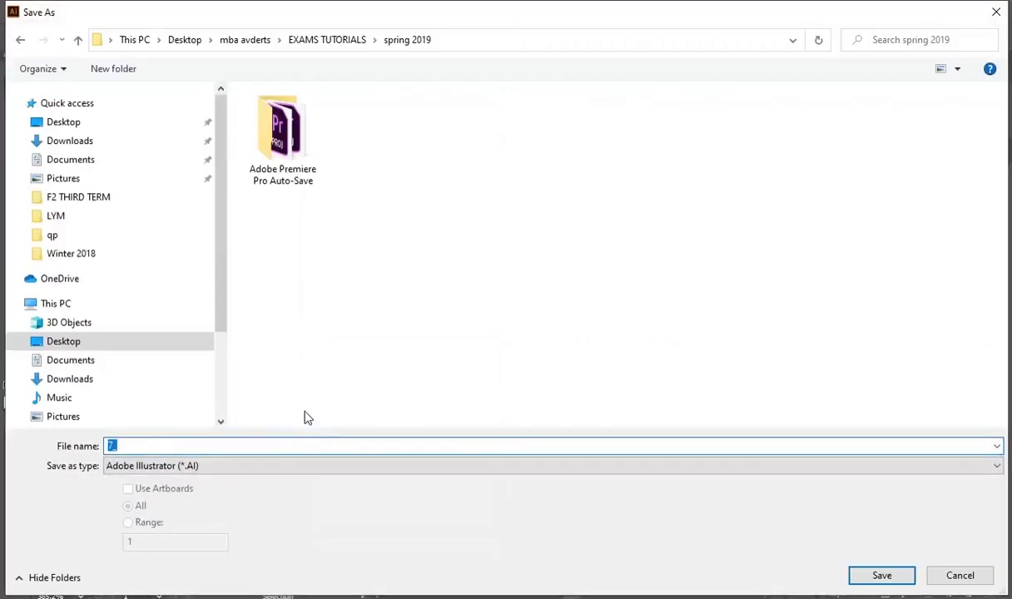
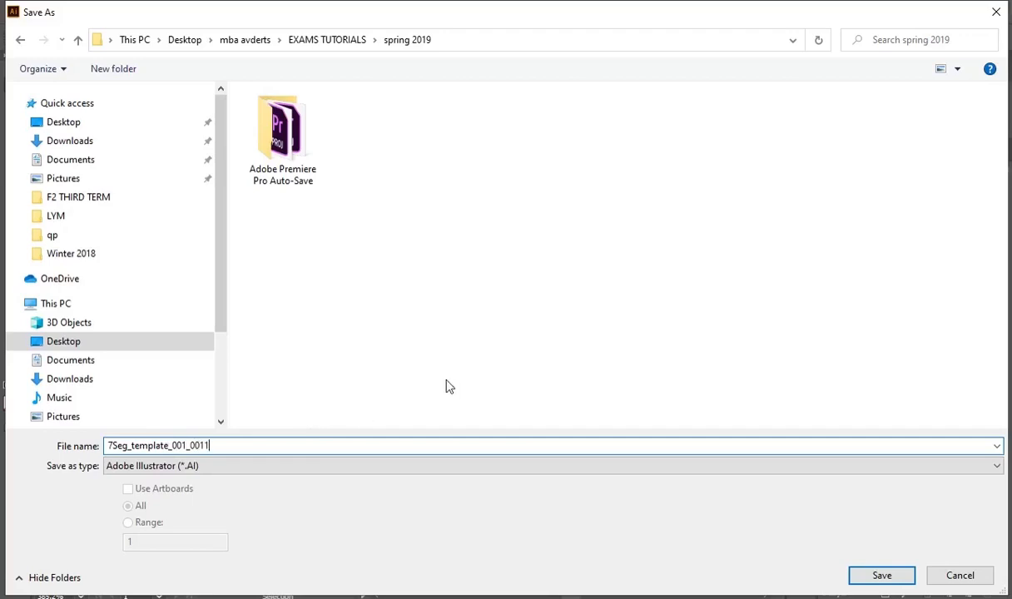
pyautogui.click(880, 575)
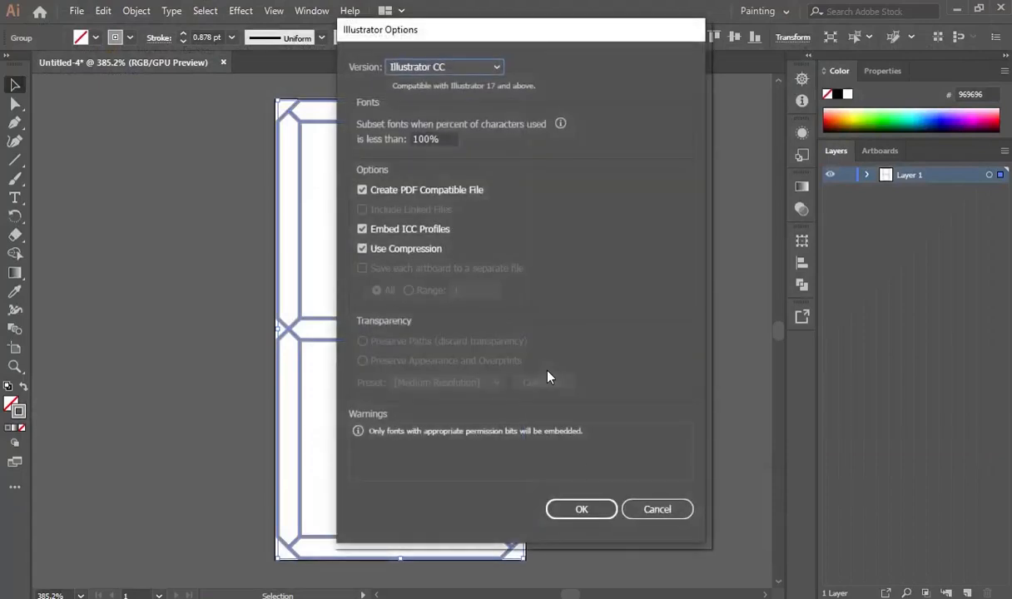
pyautogui.click(578, 513)
pyautogui.click(580, 516)
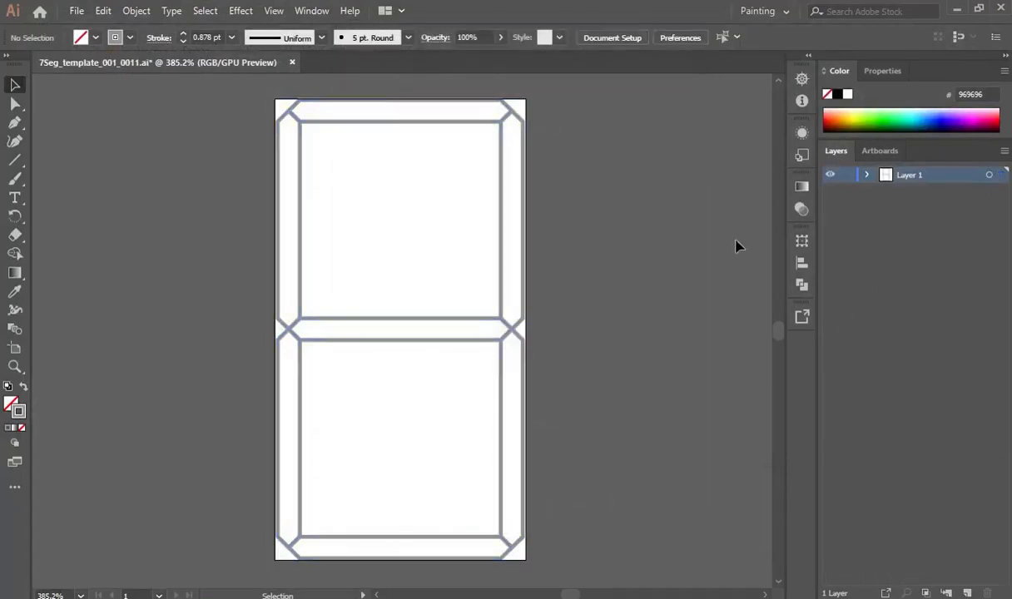
# Select the top, both right, bottom and both left segments and fill them with Black.
pyautogui.click(379, 121)
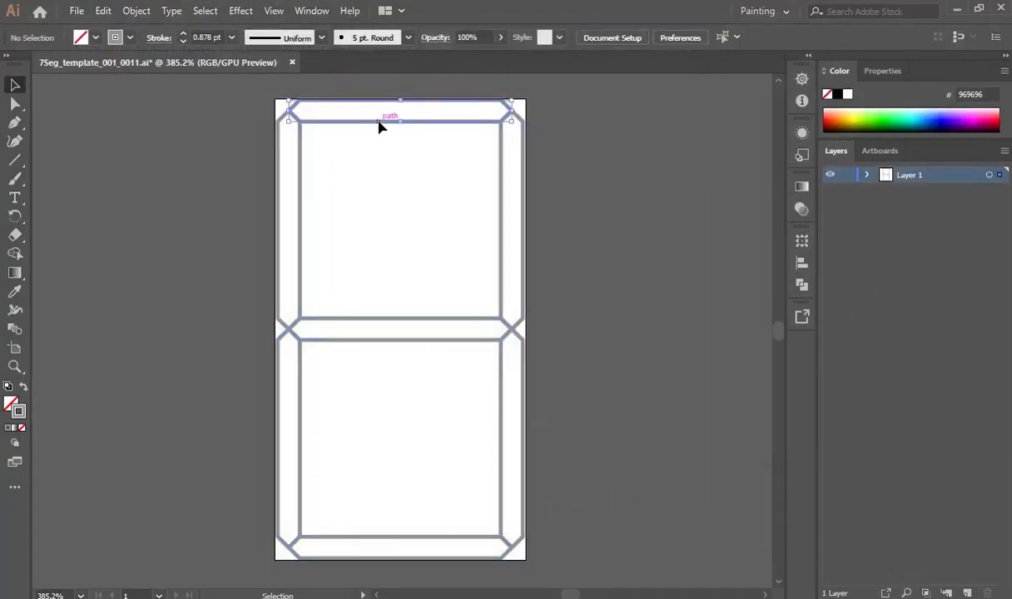
pyautogui.click(91, 37)
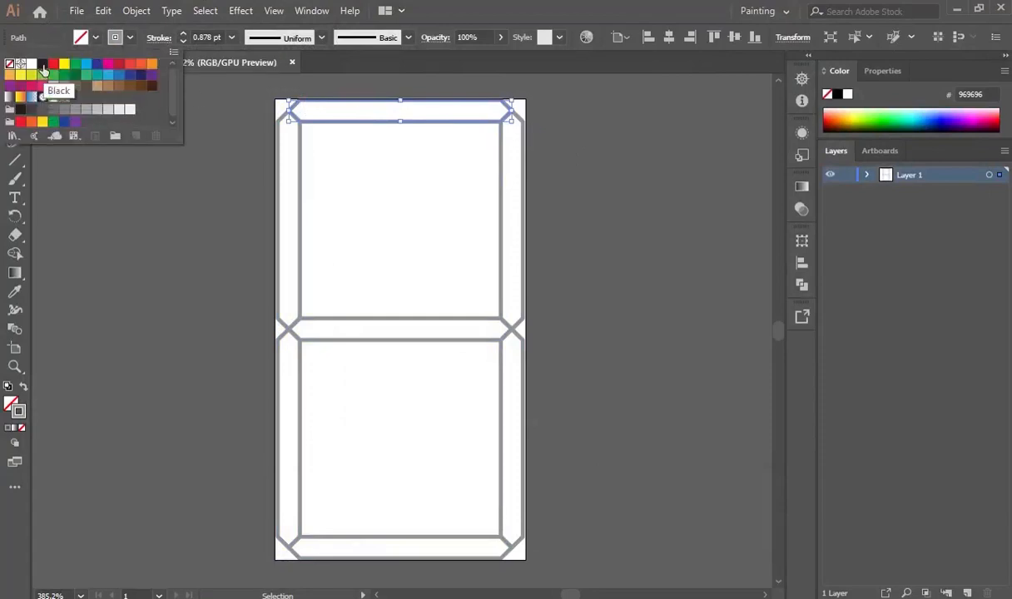
pyautogui.click(715, 227)
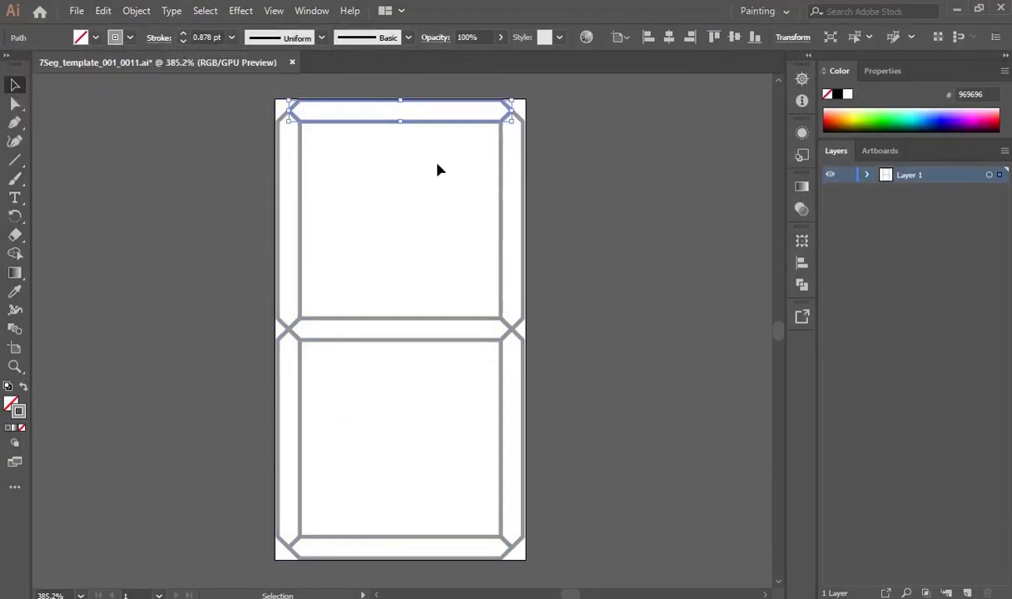
pyautogui.keyDown('shift'); pyautogui.click(502, 187); pyautogui.keyUp('shift')
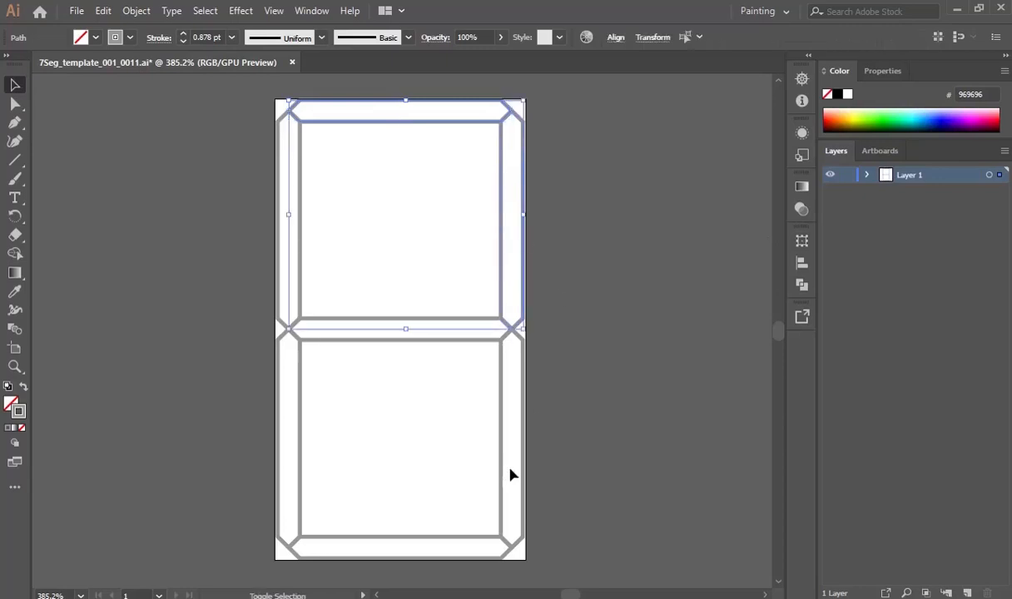
pyautogui.keyDown('shift'); pyautogui.click(508, 556); pyautogui.keyUp('shift')
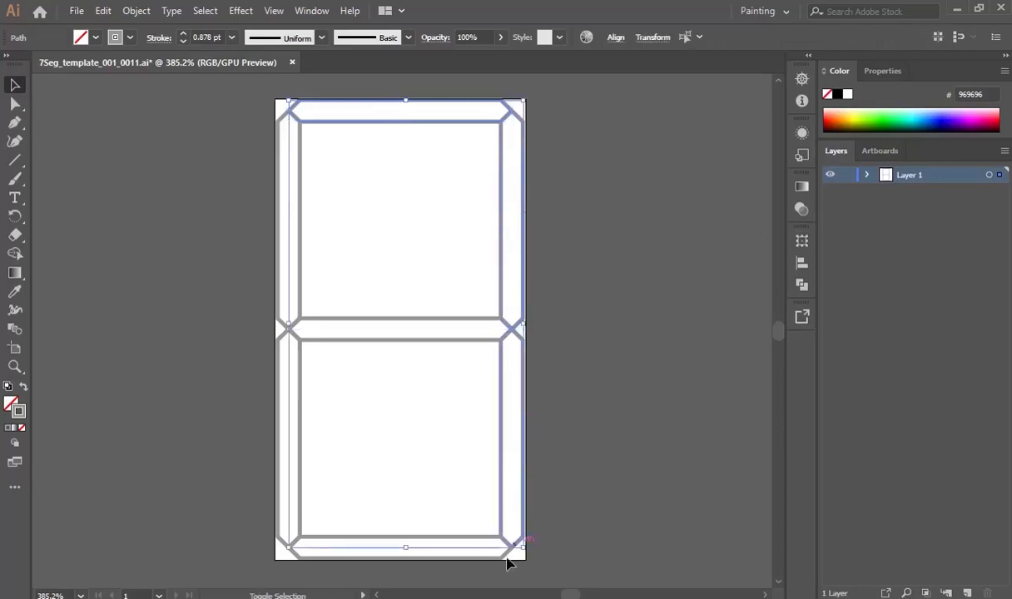
pyautogui.keyDown('shift'); pyautogui.click(437, 539); pyautogui.keyUp('shift')
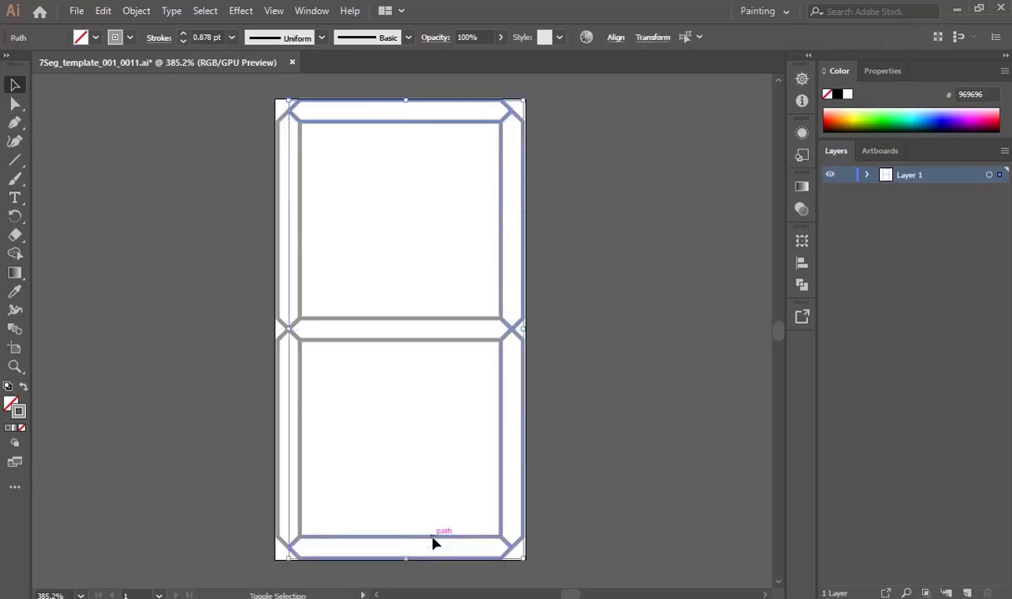
pyautogui.keyDown('shift'); pyautogui.click(295, 432); pyautogui.keyUp('shift')
pyautogui.keyDown('shift'); pyautogui.click(301, 268); pyautogui.keyUp('shift')
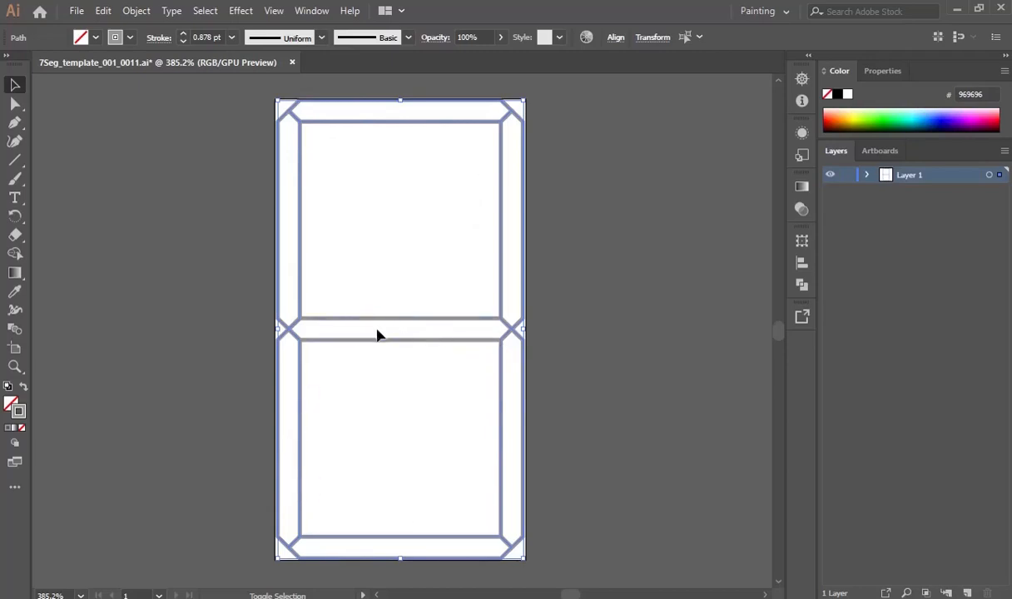
pyautogui.click(95, 38)
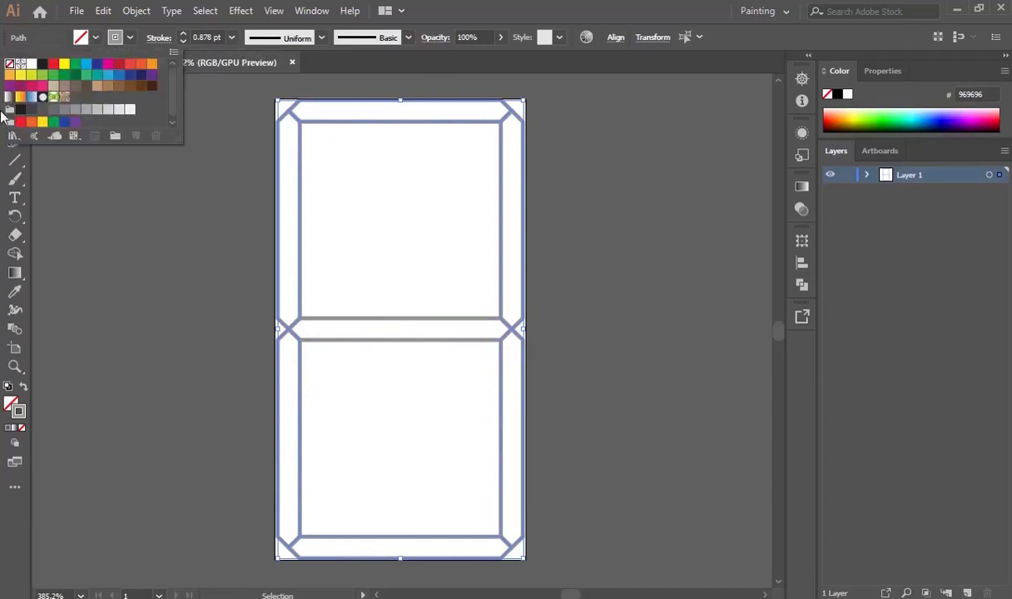
pyautogui.click(43, 66)
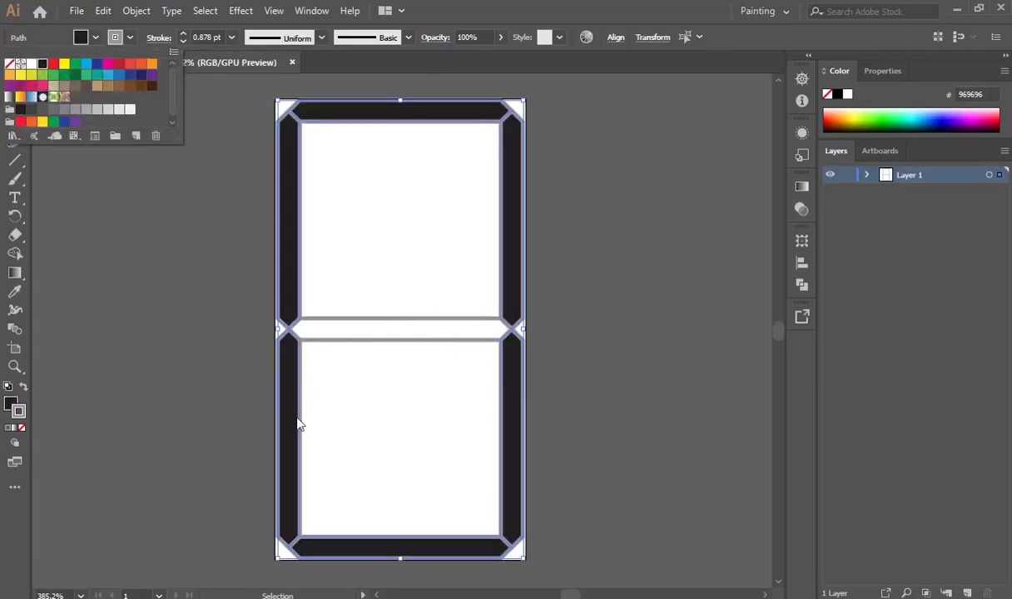
pyautogui.click(75, 11)
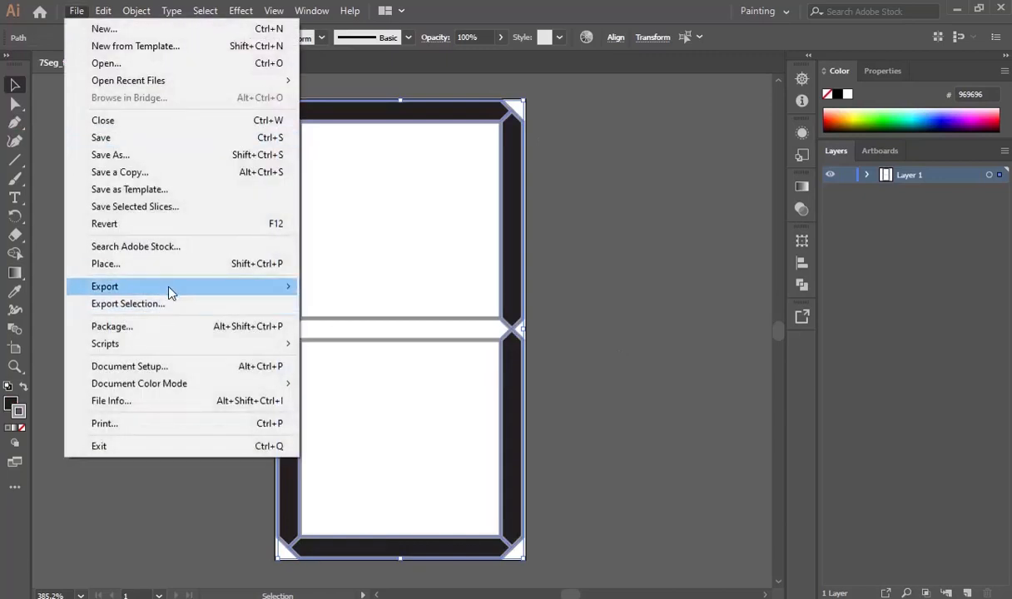
# Export the digit as 0.png with a transparent background into the numbers folder.
pyautogui.moveTo(169, 288)
pyautogui.click(351, 309)
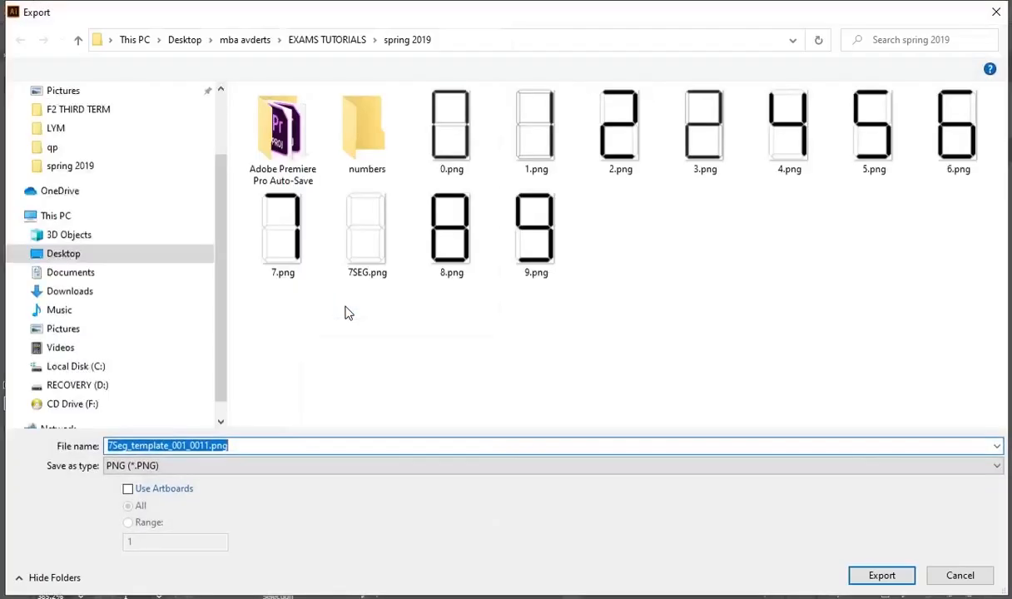
pyautogui.doubleClick(353, 142)
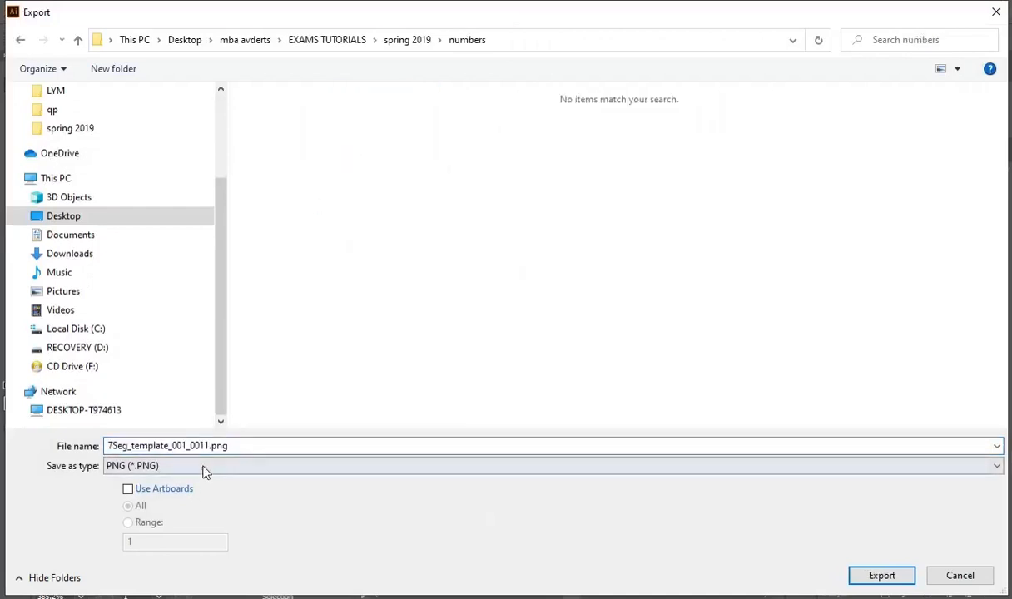
pyautogui.doubleClick(275, 449)
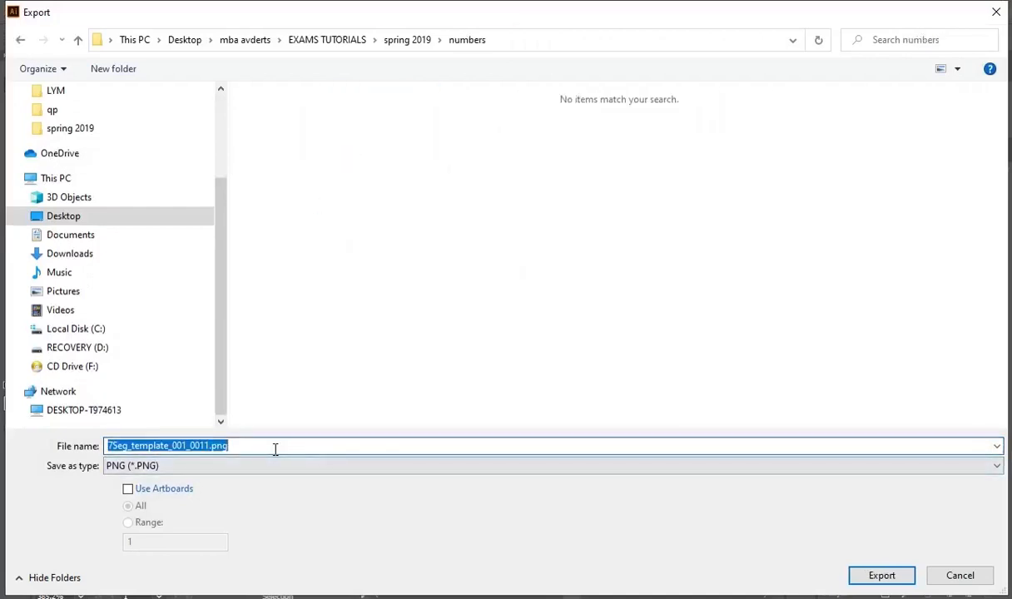
pyautogui.write('0')
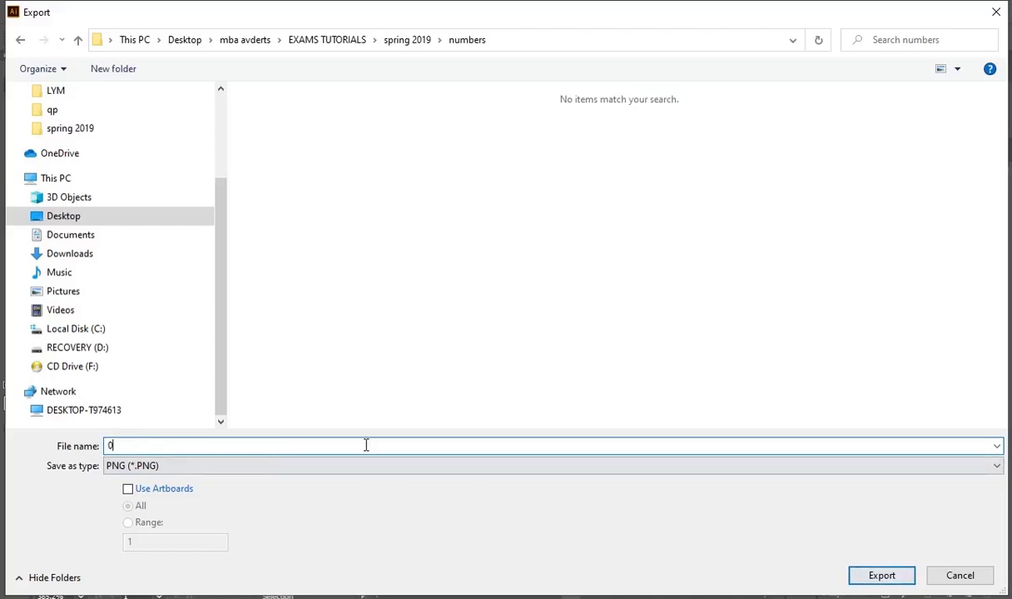
pyautogui.click(884, 576)
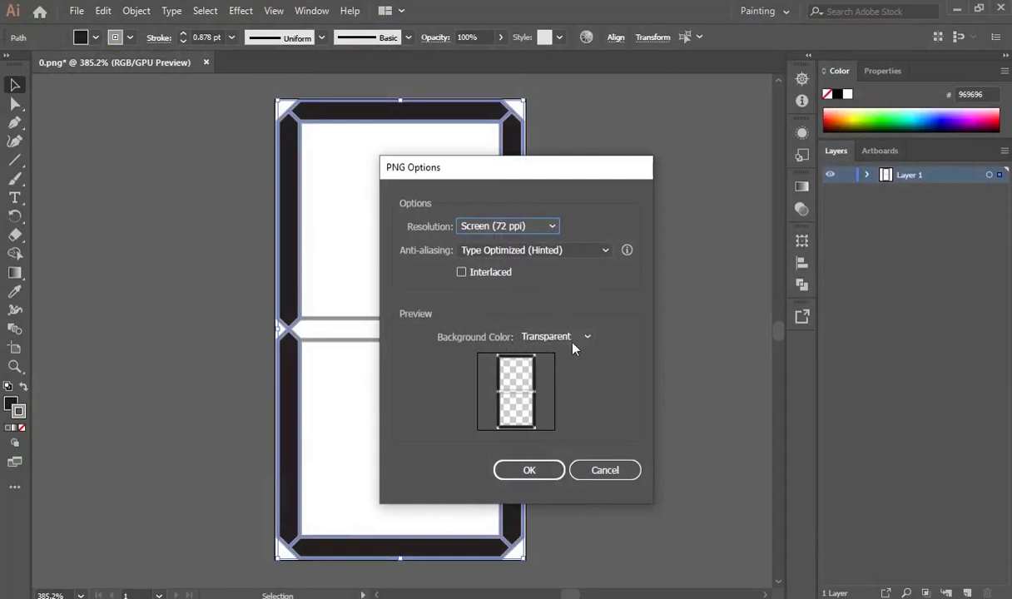
pyautogui.click(530, 471)
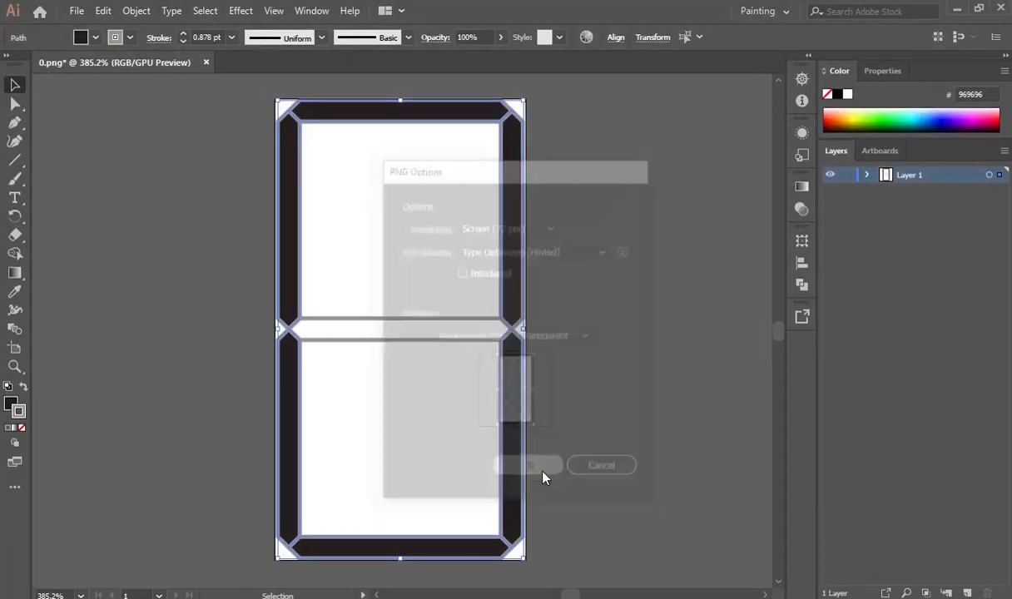
pyautogui.click(606, 364)
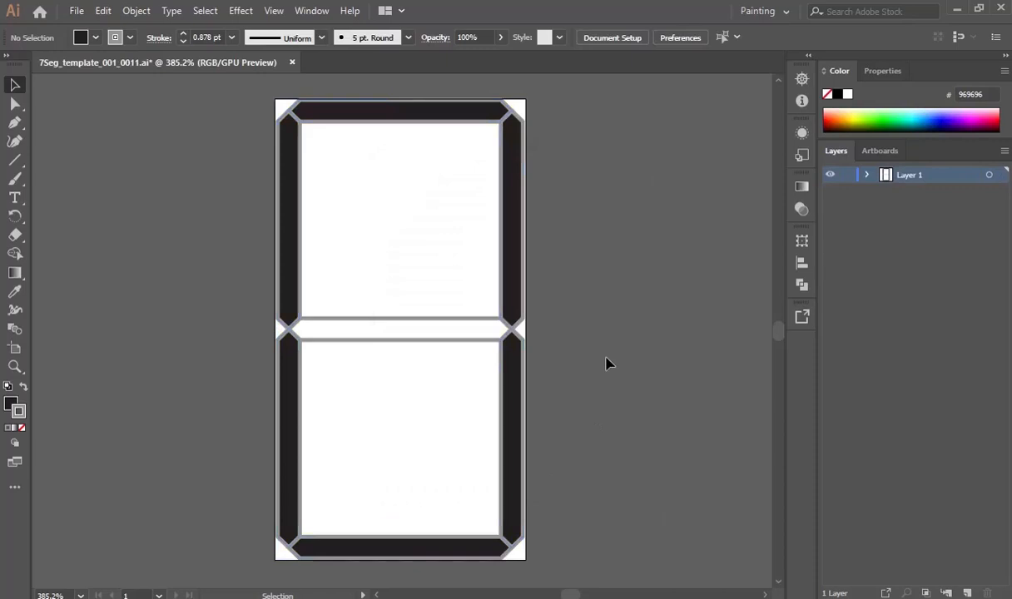
# Set the top, upper-left, lower-left and bottom segments' fill to None.
pyautogui.click(447, 130)
pyautogui.keyDown('shift'); pyautogui.click(300, 250); pyautogui.keyUp('shift')
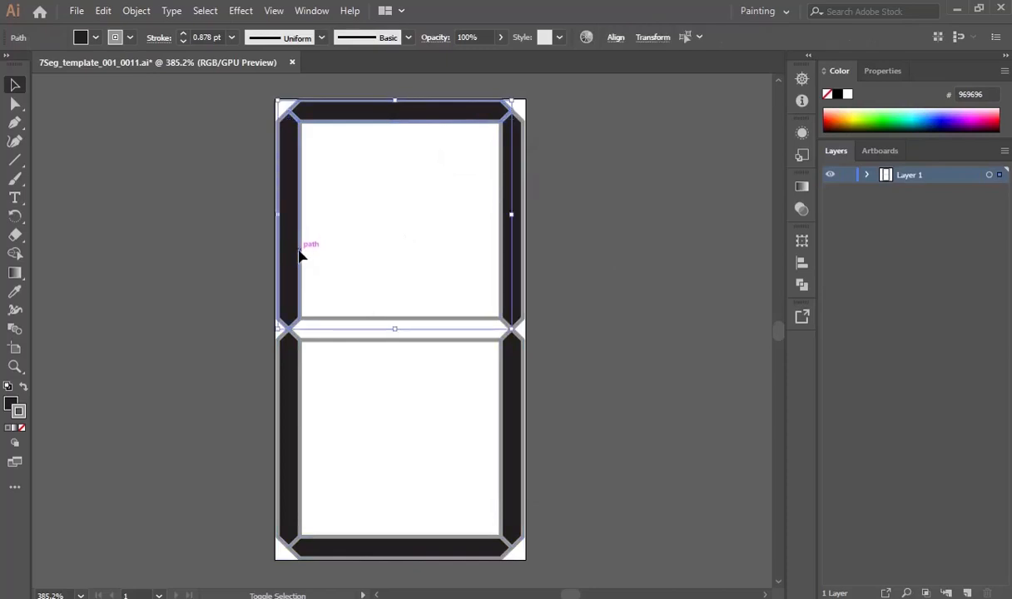
pyautogui.keyDown('shift'); pyautogui.click(300, 485); pyautogui.keyUp('shift')
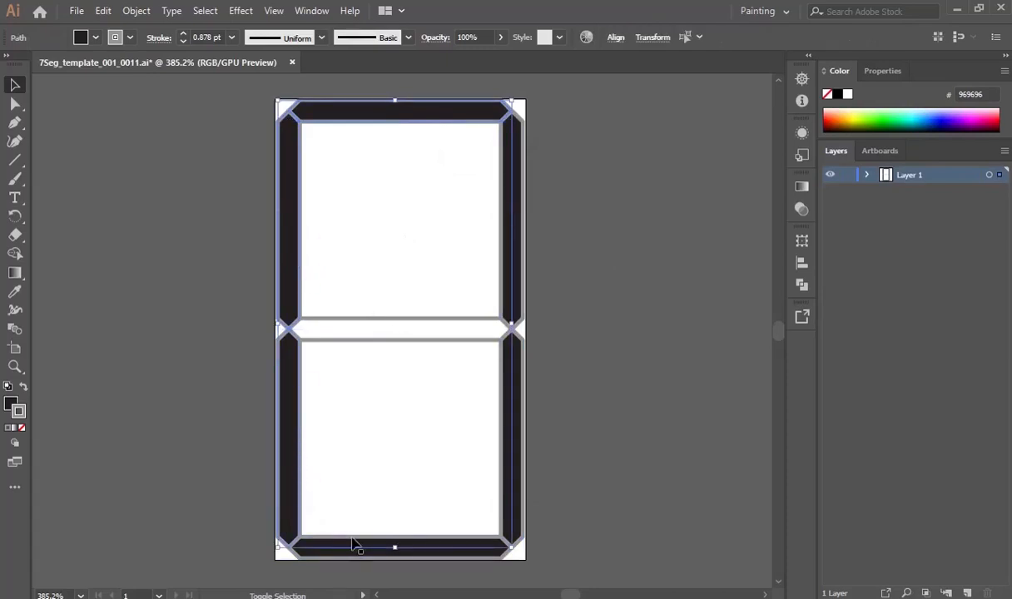
pyautogui.keyDown('shift'); pyautogui.click(368, 541); pyautogui.keyUp('shift')
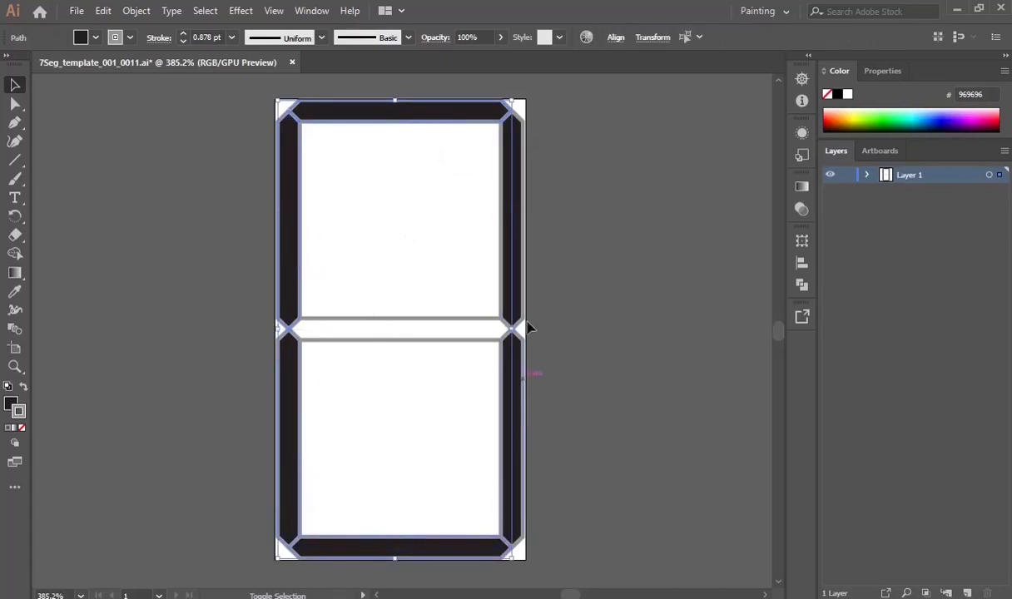
pyautogui.click(96, 37)
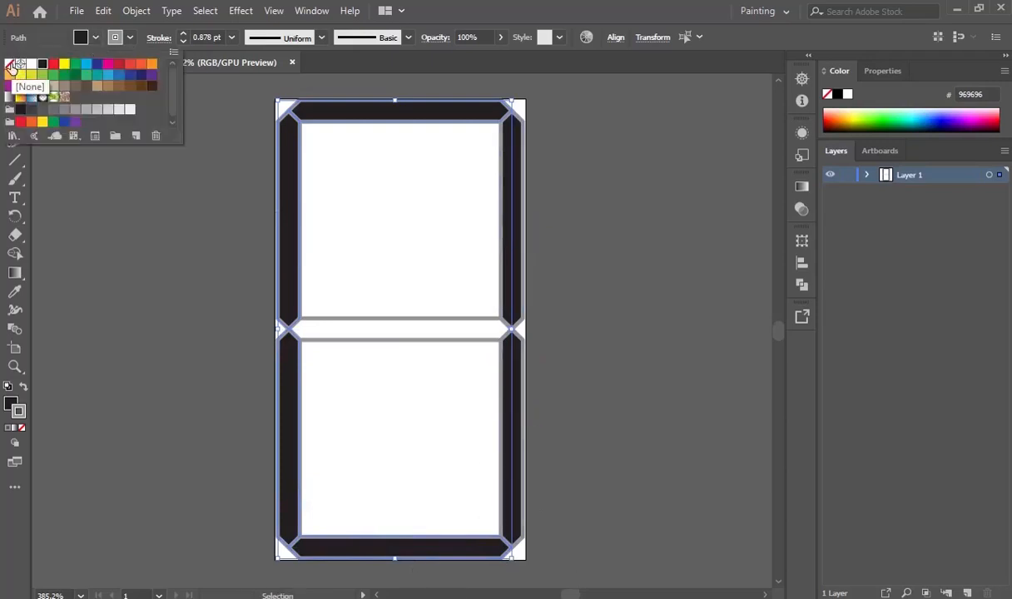
pyautogui.click(12, 66)
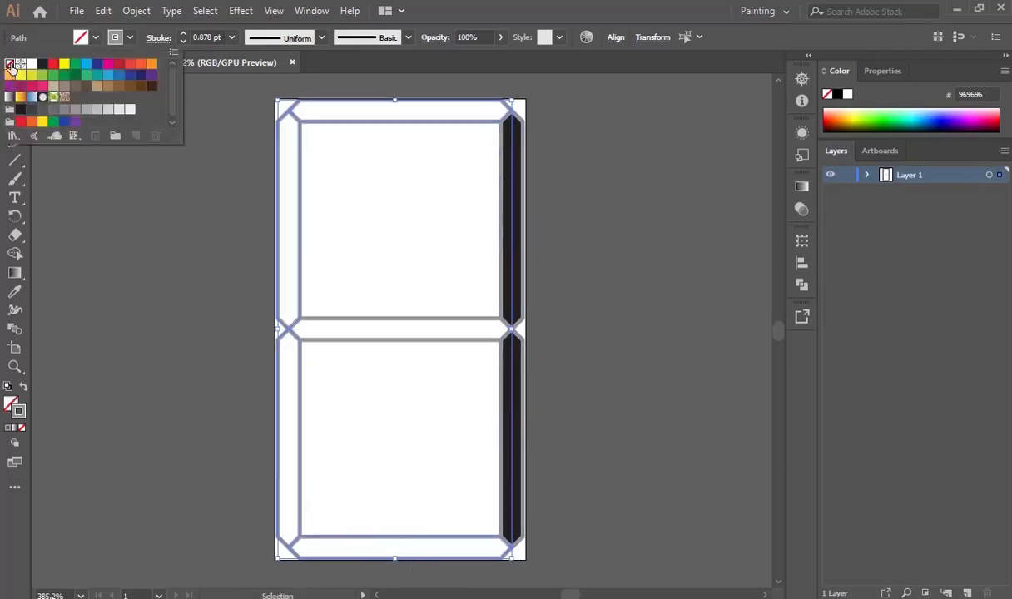
pyautogui.click(658, 359)
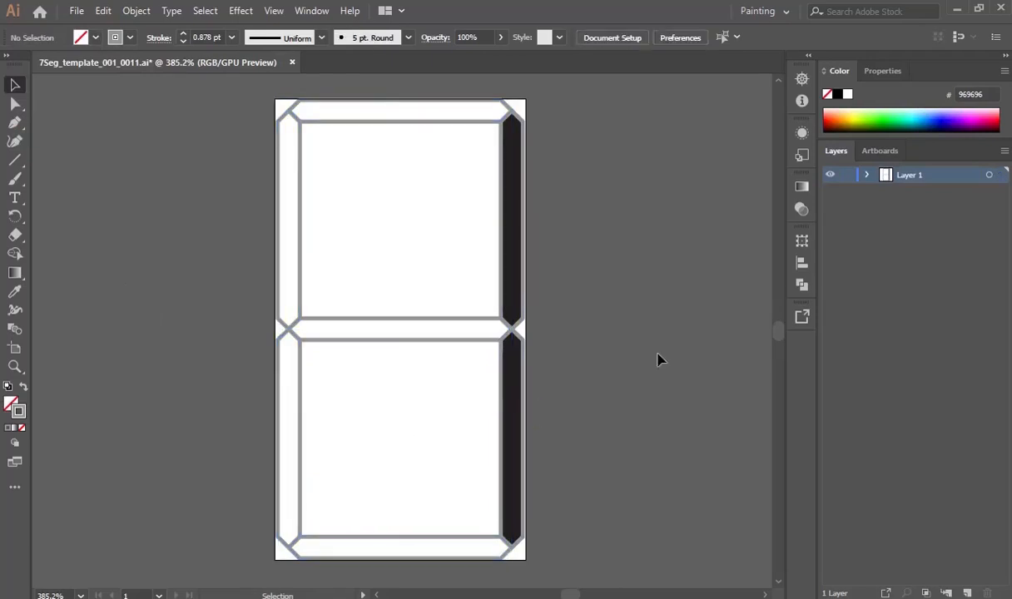
# Export the digit 1 as a transparent 1.png into the numbers folder.
pyautogui.click(78, 10)
pyautogui.moveTo(130, 288)
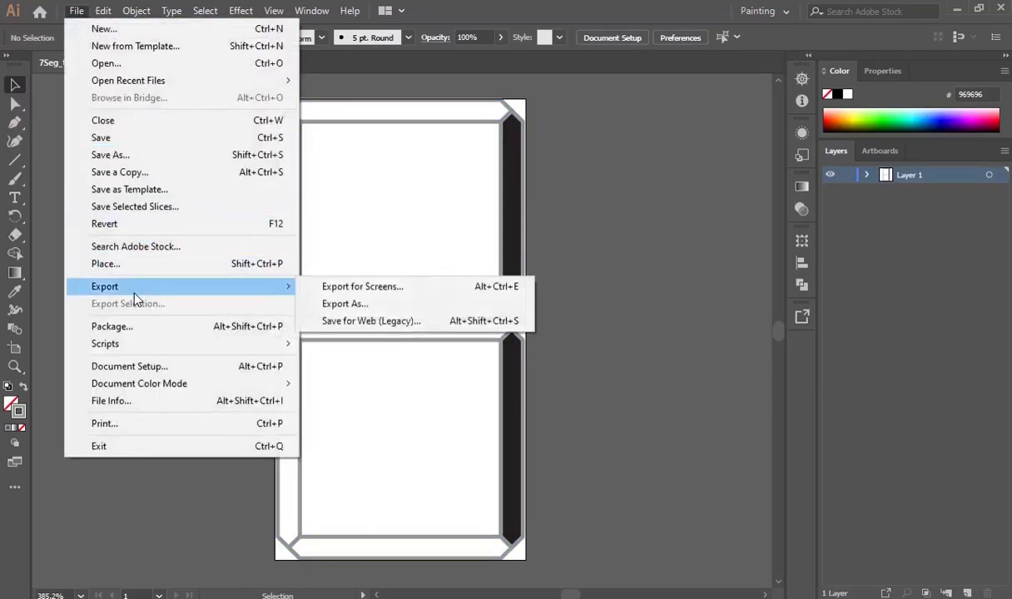
pyautogui.click(360, 311)
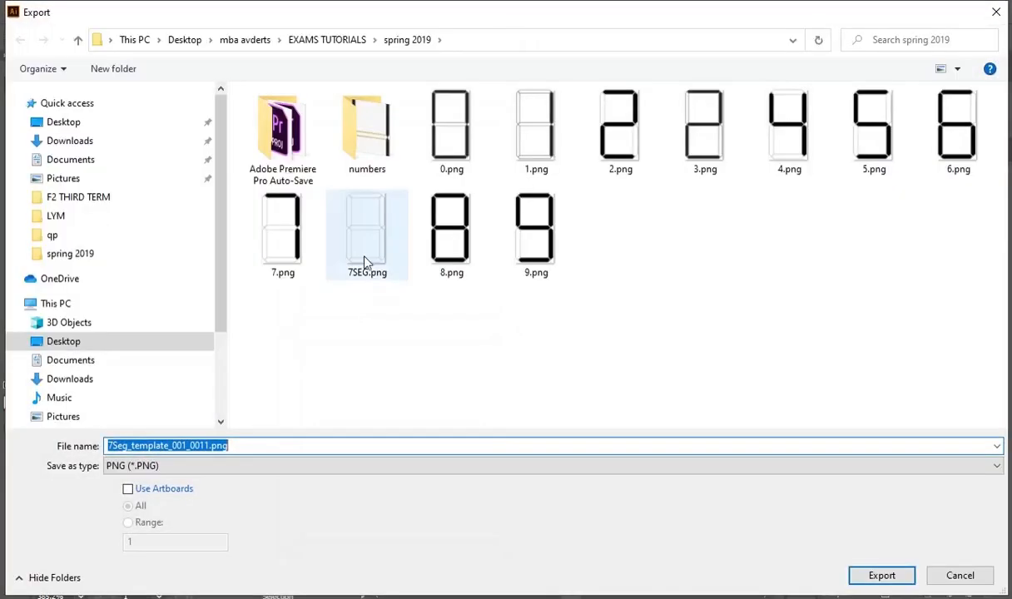
pyautogui.doubleClick(357, 141)
pyautogui.click(251, 447)
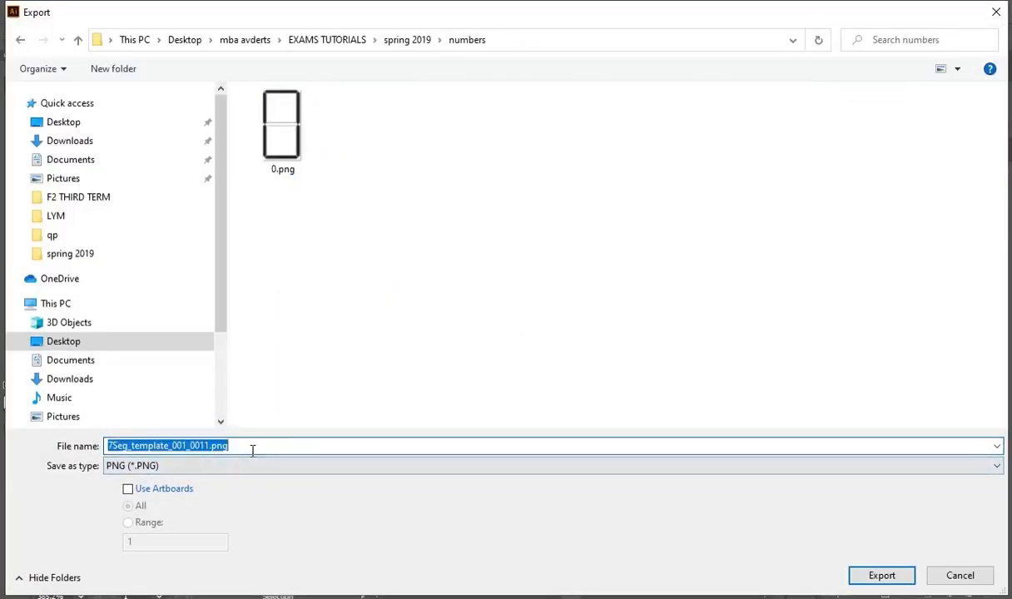
pyautogui.write('1')
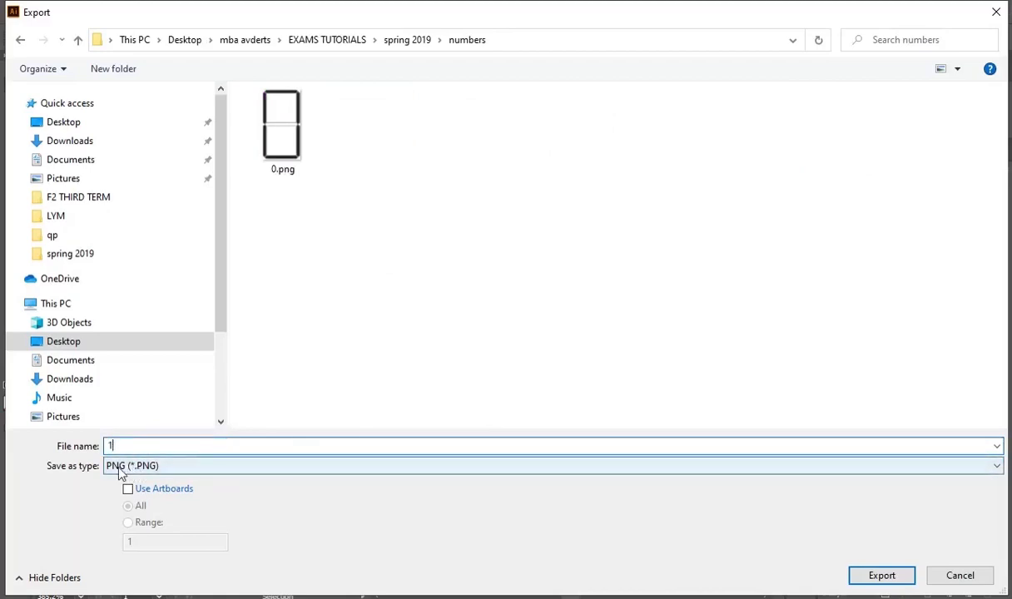
pyautogui.click(883, 576)
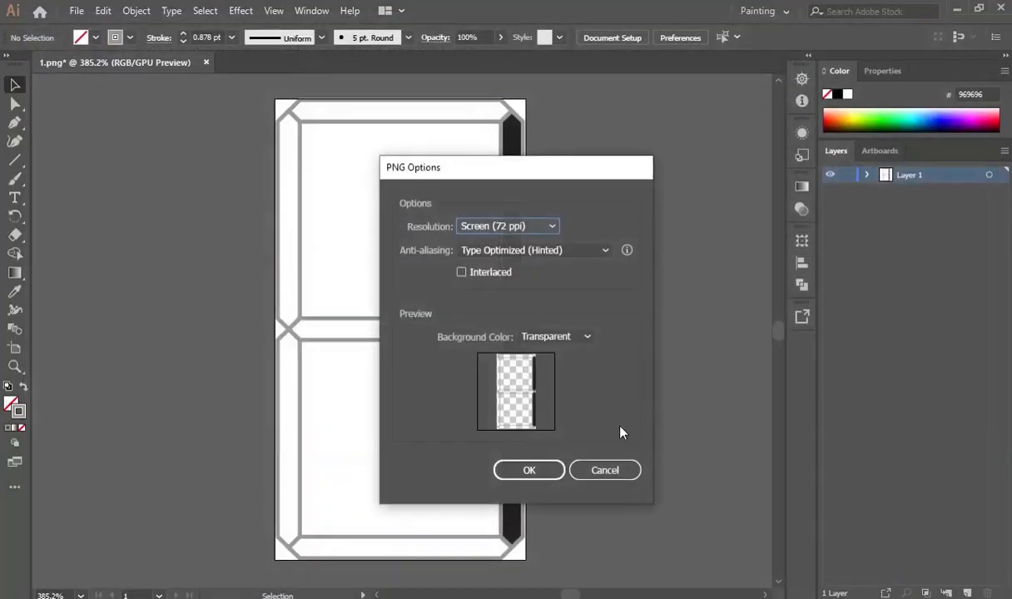
pyautogui.click(544, 472)
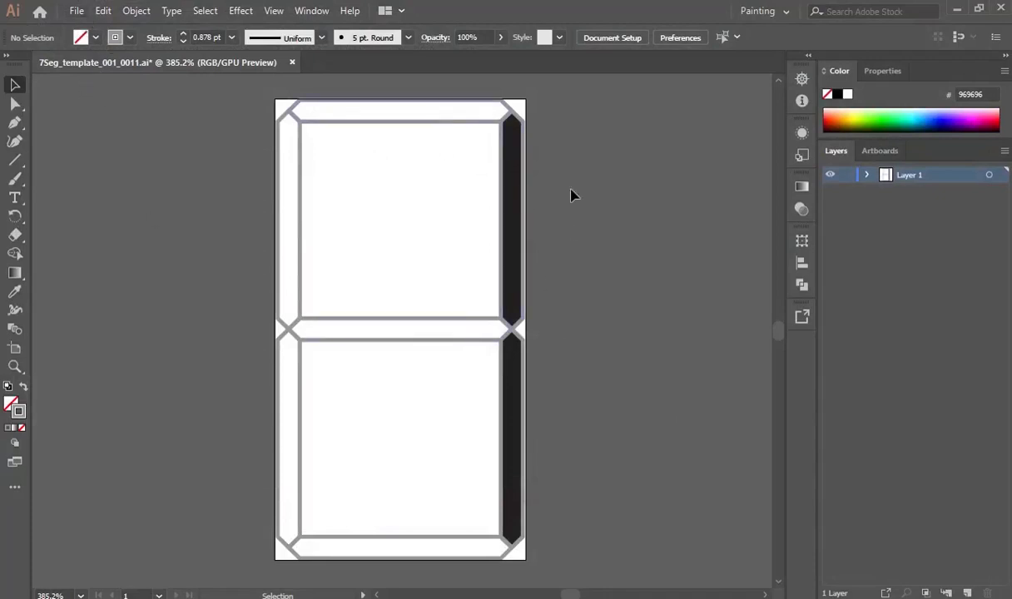
pyautogui.click(524, 212)
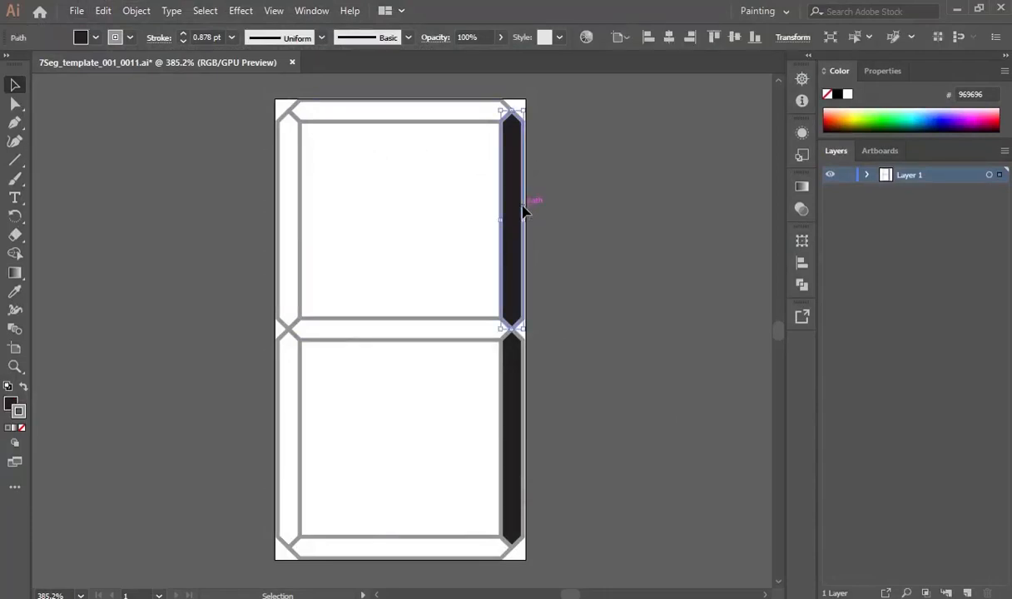
pyautogui.keyDown('shift'); pyautogui.click(525, 426); pyautogui.keyUp('shift')
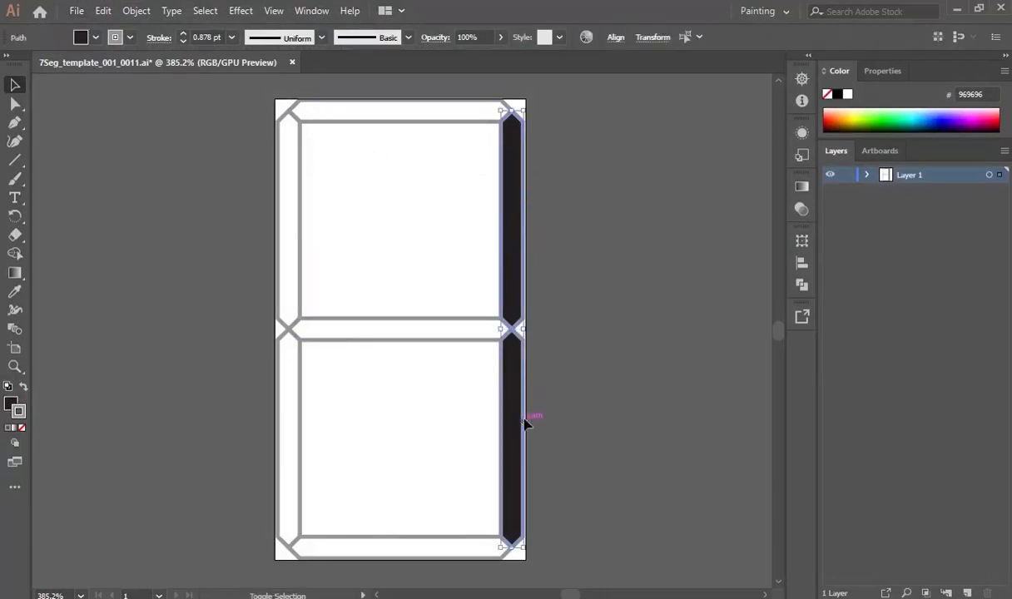
# Remove the fill from the right segments and fill the top and other selected segments black.
pyautogui.click(96, 38)
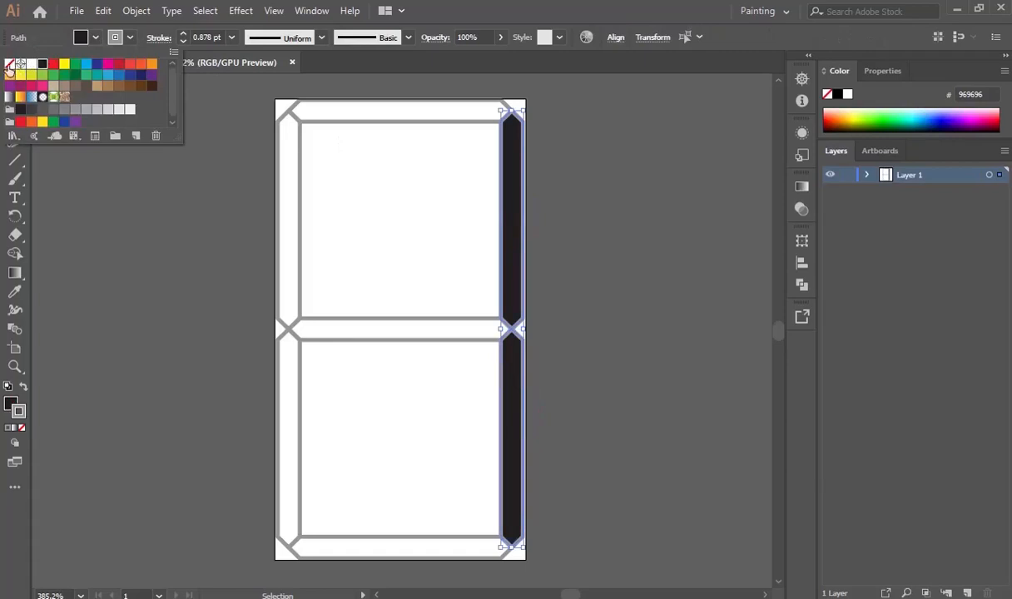
pyautogui.click(9, 64)
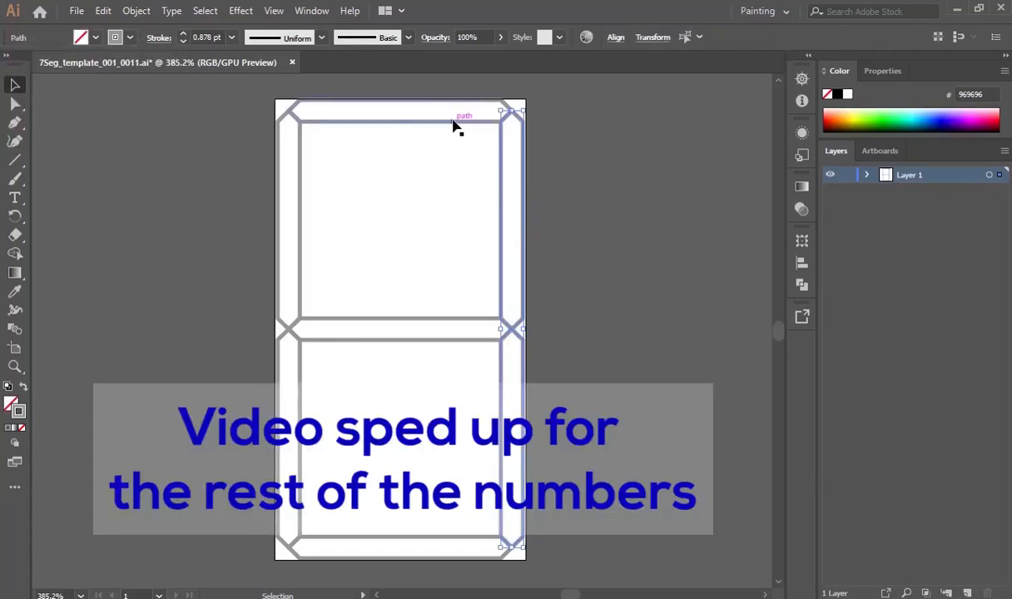
pyautogui.click(453, 125)
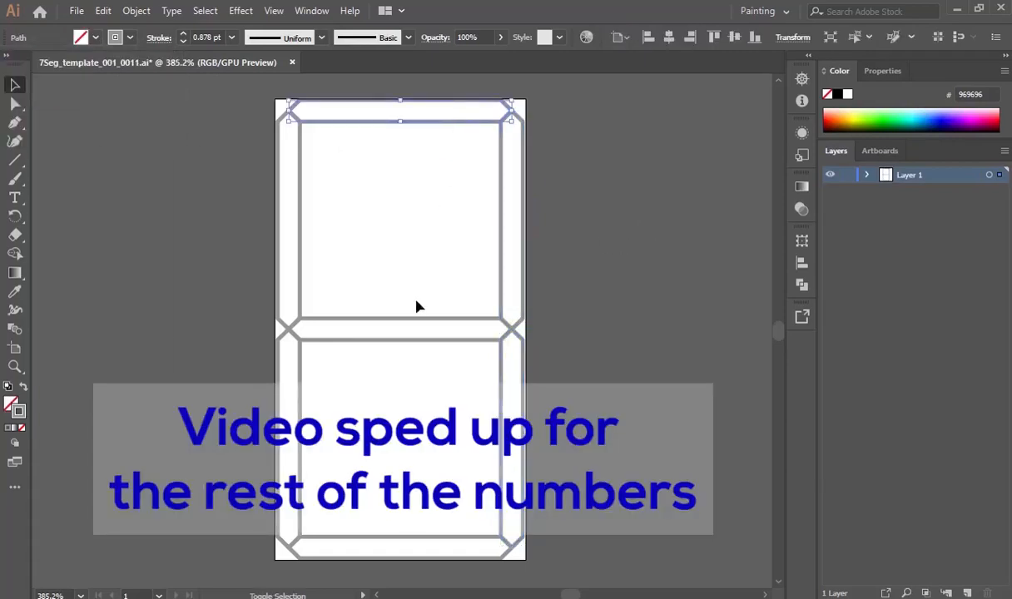
pyautogui.keyDown('shift'); pyautogui.click(522, 446); pyautogui.keyUp('shift')
pyautogui.click(85, 37)
pyautogui.click(45, 65)
pyautogui.click(523, 301)
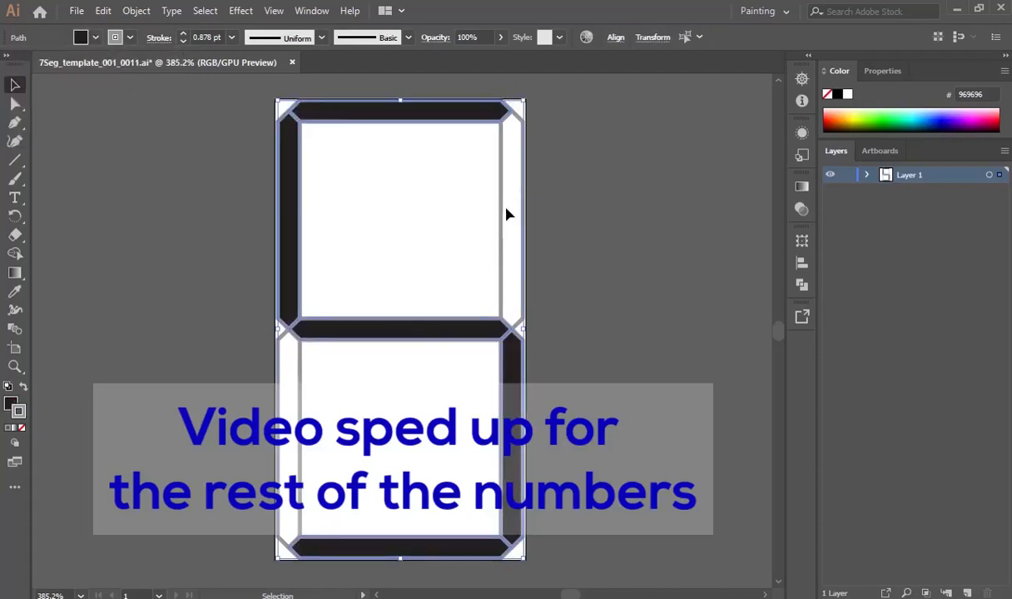
pyautogui.hotkey('ctrl', 'shift', 'a')
# Clear the upper-left segment's fill and fill the upper-right and lower-left segments black.
pyautogui.click(293, 253)
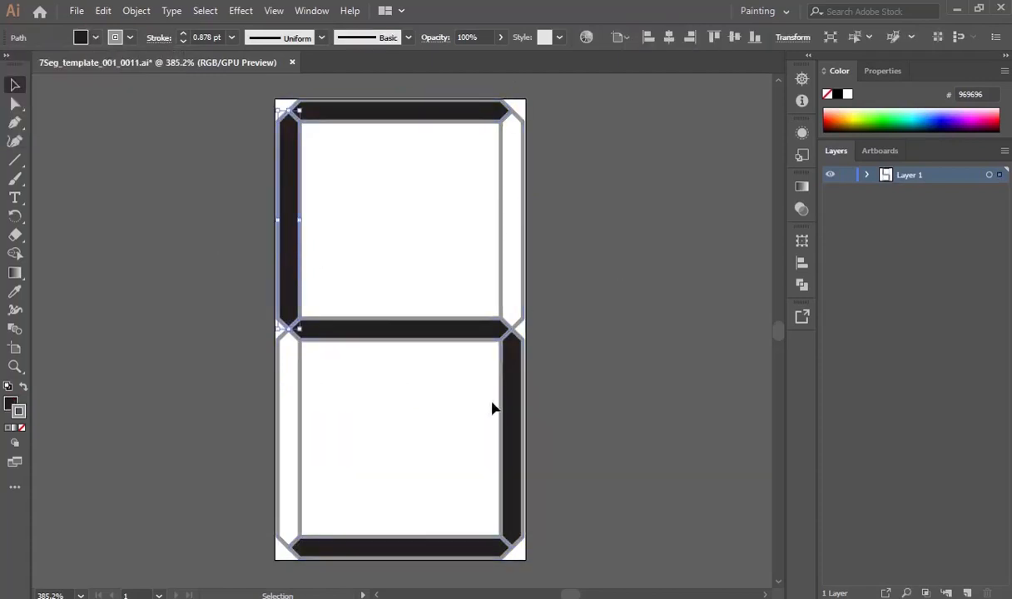
pyautogui.keyDown('shift'); pyautogui.click(298, 225); pyautogui.keyUp('shift')
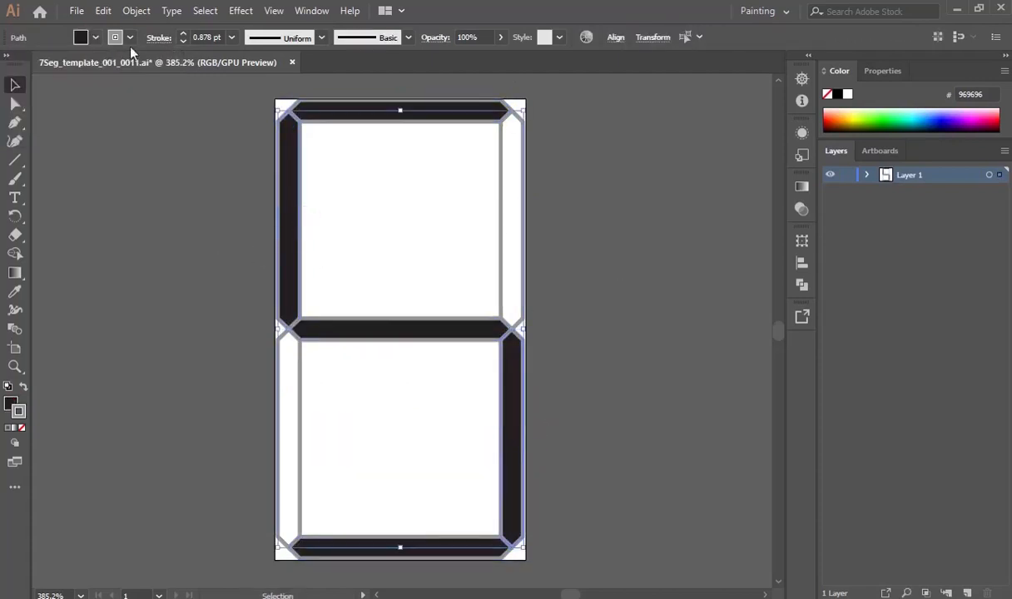
pyautogui.click(95, 37)
pyautogui.click(13, 65)
pyautogui.click(523, 215)
pyautogui.keyDown('shift'); pyautogui.click(301, 476); pyautogui.keyUp('shift')
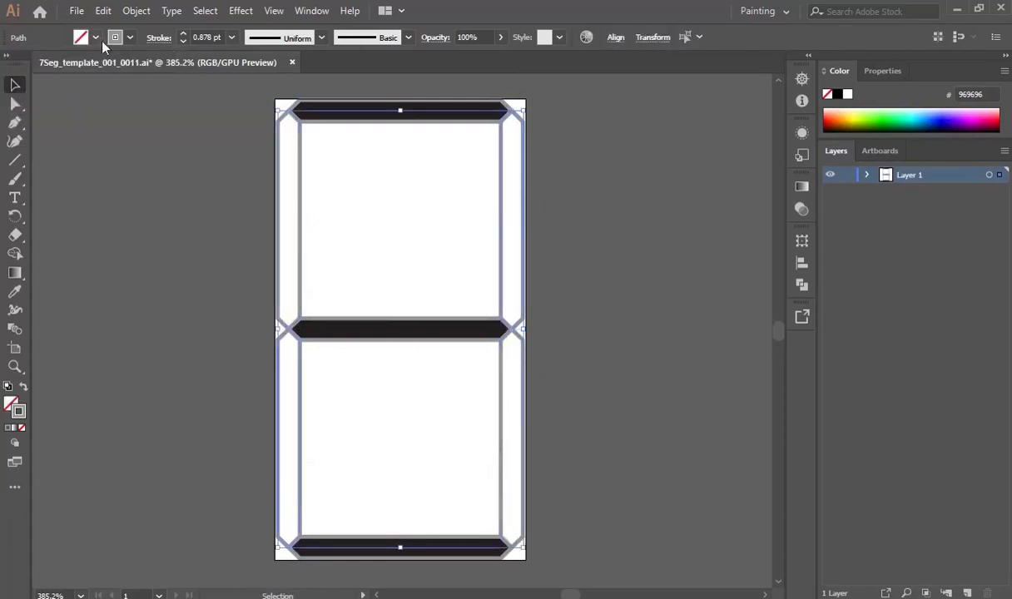
pyautogui.click(95, 38)
pyautogui.click(45, 66)
pyautogui.click(575, 313)
# Export the digit 2 as a transparent 2.png into the numbers folder.
pyautogui.click(76, 10)
pyautogui.moveTo(105, 289)
pyautogui.click(358, 304)
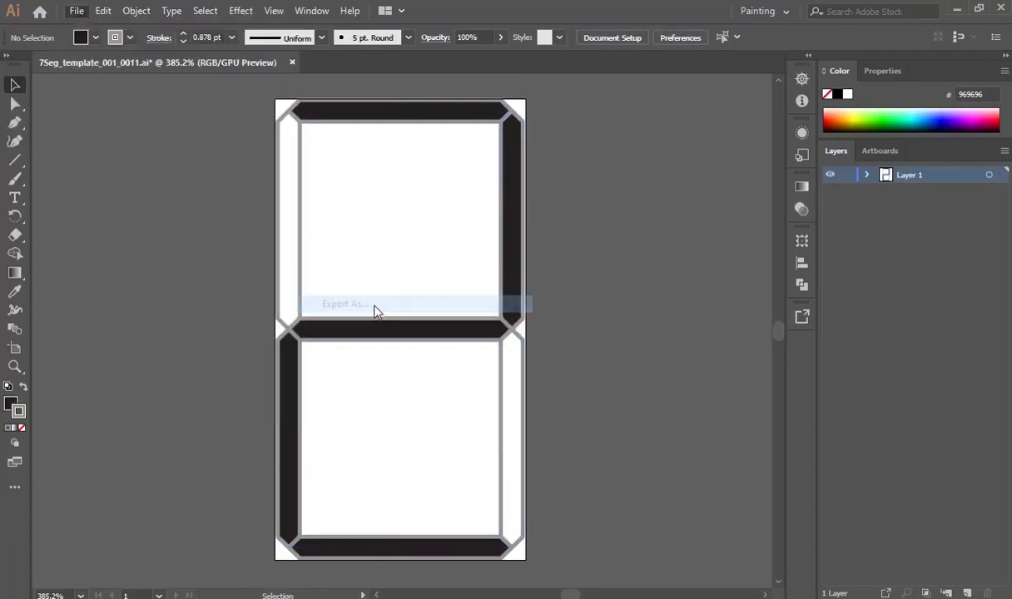
pyautogui.doubleClick(368, 108)
pyautogui.click(265, 441)
pyautogui.write('2')
pyautogui.press('Return')
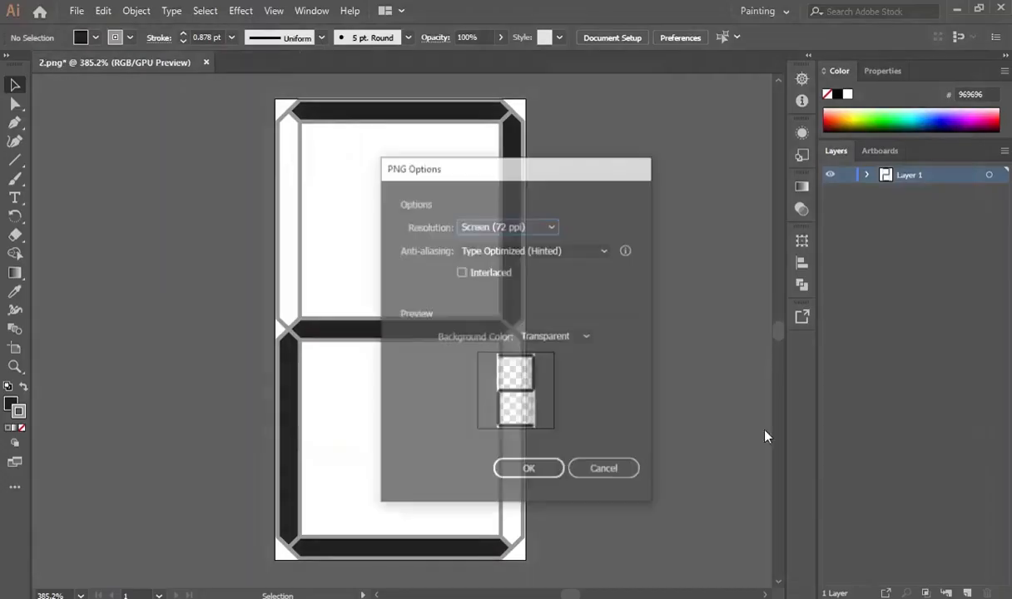
pyautogui.click(531, 466)
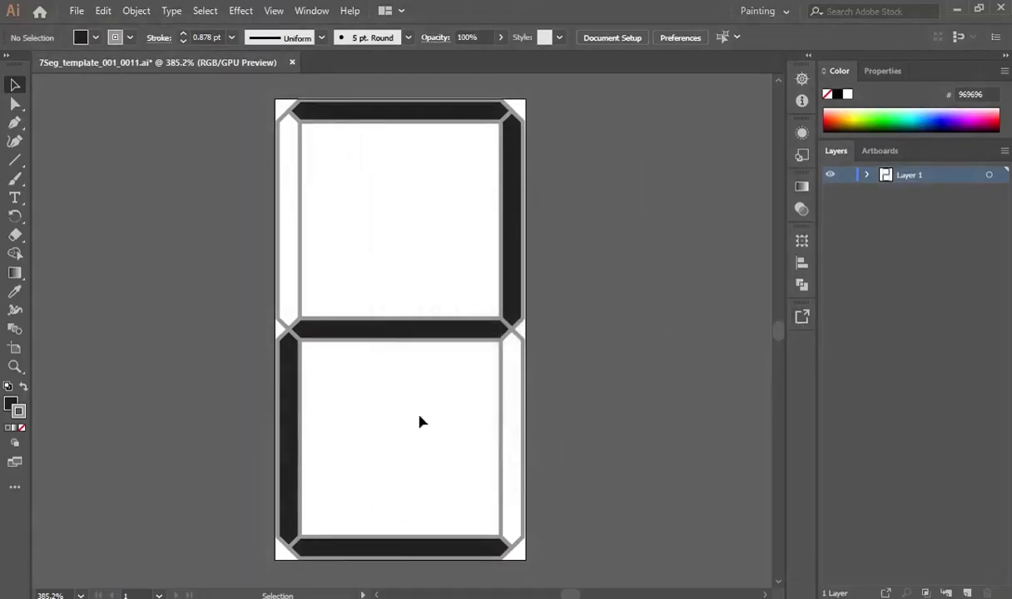
pyautogui.click(298, 445)
# Clear the lower-left segment's fill and fill the lower-right segment black to form a 3.
pyautogui.click(91, 40)
pyautogui.click(10, 63)
pyautogui.click(500, 416)
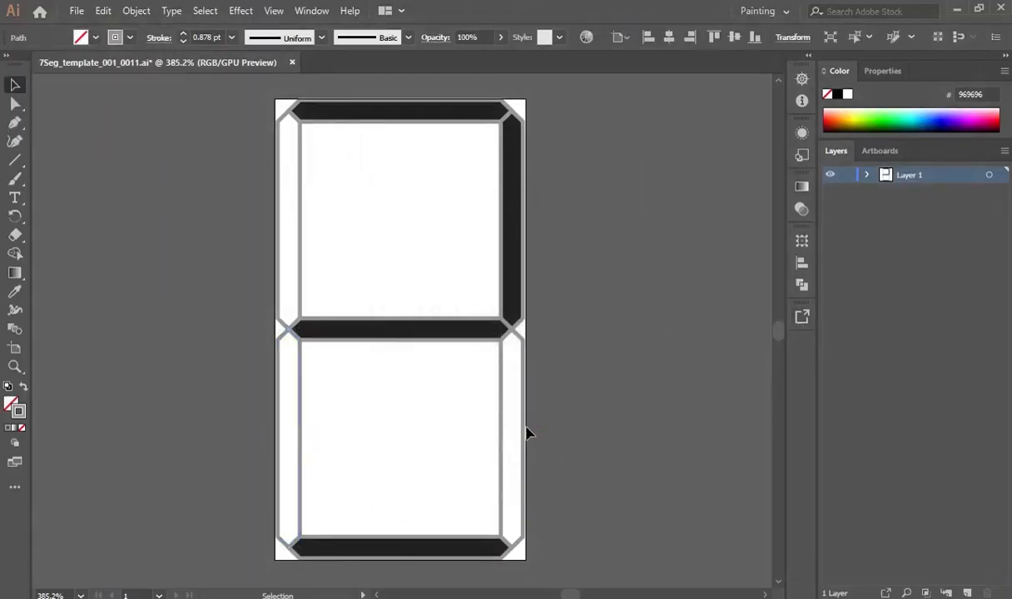
pyautogui.click(520, 432)
pyautogui.click(91, 39)
# Export the digit 3 as 3.png into the numbers folder.
pyautogui.click(9, 63)
pyautogui.click(75, 11)
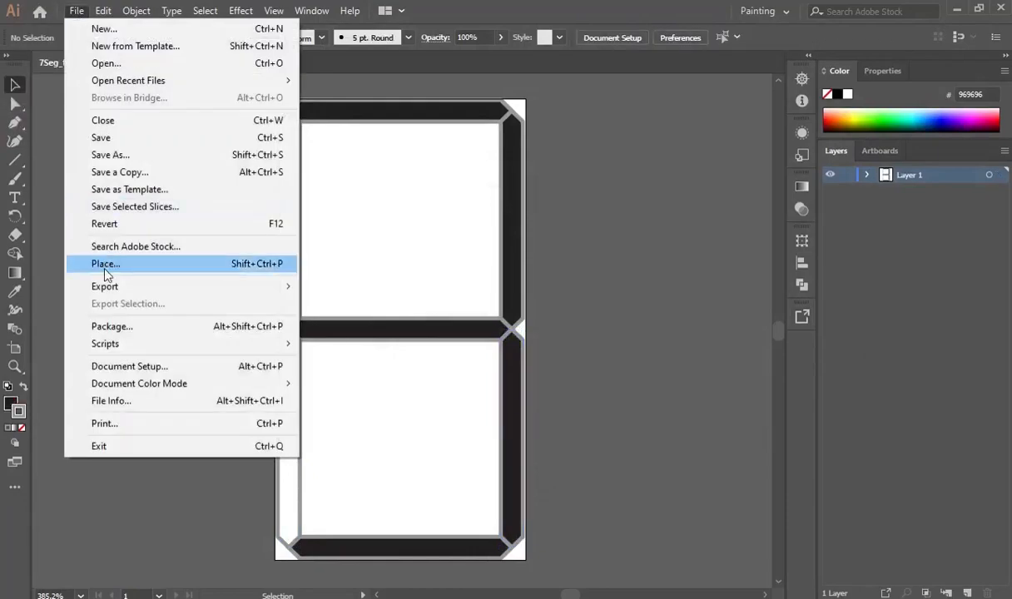
pyautogui.moveTo(113, 287)
pyautogui.click(361, 307)
pyautogui.doubleClick(370, 145)
pyautogui.write('3')
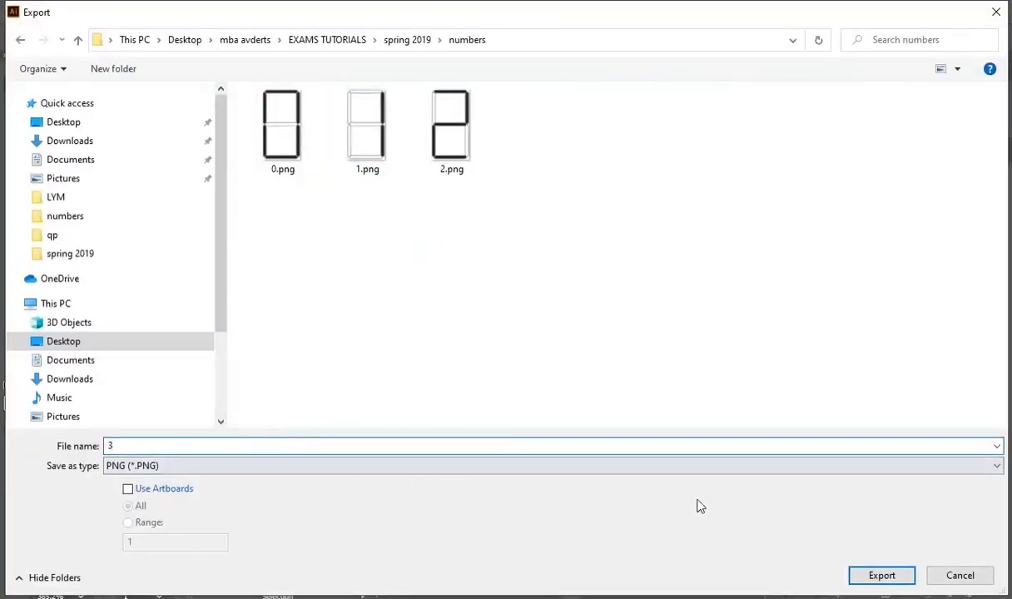
pyautogui.press('Return')
pyautogui.press('Return')
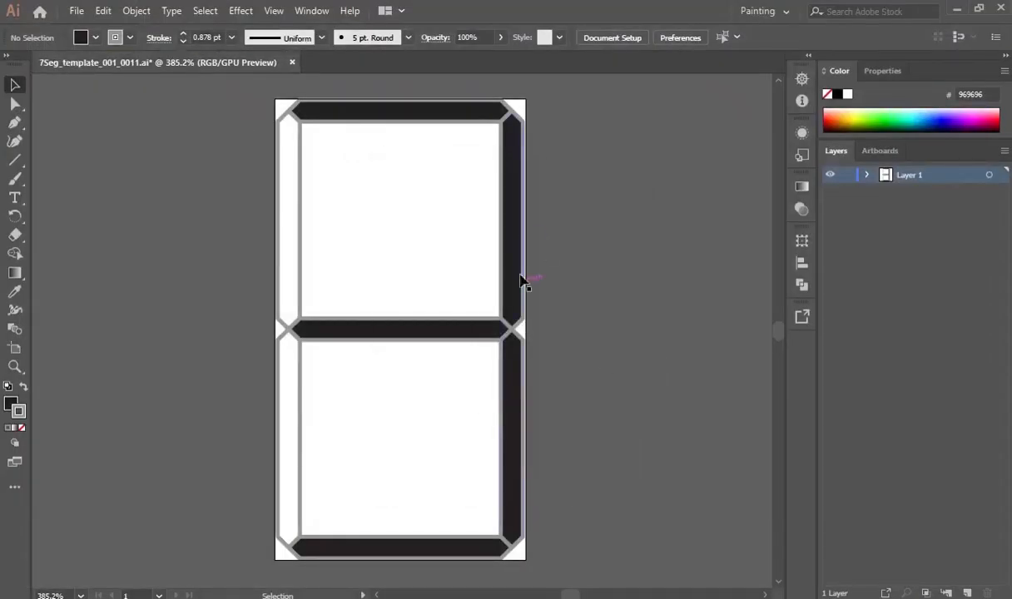
# Clear the top and bottom segment fills and fill both upper side segments black to form a 4.
pyautogui.click(523, 272)
pyautogui.click(96, 37)
pyautogui.click(9, 63)
pyautogui.click(449, 119)
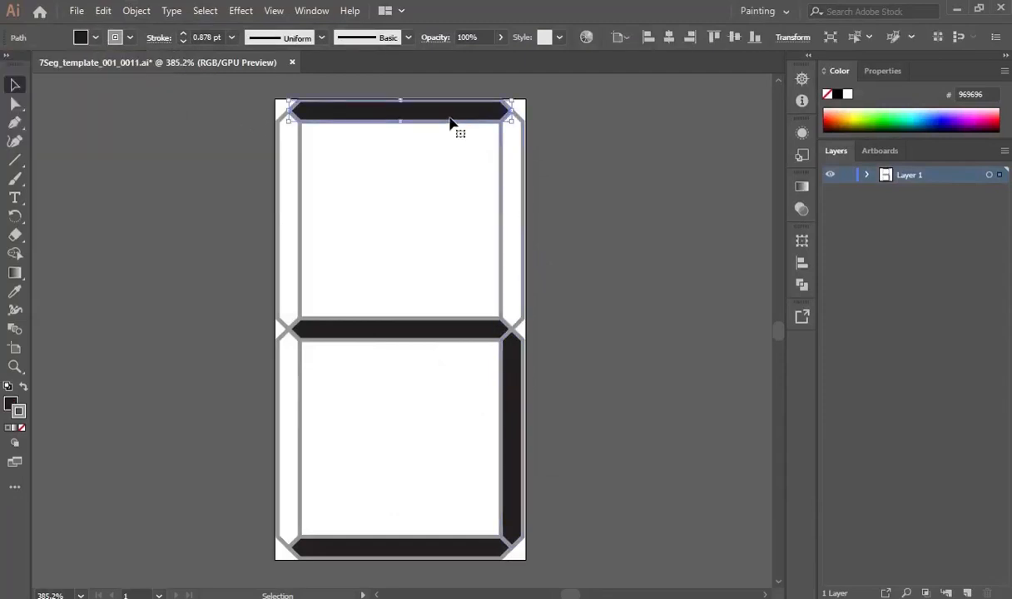
pyautogui.click(83, 40)
pyautogui.click(10, 64)
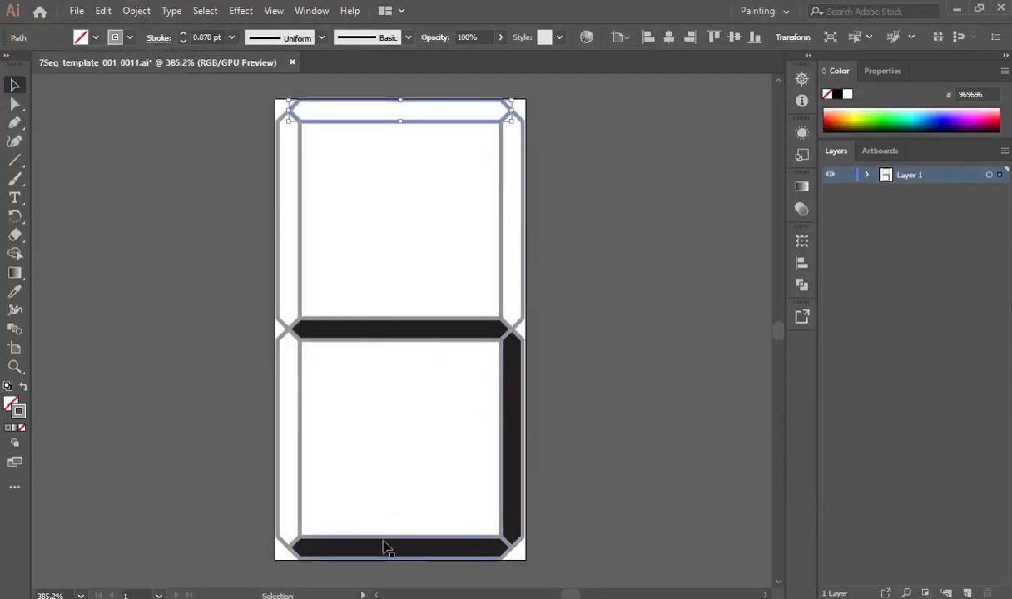
pyautogui.click(96, 38)
pyautogui.click(9, 64)
pyautogui.click(523, 266)
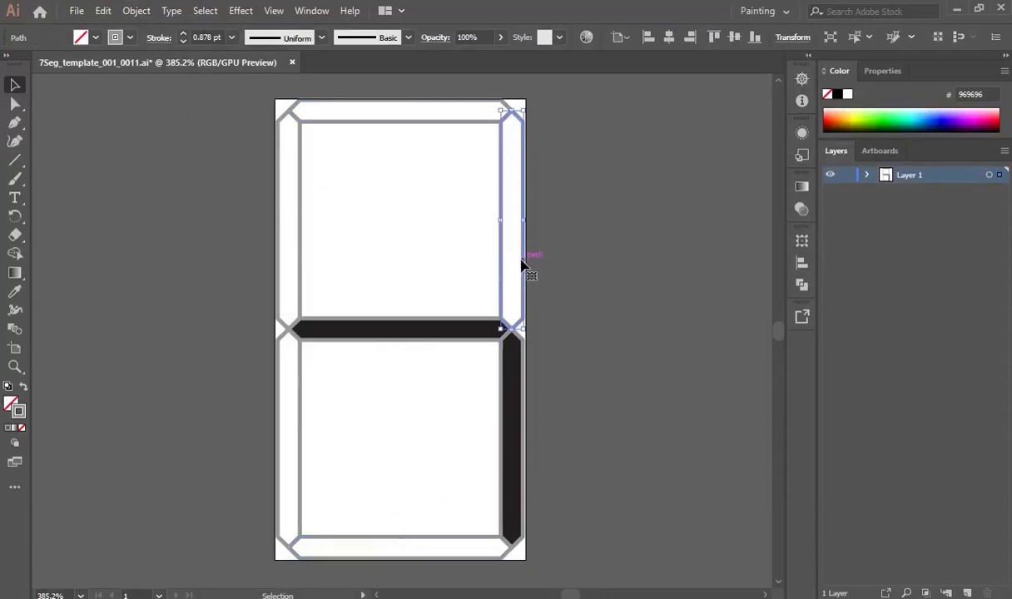
pyautogui.keyDown('shift'); pyautogui.click(299, 230); pyautogui.keyUp('shift')
pyautogui.click(95, 37)
pyautogui.click(41, 63)
pyautogui.click(661, 226)
# Export the digit 4 as 4.png, accepting the PNG options.
pyautogui.click(76, 10)
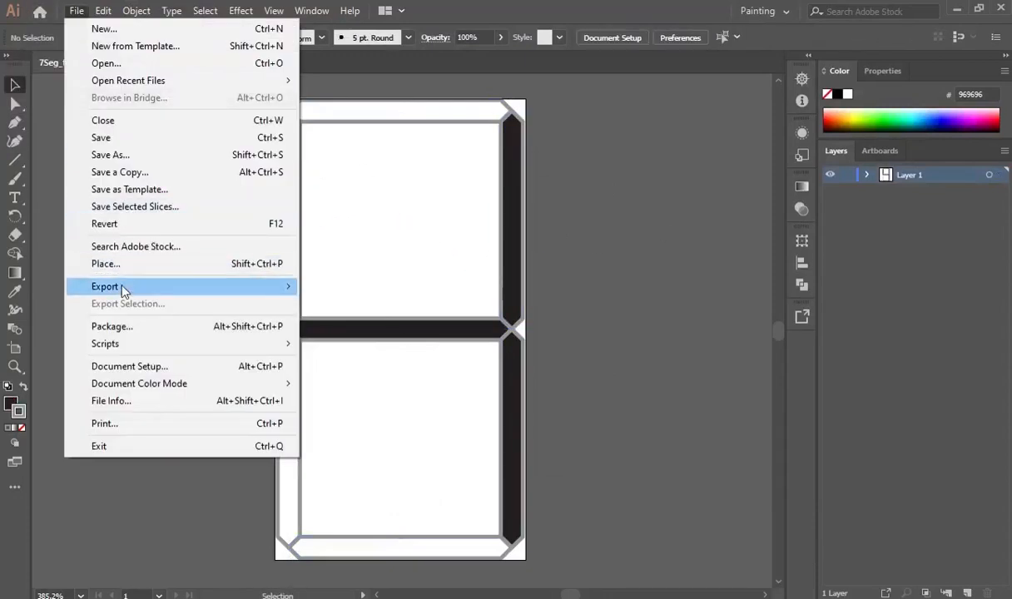
pyautogui.moveTo(122, 287)
pyautogui.click(337, 304)
pyautogui.click(302, 449)
pyautogui.write('4')
pyautogui.press('Return')
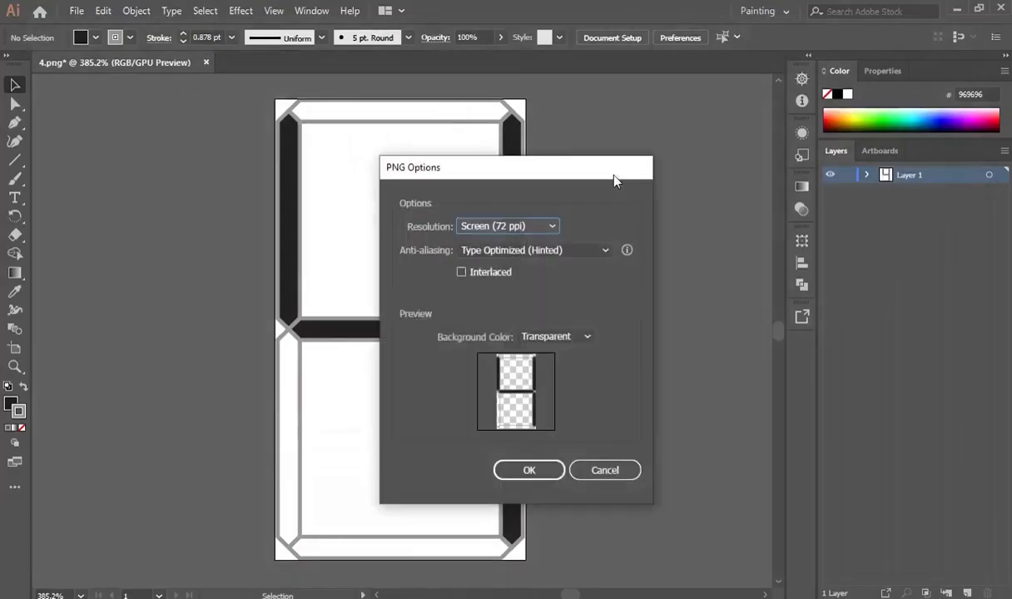
pyautogui.press('Return')
# Clear the upper-right segment and fill the top and bottom segments black to form a 5.
pyautogui.click(511, 250)
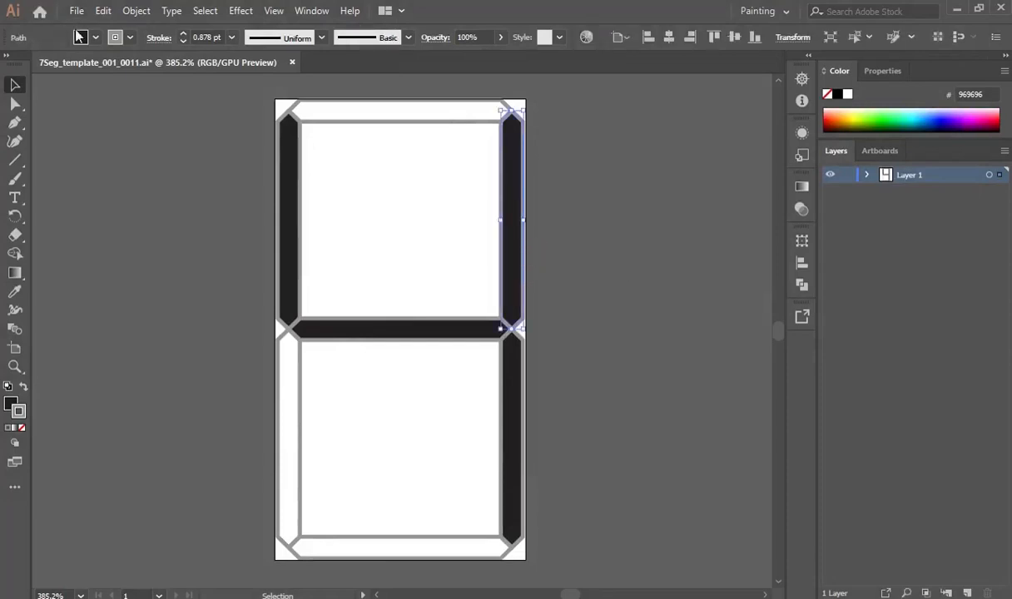
pyautogui.click(79, 38)
pyautogui.click(12, 70)
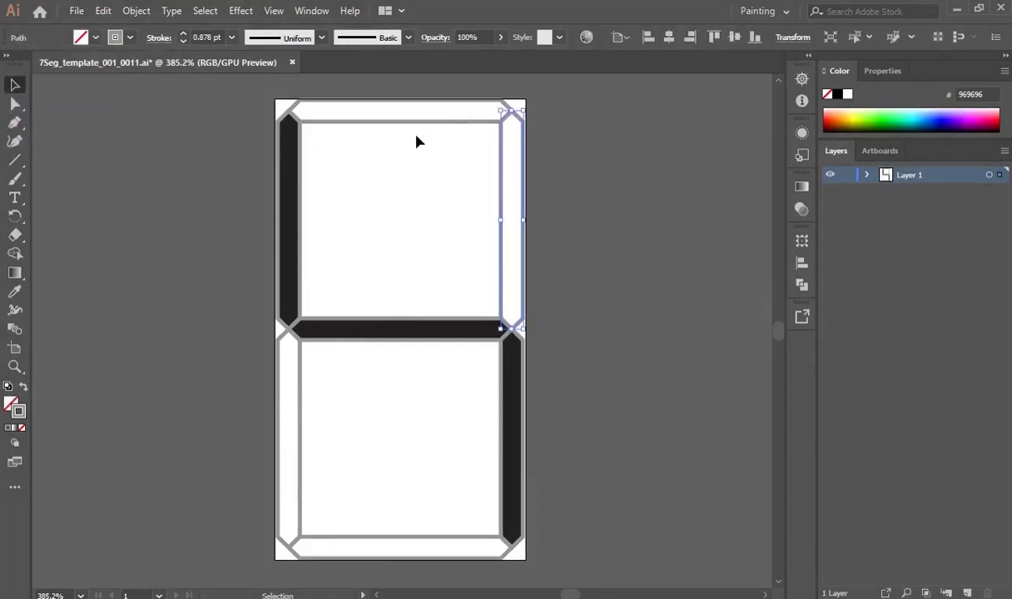
pyautogui.keyDown('shift'); pyautogui.click(397, 538); pyautogui.keyUp('shift')
pyautogui.click(93, 36)
pyautogui.click(43, 69)
pyautogui.click(280, 102)
# Export the digit 5 as 5.png into the numbers folder.
pyautogui.click(77, 11)
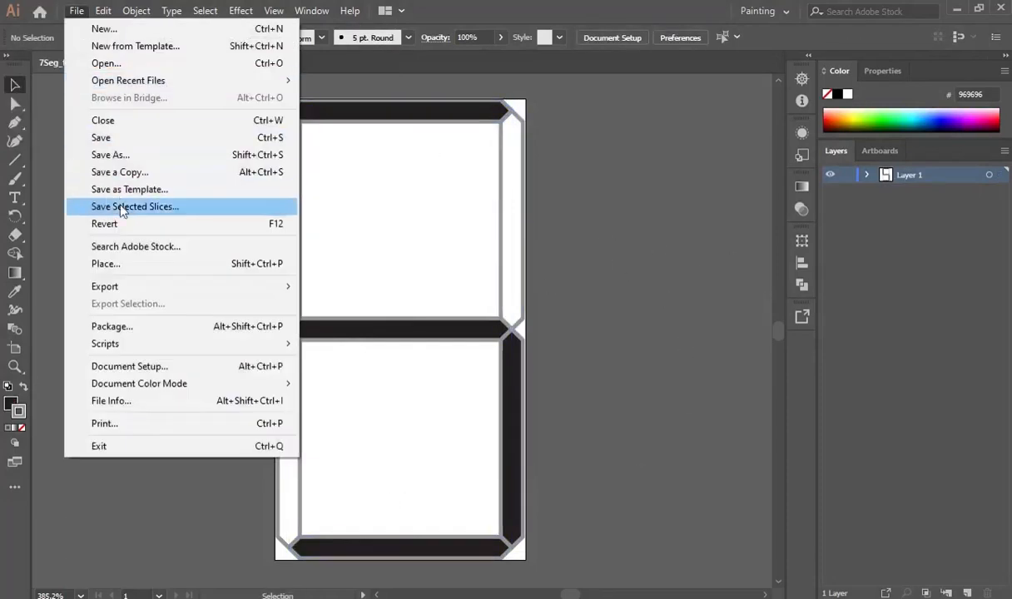
pyautogui.moveTo(133, 287)
pyautogui.click(382, 306)
pyautogui.doubleClick(356, 139)
pyautogui.click(598, 446)
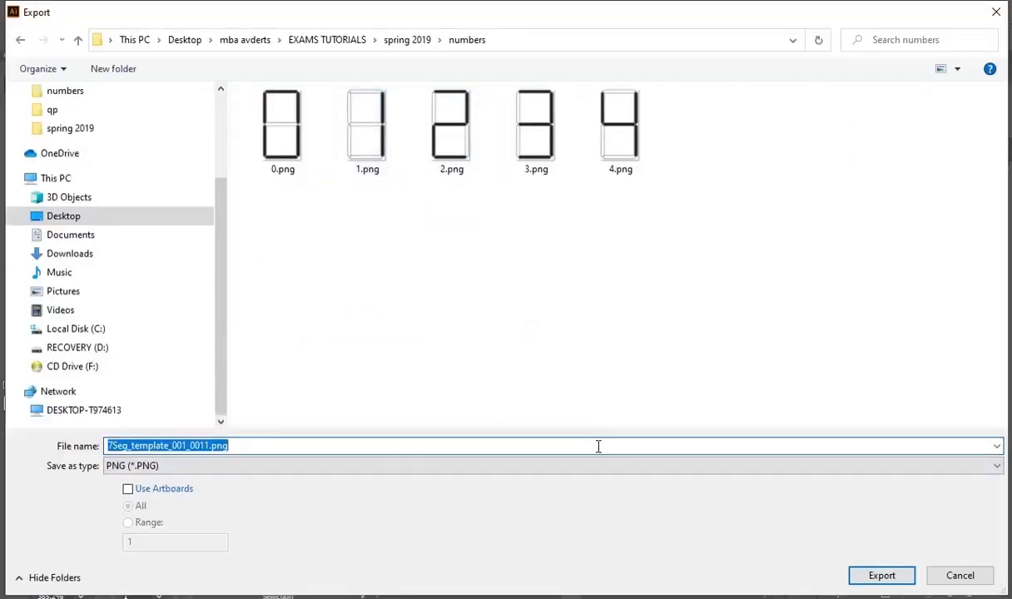
pyautogui.write('5')
pyautogui.press('Return')
pyautogui.press('Return')
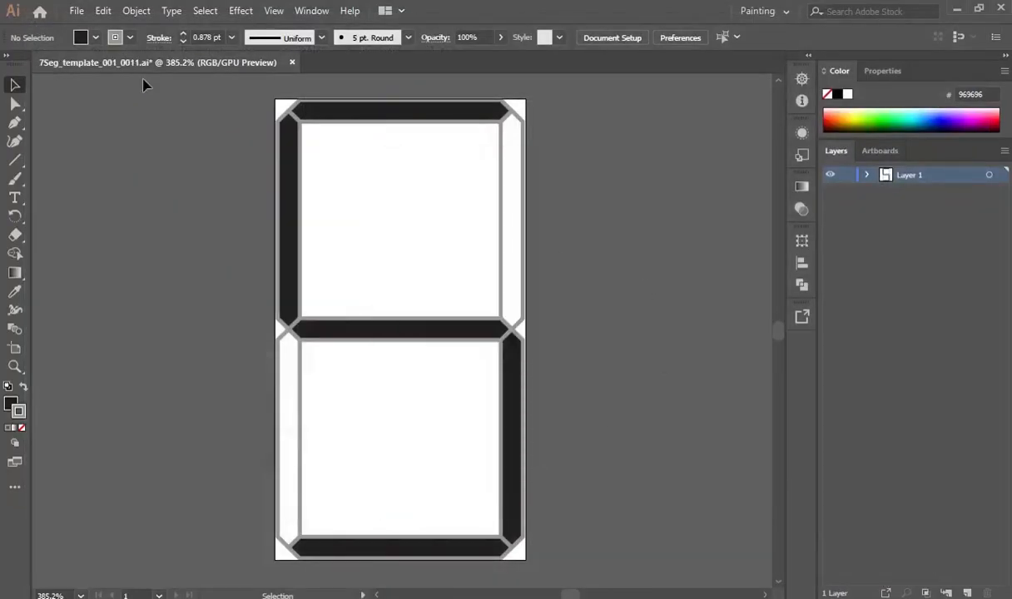
# Fill the lower-left segment black and export digit 6 as 6.png in the numbers folder.
pyautogui.click(301, 470)
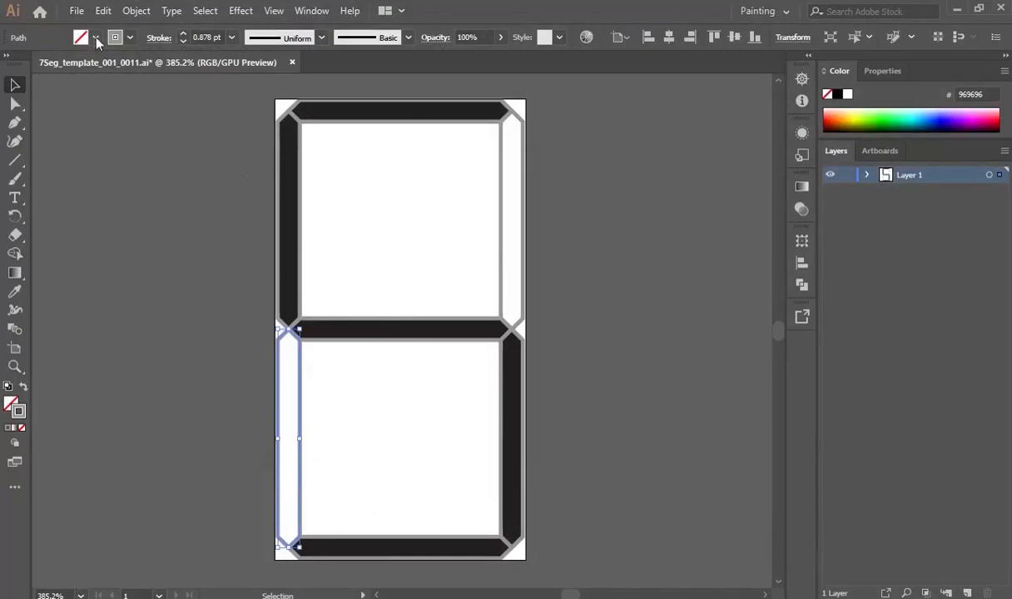
pyautogui.click(642, 287)
pyautogui.click(76, 10)
pyautogui.moveTo(278, 286)
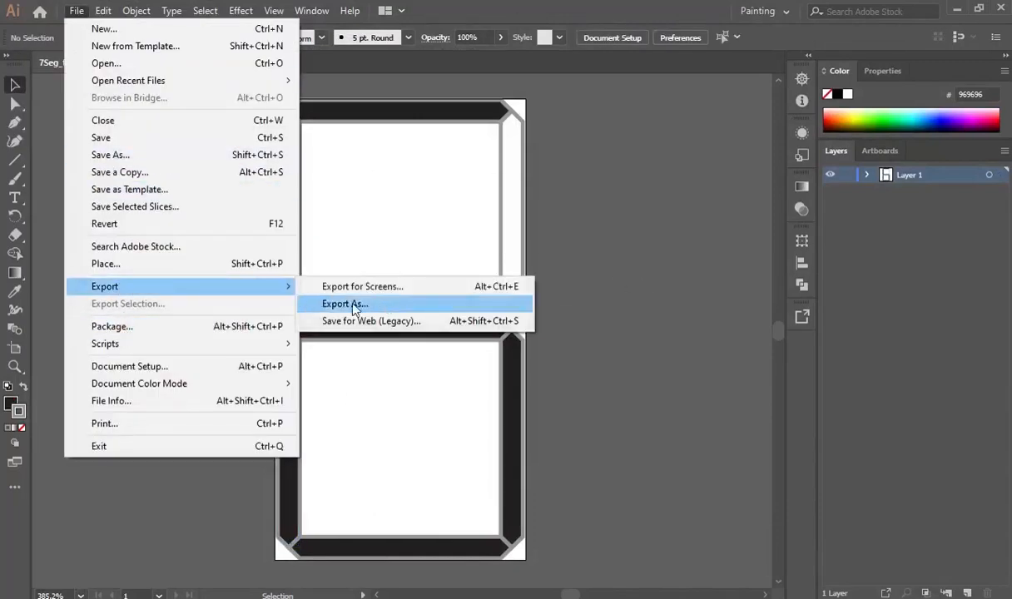
pyautogui.click(353, 305)
pyautogui.doubleClick(373, 130)
pyautogui.moveTo(106, 445); pyautogui.dragTo(285, 446)
pyautogui.write('6')
pyautogui.click(896, 574)
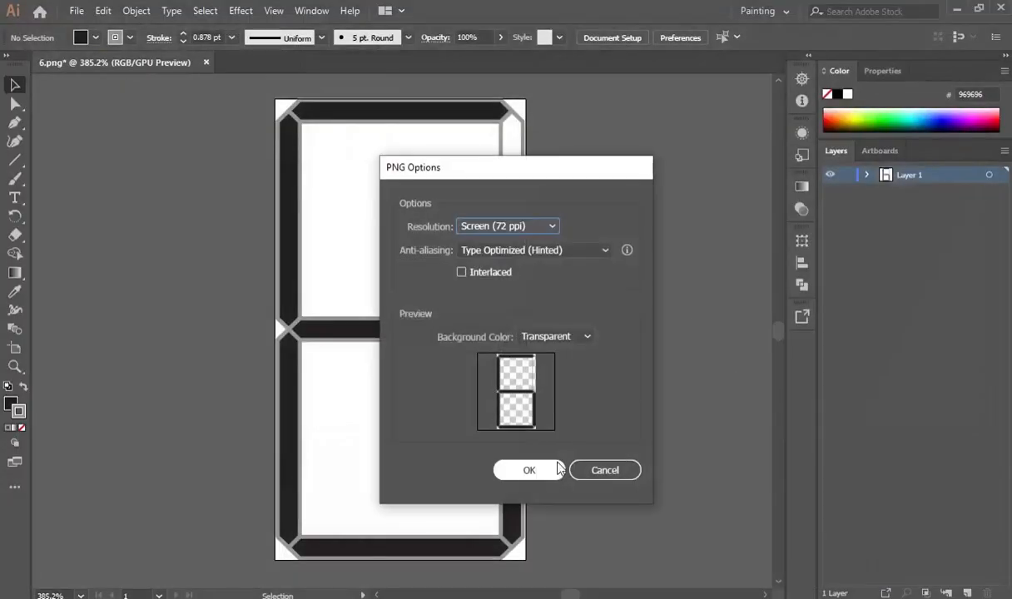
pyautogui.click(556, 471)
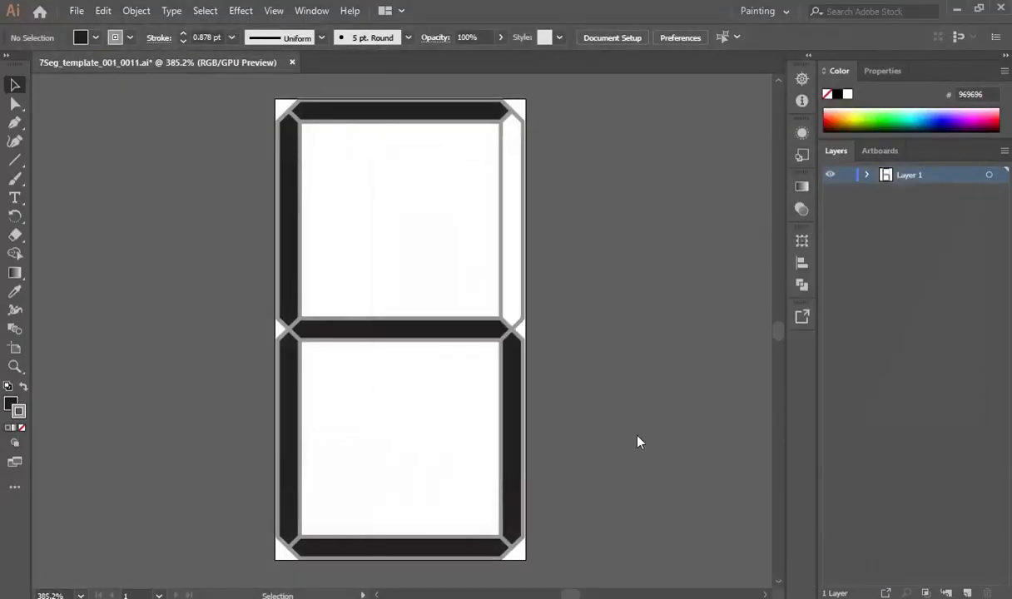
# Clear the upper-left, middle, lower-left and bottom segments and fill the upper-right segment black.
pyautogui.click(302, 288)
pyautogui.keyDown('shift'); pyautogui.click(412, 330); pyautogui.keyUp('shift')
pyautogui.keyDown('shift'); pyautogui.click(298, 458); pyautogui.keyUp('shift')
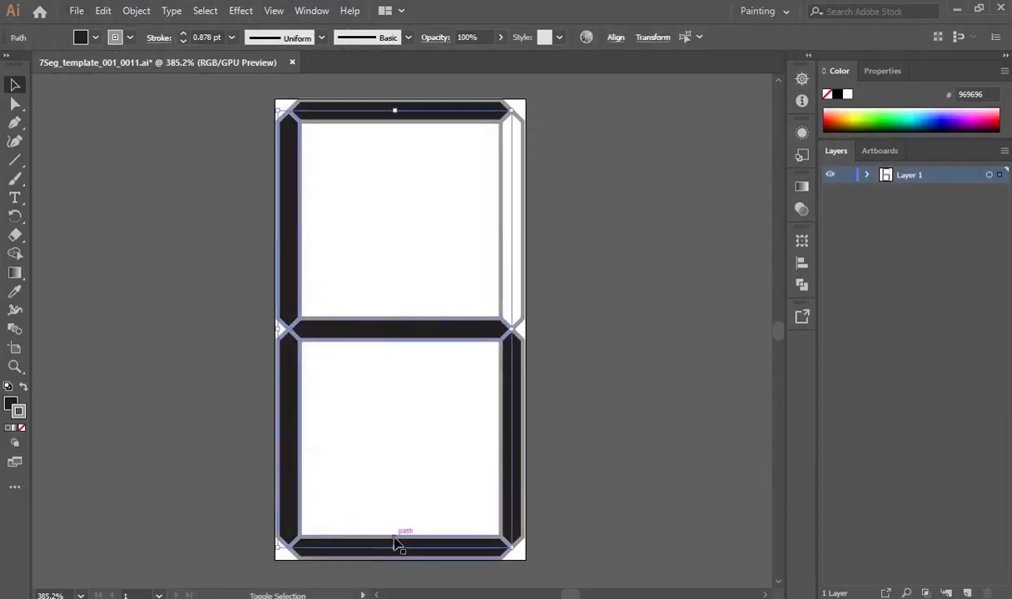
pyautogui.click(96, 37)
pyautogui.click(11, 63)
pyautogui.click(326, 184)
pyautogui.click(523, 254)
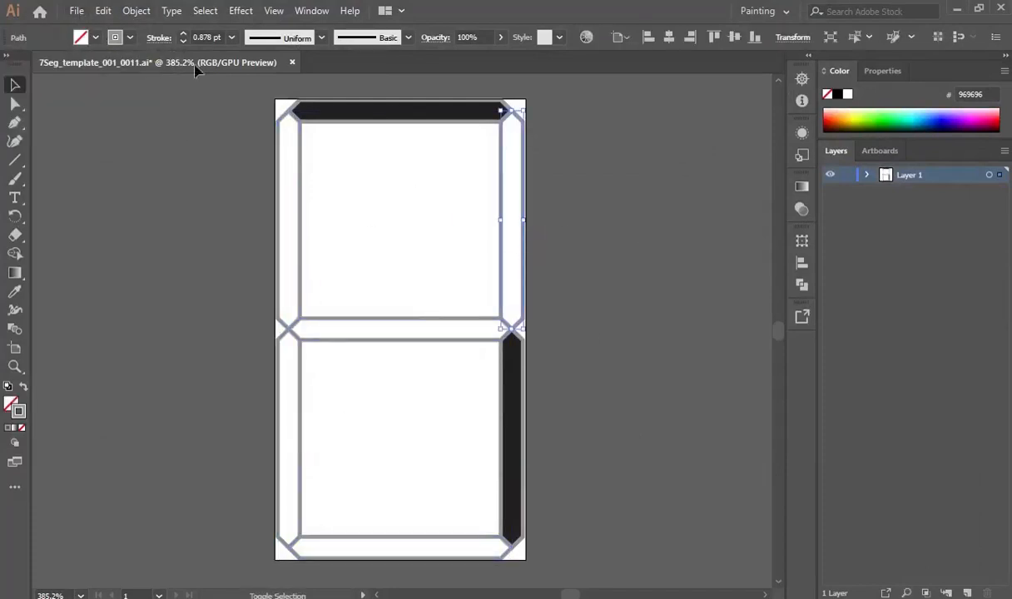
pyautogui.keyDown('shift'); pyautogui.click(81, 37); pyautogui.keyUp('shift')
pyautogui.click(81, 40)
pyautogui.click(54, 65)
pyautogui.click(733, 223)
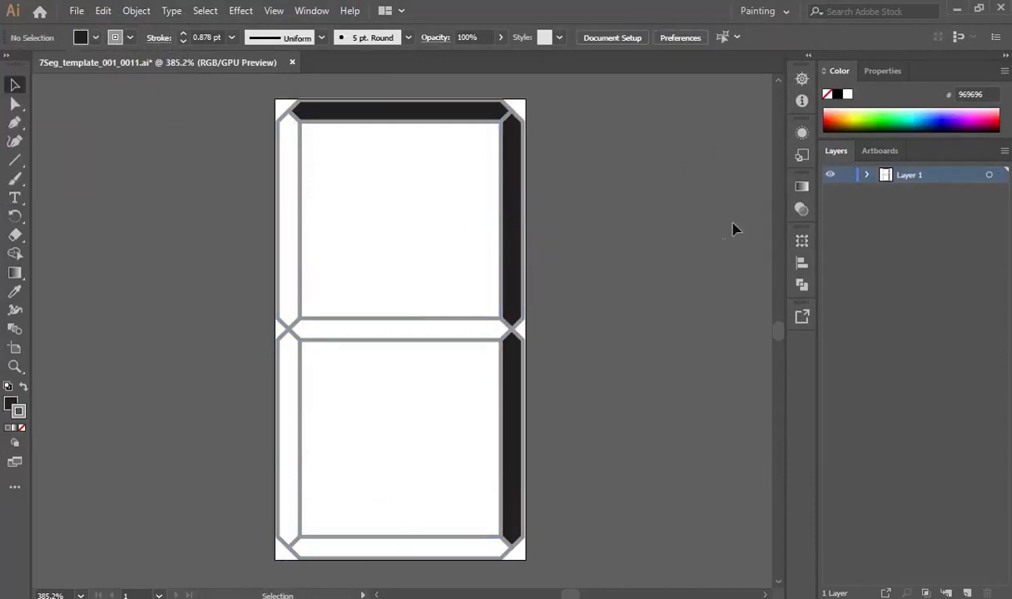
# Export digit 7 as 7.png.
pyautogui.click(77, 11)
pyautogui.click(341, 303)
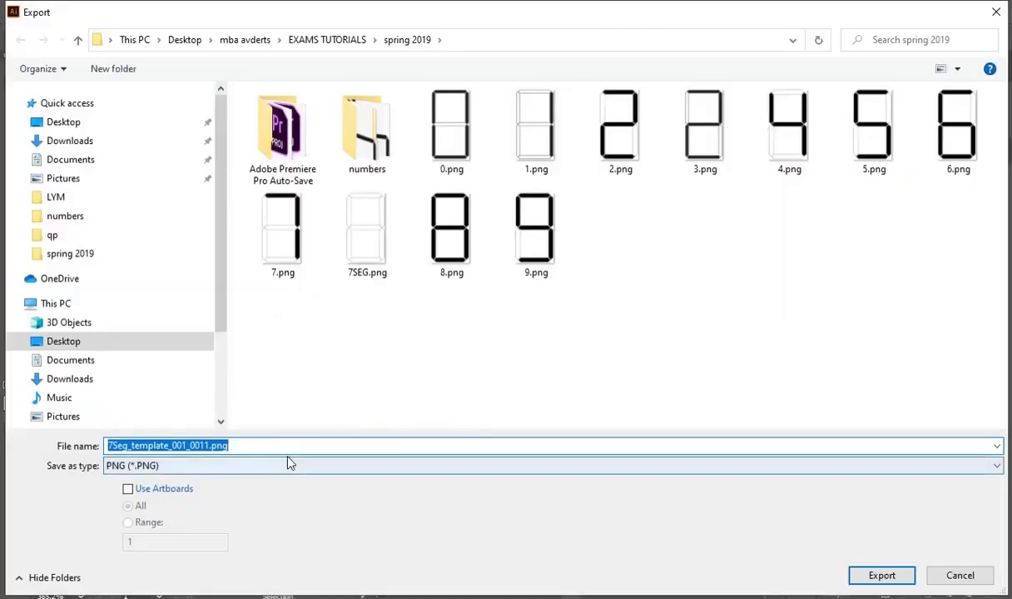
pyautogui.write('7')
pyautogui.press('Return')
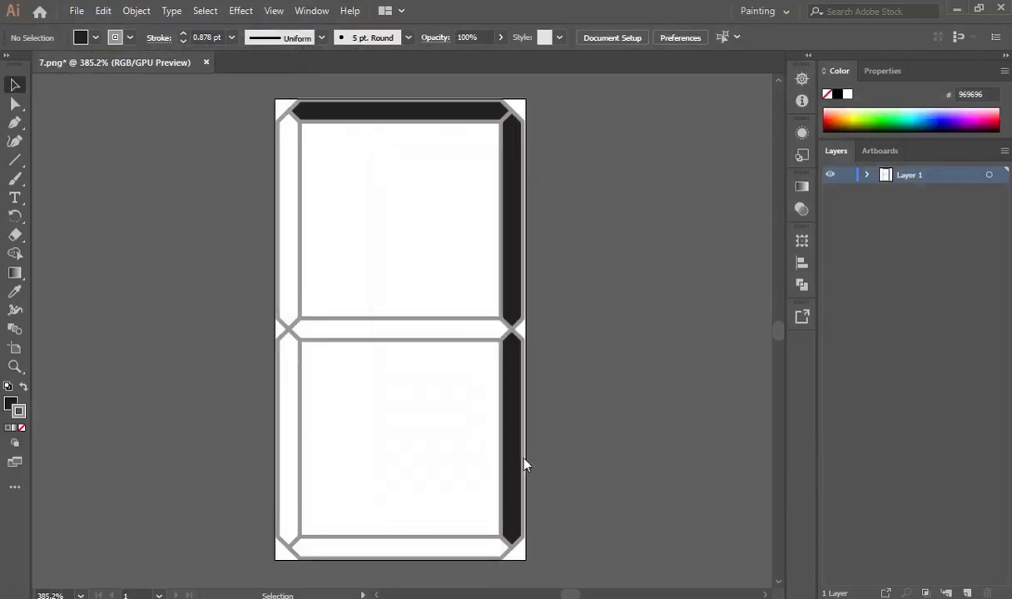
# Fill the middle, upper-left, lower-left and bottom segments black to form digit 8.
pyautogui.click(419, 341)
pyautogui.keyDown('shift'); pyautogui.click(300, 208); pyautogui.keyUp('shift')
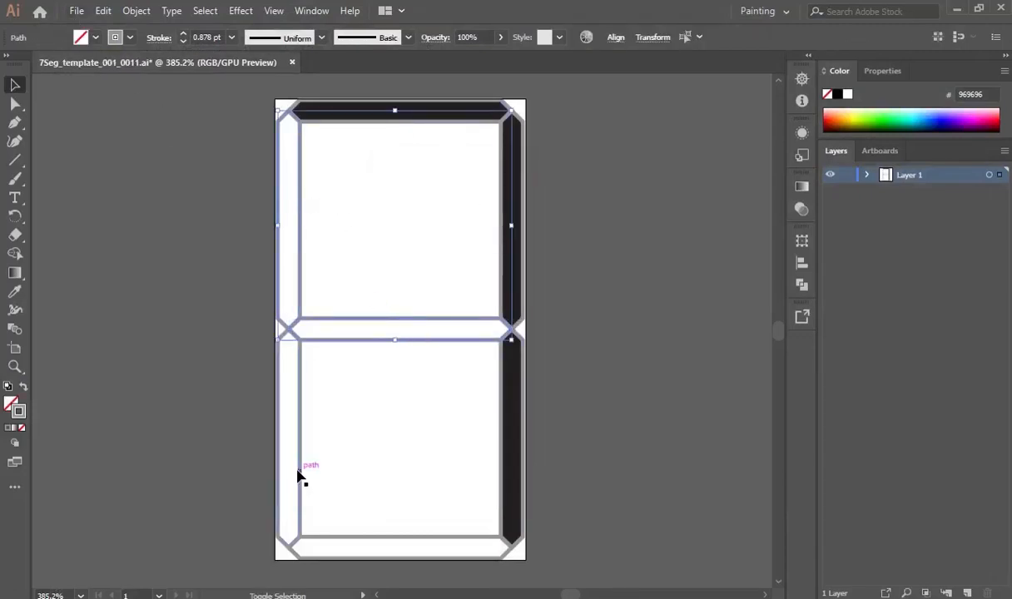
pyautogui.keyDown('shift'); pyautogui.click(298, 471); pyautogui.keyUp('shift')
pyautogui.keyDown('shift'); pyautogui.click(424, 539); pyautogui.keyUp('shift')
pyautogui.click(95, 38)
pyautogui.click(46, 64)
pyautogui.click(575, 243)
# Export digit 8 as 8.png with the default PNG options.
pyautogui.click(76, 10)
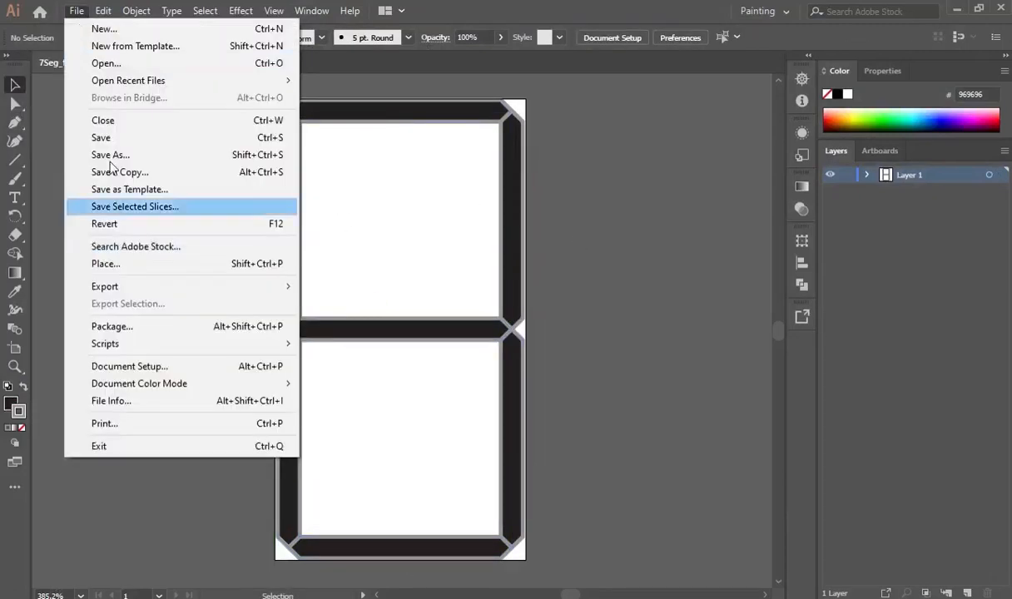
pyautogui.moveTo(91, 284)
pyautogui.click(368, 303)
pyautogui.click(245, 449)
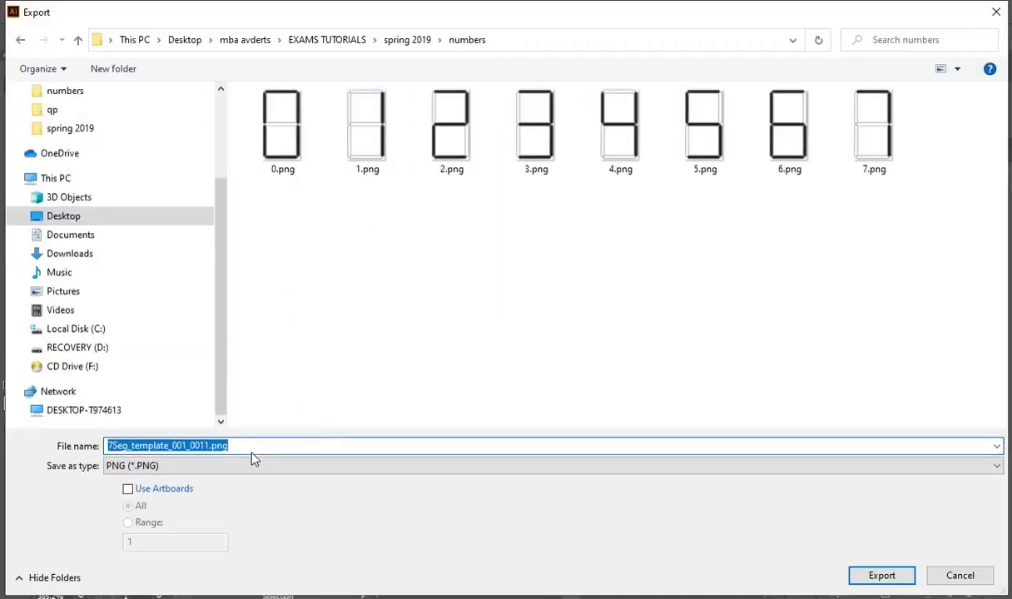
pyautogui.click(881, 575)
pyautogui.click(526, 462)
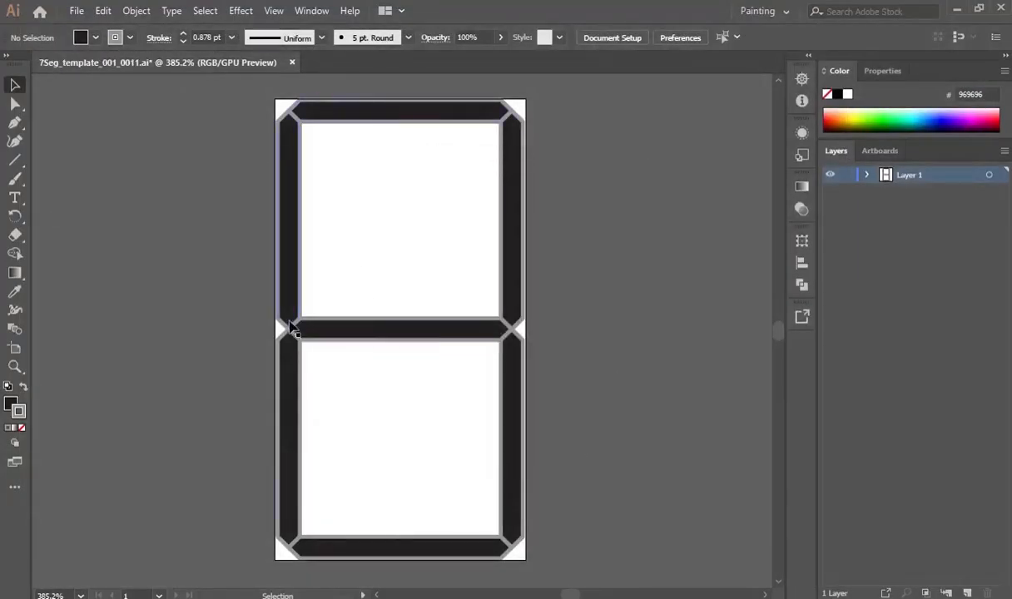
# Fill the lower-left segment white to form digit 9.
pyautogui.click(302, 408)
pyautogui.click(95, 39)
pyautogui.click(25, 68)
pyautogui.click(210, 248)
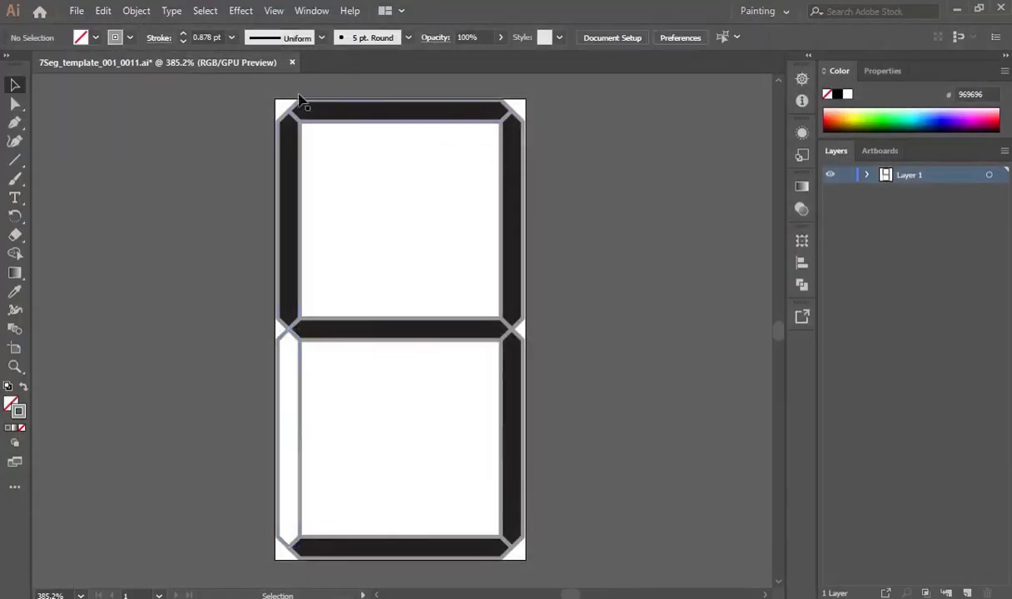
# Export digit 9 as 9.png in the numbers folder, then show all open windows.
pyautogui.click(76, 11)
pyautogui.click(368, 303)
pyautogui.doubleClick(362, 124)
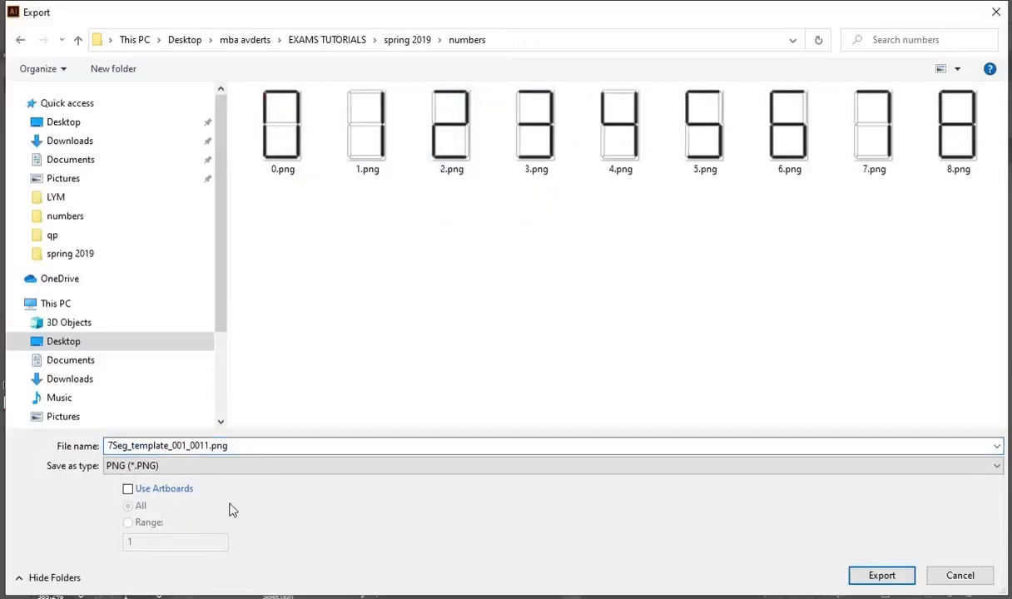
pyautogui.doubleClick(166, 446)
pyautogui.write('9')
pyautogui.press('Return')
pyautogui.click(526, 464)
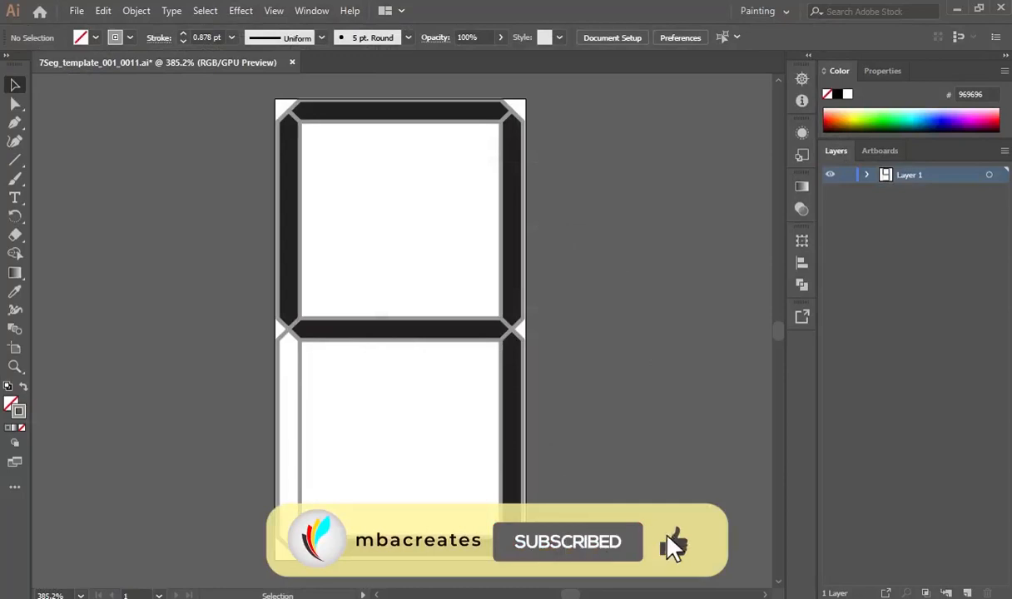
pyautogui.press('super+Tab')
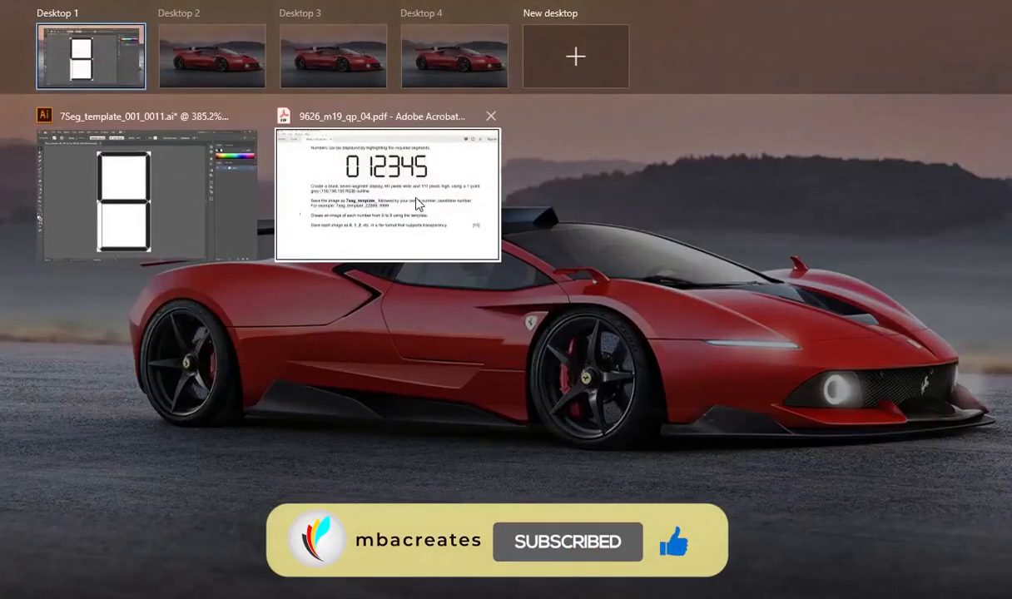